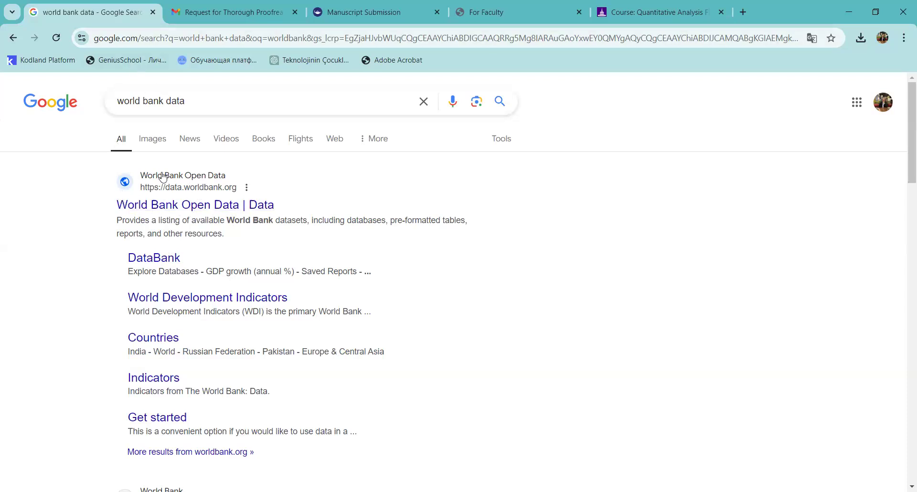
- Open the World Bank Open Data site from the search results and look over its home page
click(187, 211)
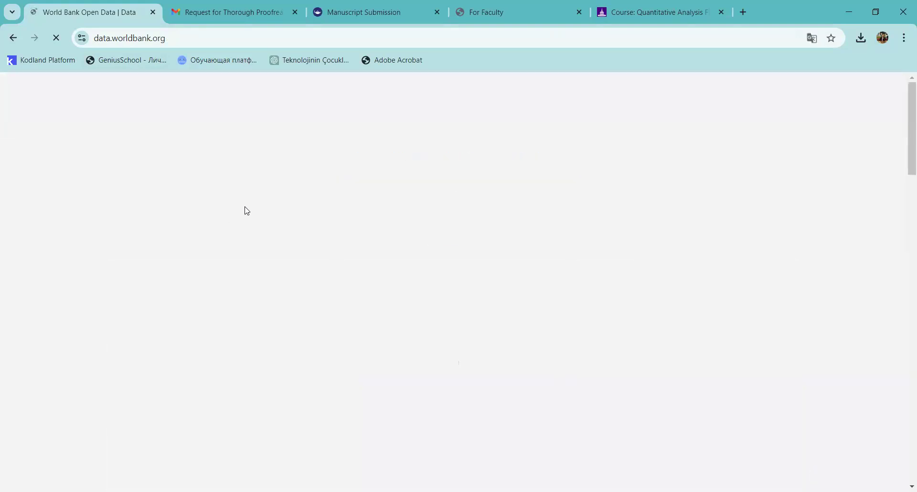
scroll(395, 201, down, 10)
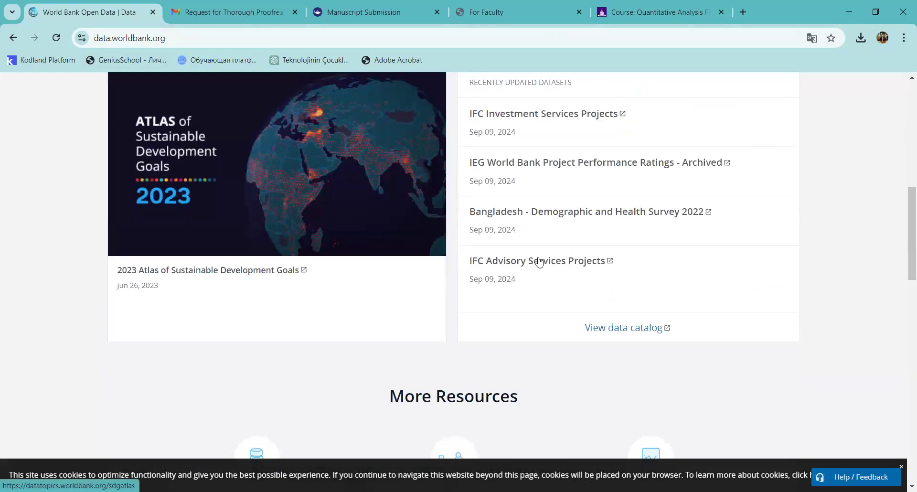
scroll(539, 262, up, 10)
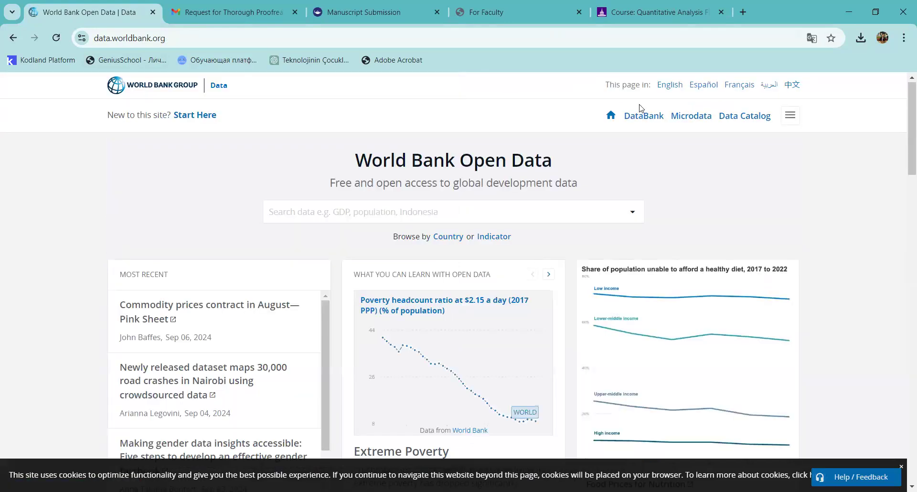
- Open DataBank from the World Bank Open Data home page
mouse_move(654, 100)
mouse_down()
mouse_move(668, 93)
mouse_move(623, 98)
mouse_up()
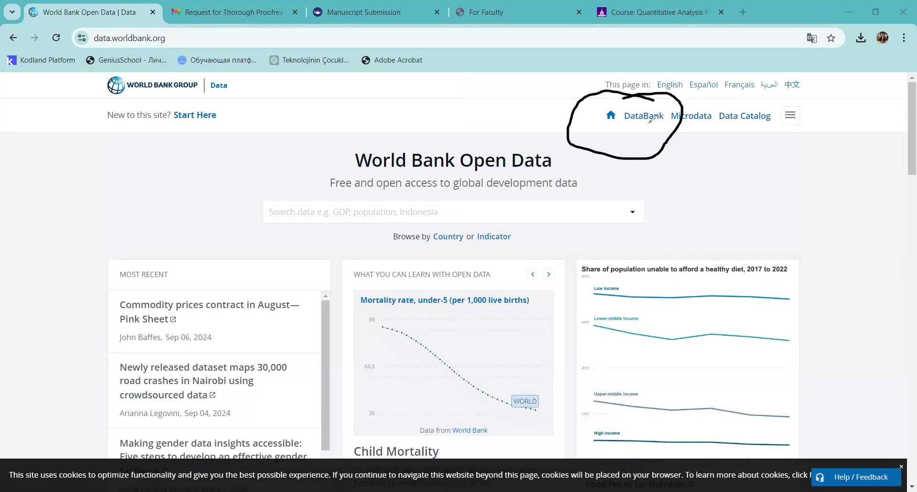
click(743, 57)
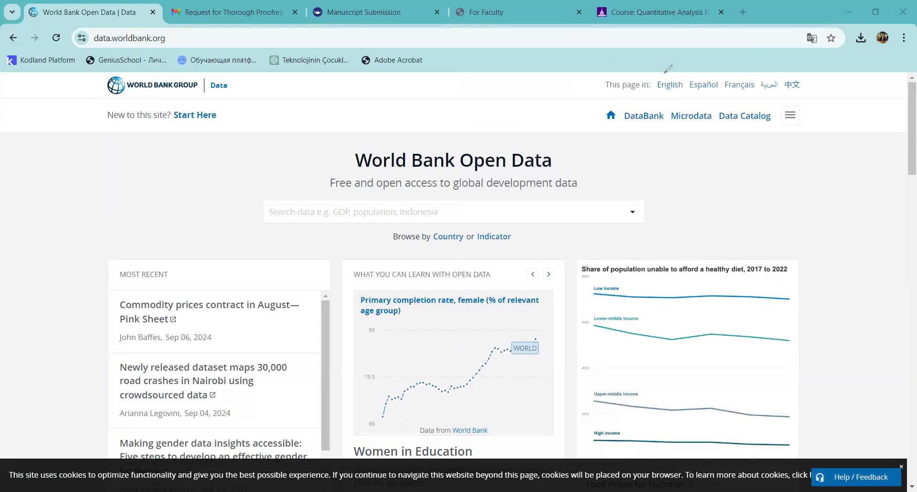
click(638, 119)
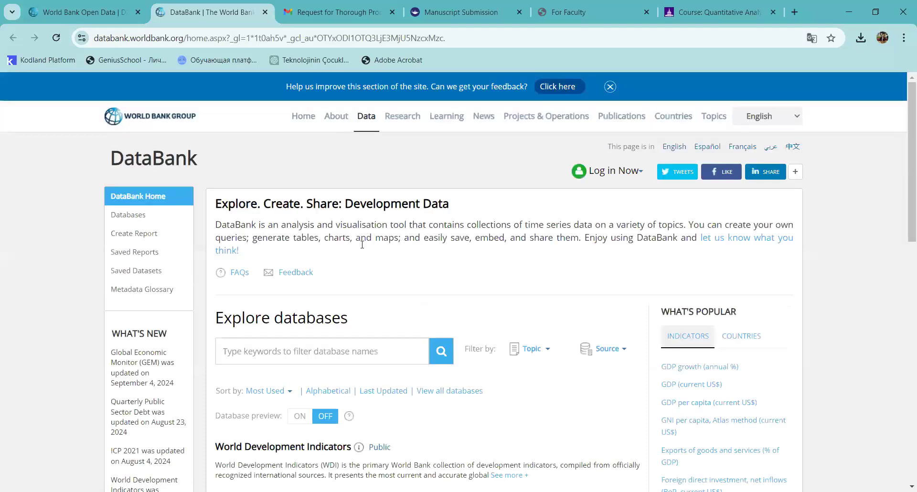
- Look through the DataBank list of databases and open World Development Indicators
scroll(262, 288, down, 1)
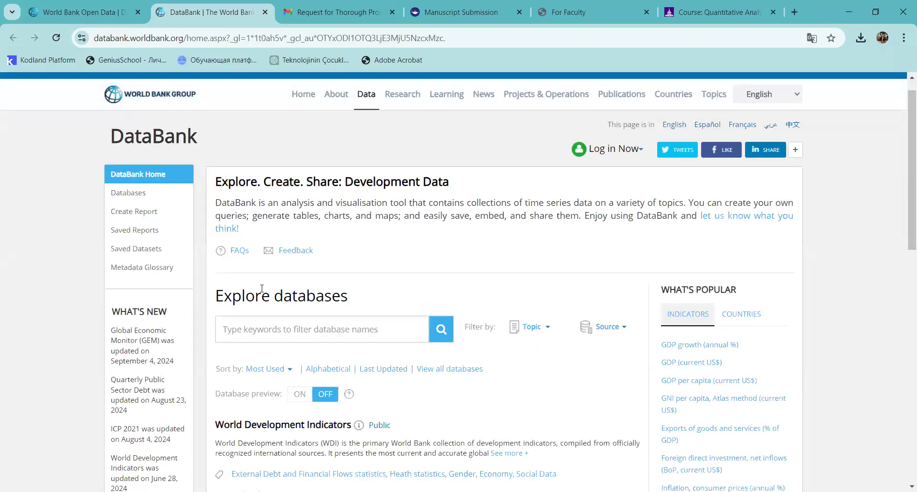
scroll(261, 288, down, 3)
scroll(262, 288, down, 1)
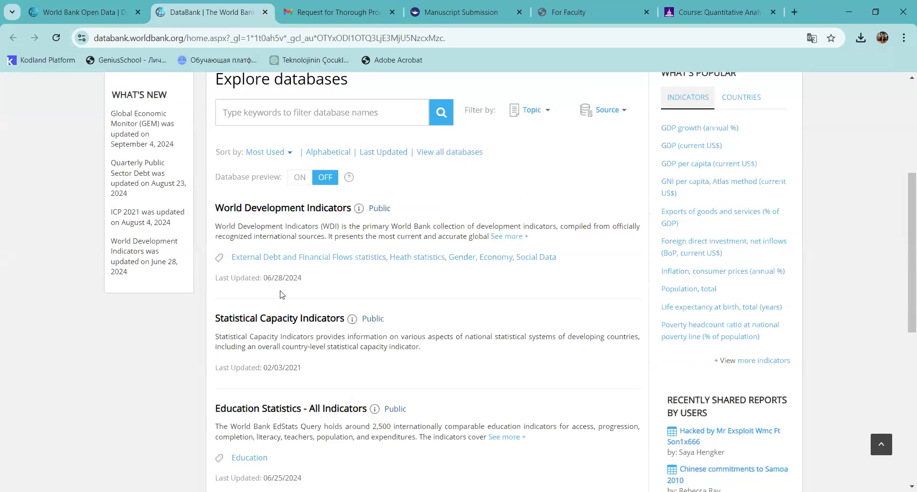
scroll(292, 325, down, 5)
scroll(321, 282, up, 6)
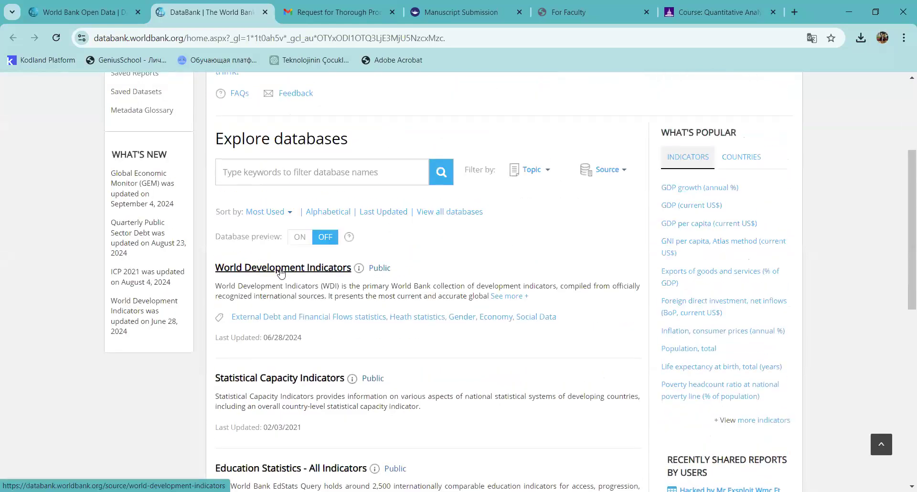
click(281, 268)
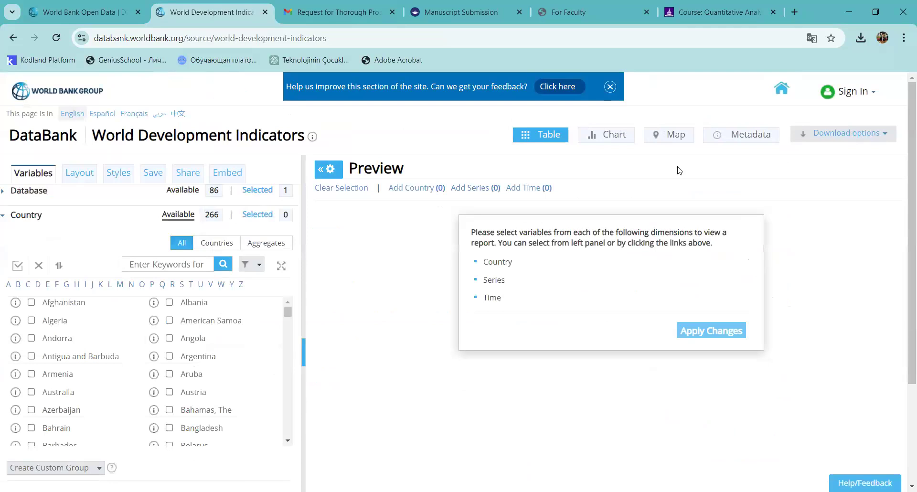
- Collapse the country list and mark the Database, Country, Series and Time headings with temporary pen strokes
click(26, 215)
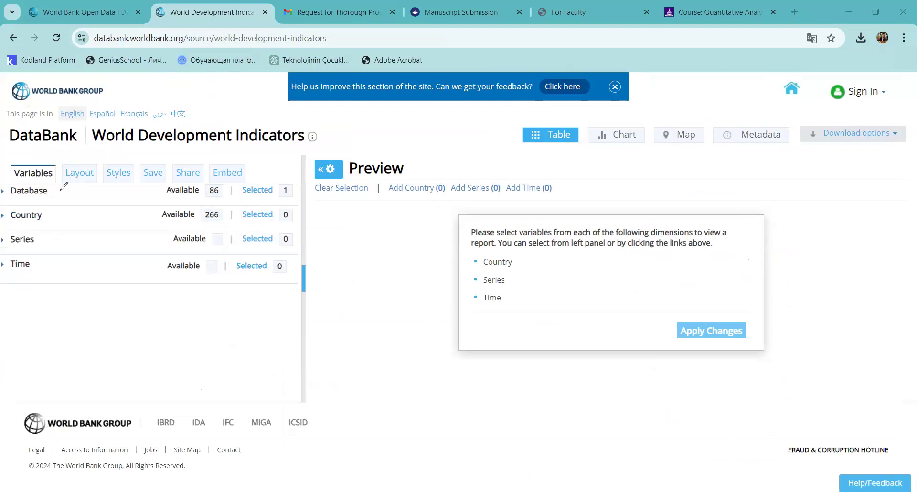
drag(60, 188, 84, 182)
mouse_move(54, 211)
mouse_down()
mouse_move(60, 228)
mouse_move(80, 211)
mouse_up()
drag(55, 240, 82, 237)
drag(52, 270, 83, 268)
drag(7, 196, 49, 204)
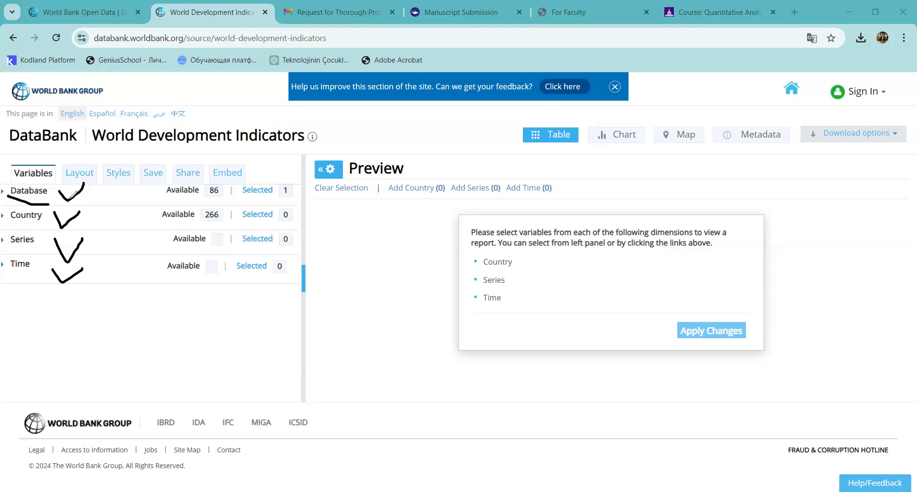
drag(7, 222, 47, 217)
mouse_move(11, 251)
mouse_down()
mouse_move(49, 241)
mouse_move(9, 222)
mouse_move(16, 245)
mouse_move(4, 260)
mouse_up()
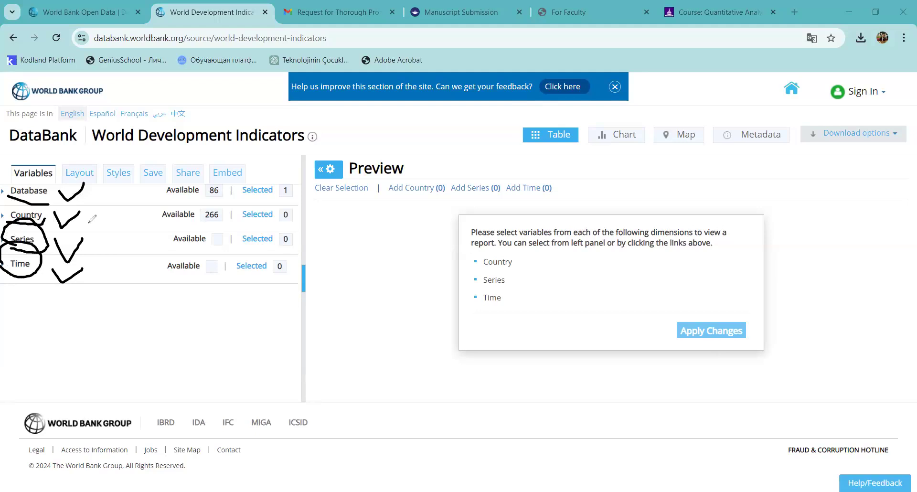
key(Escape)
- Expand the available databases and filter them by the keyword "fin"
click(31, 193)
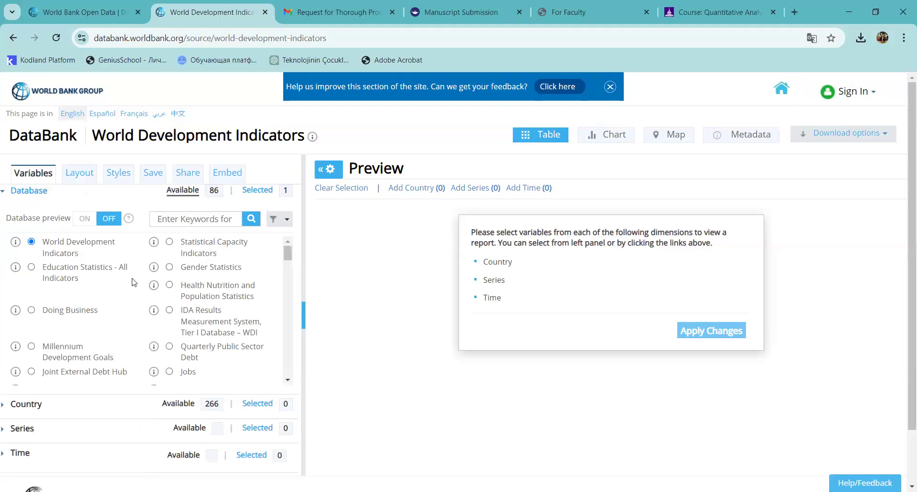
scroll(211, 269, down, 3)
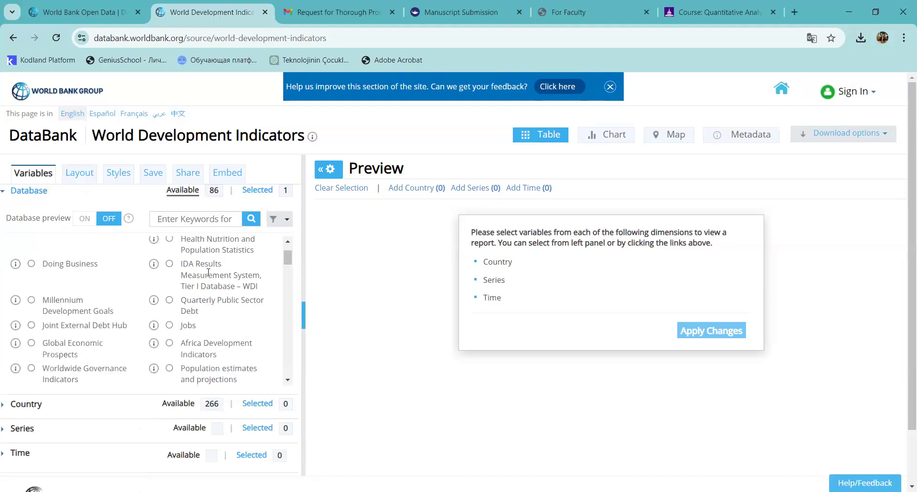
click(204, 225)
text(fin)
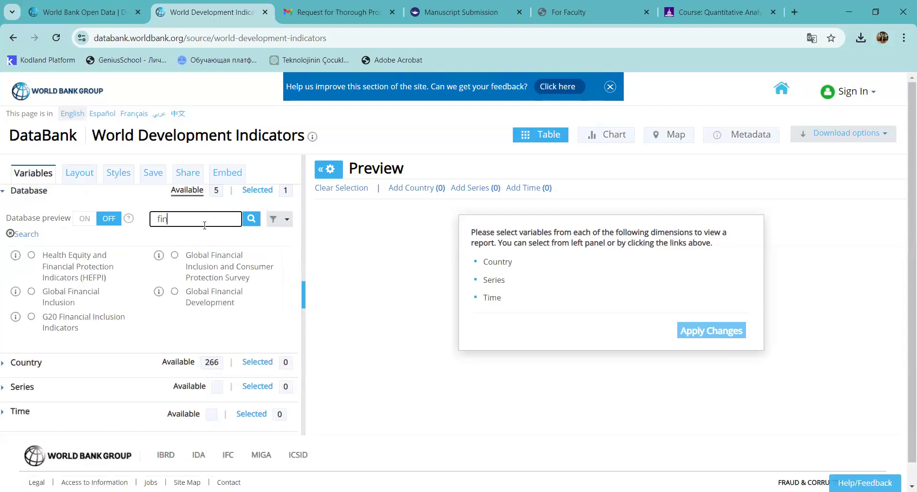
double_click(159, 219)
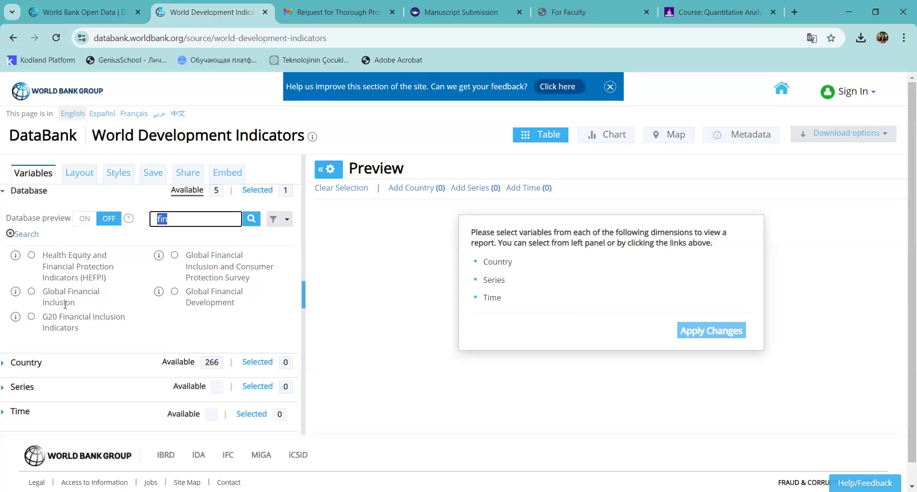
- Read the metadata of the Global Financial Development database and switch the report to that database
click(159, 292)
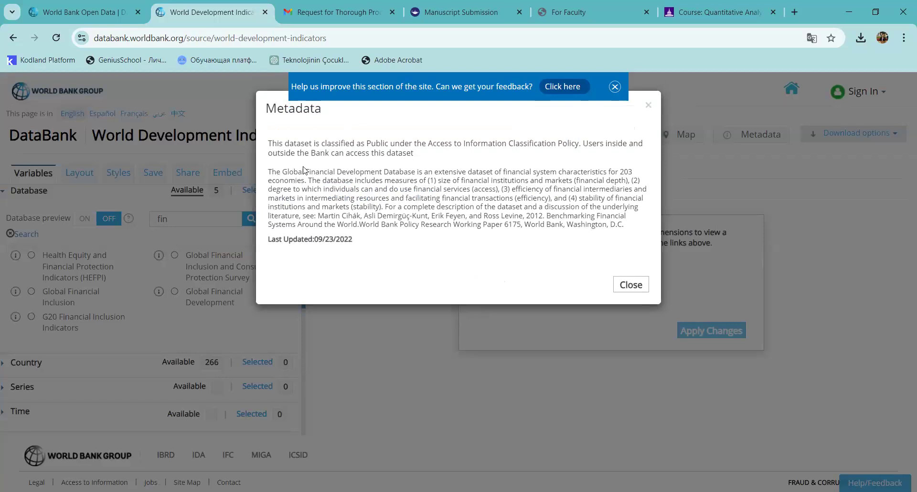
drag(269, 172, 306, 183)
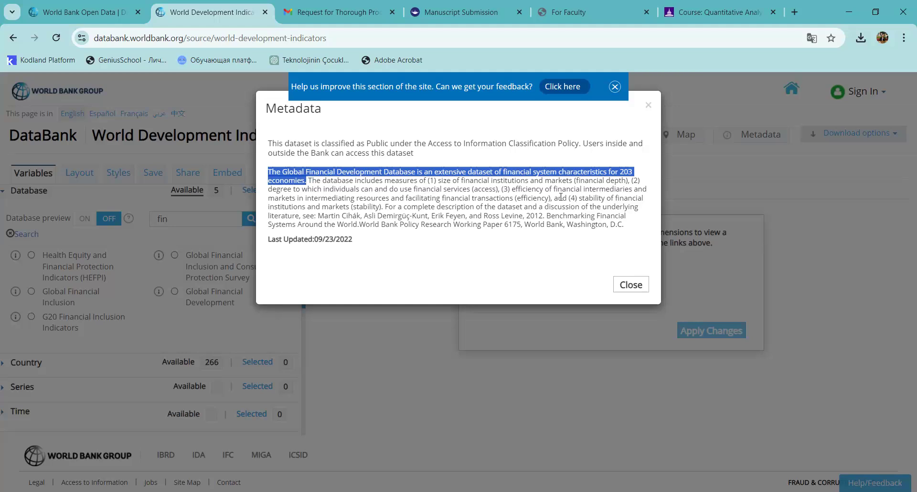
click(636, 290)
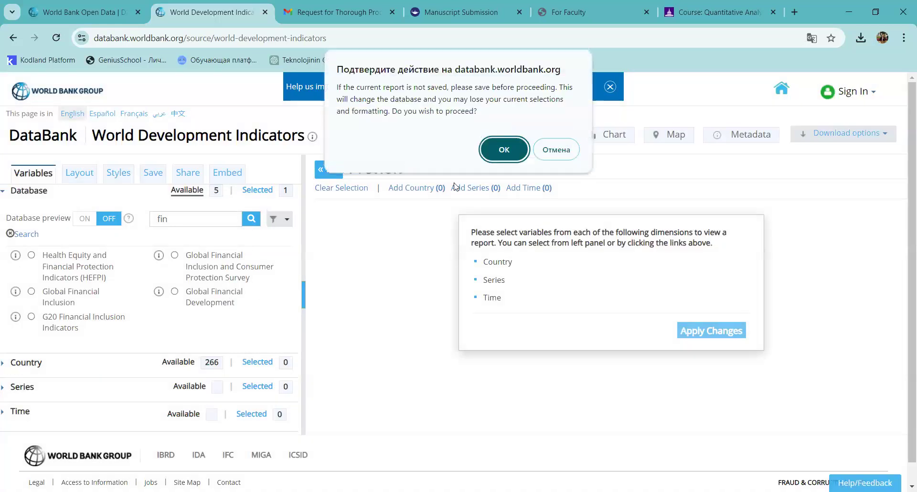
click(506, 151)
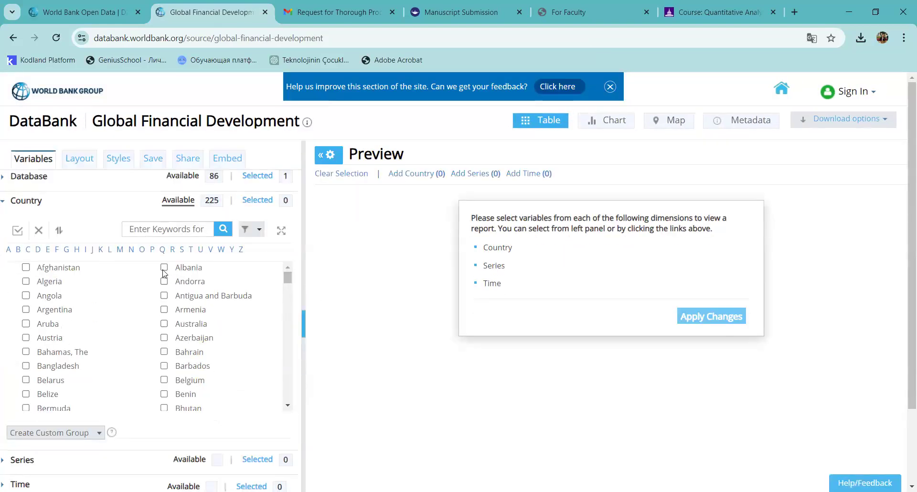
- Filter the country list by "turk" and select Turkey for the report
click(153, 230)
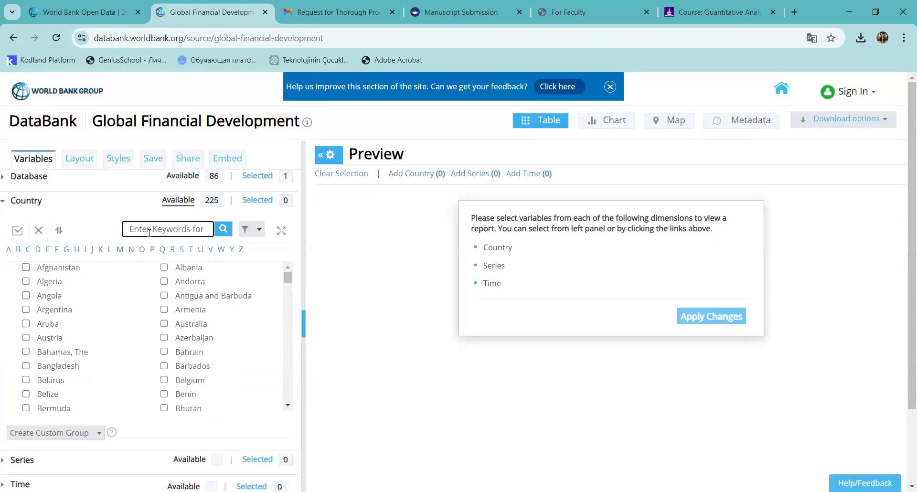
text(turkiye)
key(Return)
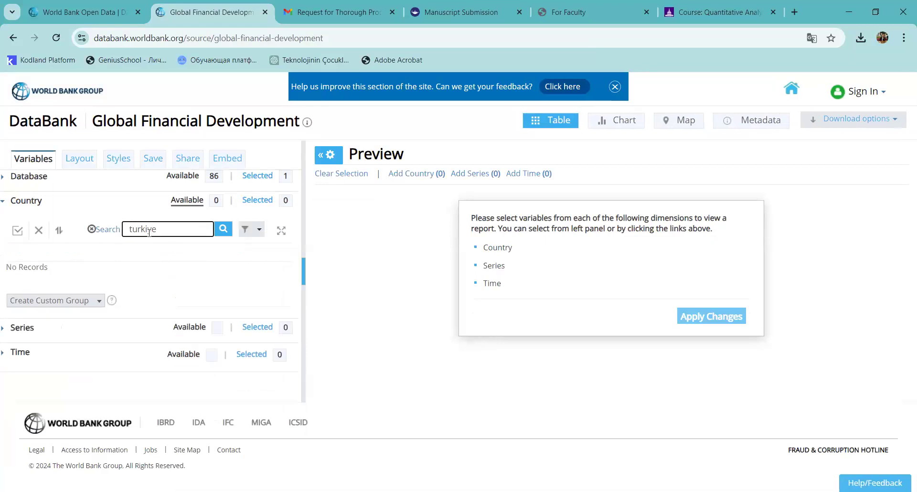
key(BackSpace)
key(BackSpace)
click(26, 267)
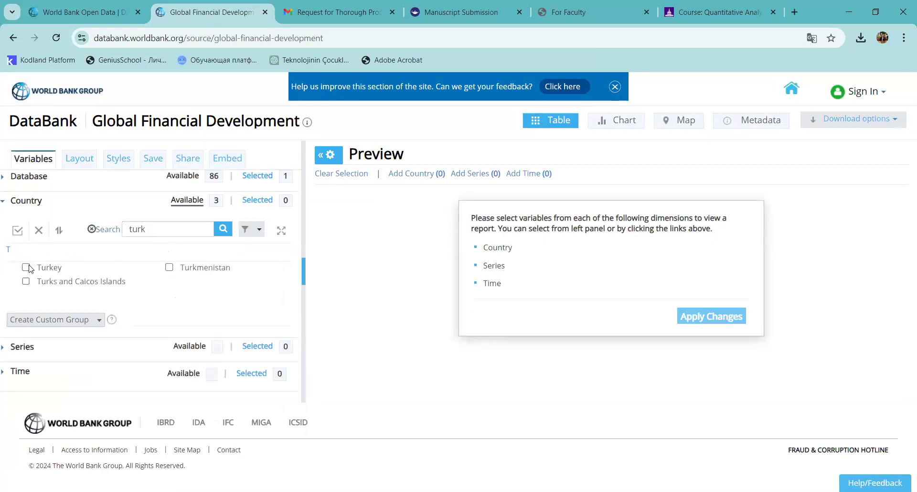
- Expand the available series and filter them by the keyword "gdp"
click(28, 348)
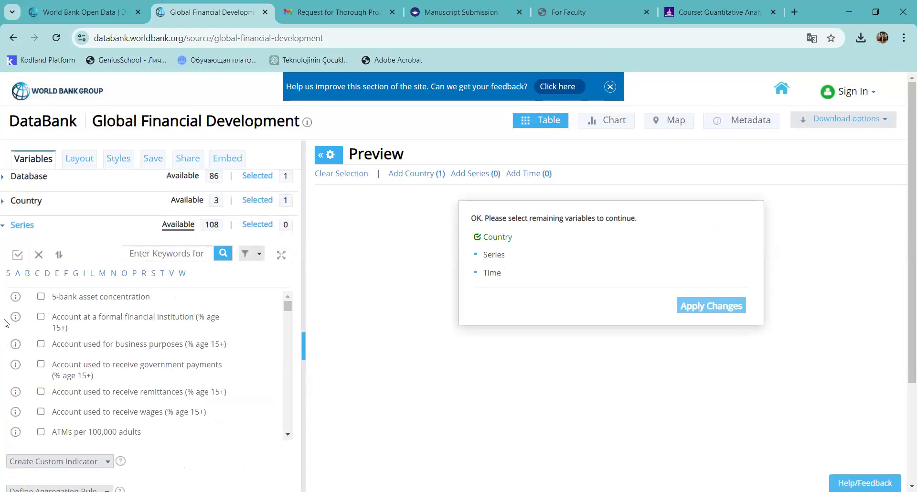
scroll(67, 362, down, 1)
scroll(143, 335, up, 1)
click(164, 254)
text(gdp)
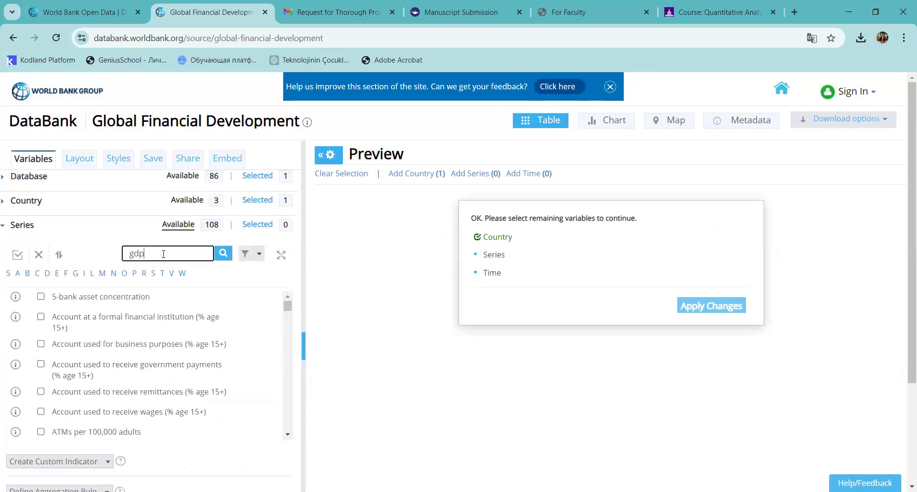
double_click(125, 255)
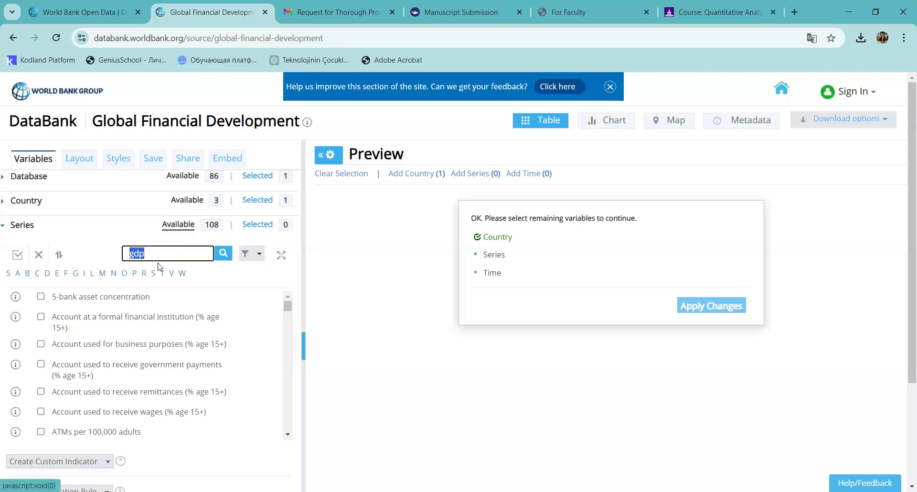
click(224, 257)
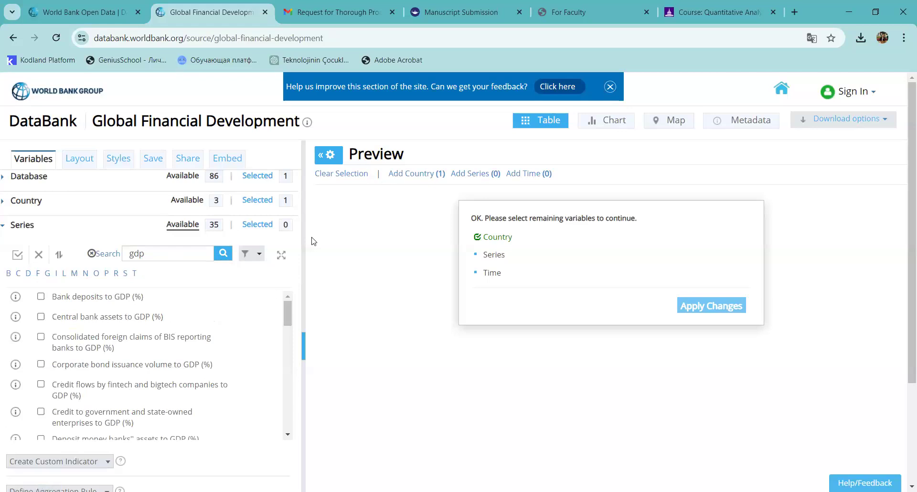
- Look through the GDP-related series available in the Global Financial Development database for suitable indicators
click(179, 249)
double_click(177, 254)
click(176, 254)
scroll(148, 348, down, 5)
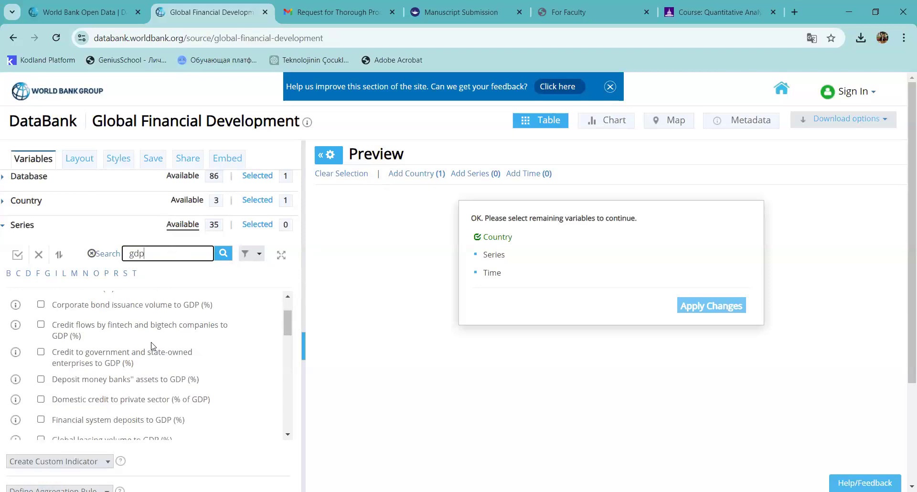
scroll(145, 353, up, 3)
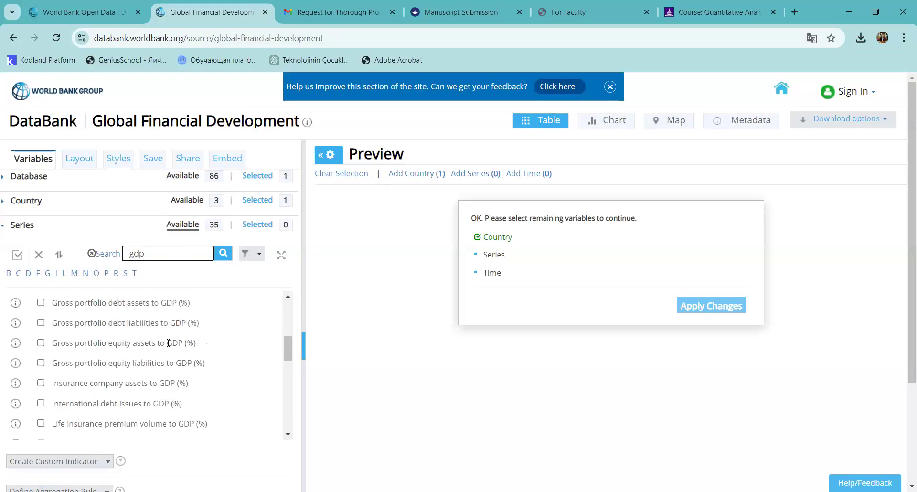
scroll(143, 300, up, 2)
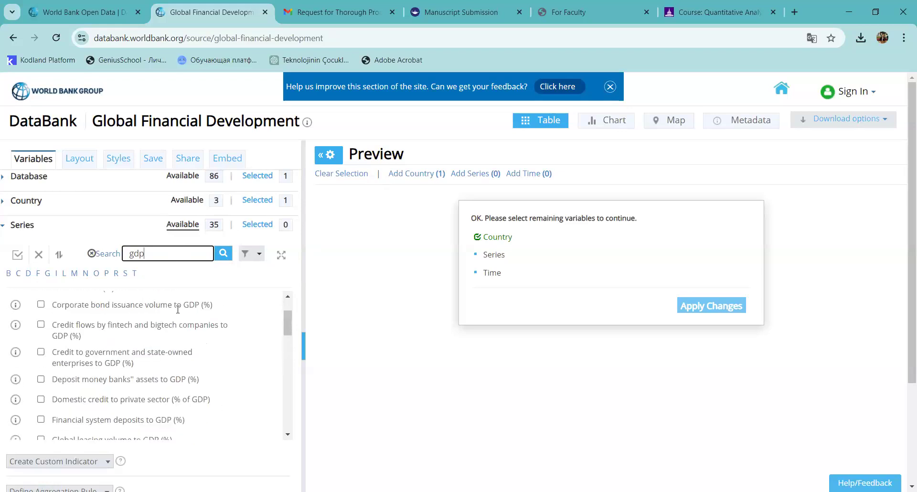
scroll(129, 320, up, 1)
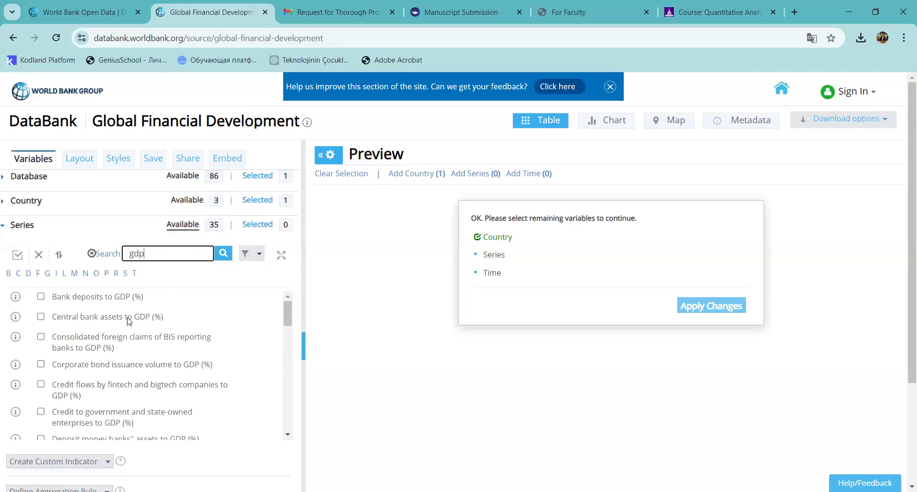
double_click(148, 254)
scroll(162, 316, down, 2)
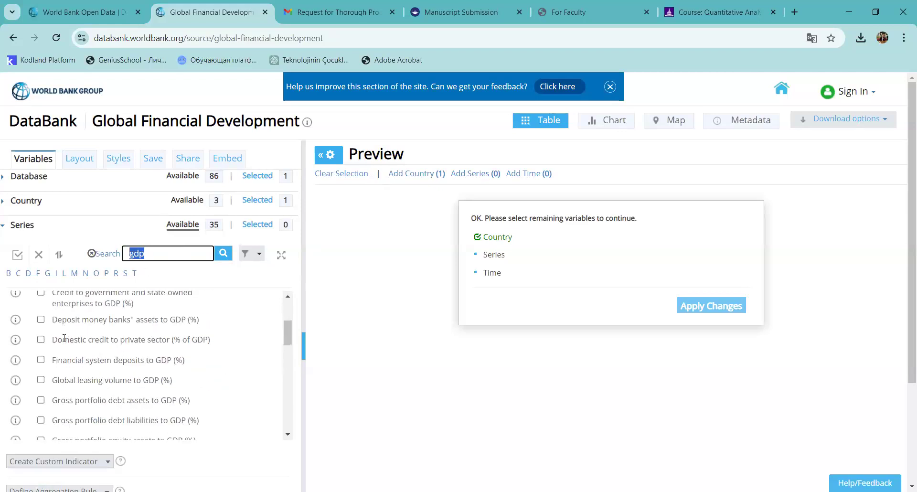
scroll(143, 358, down, 2)
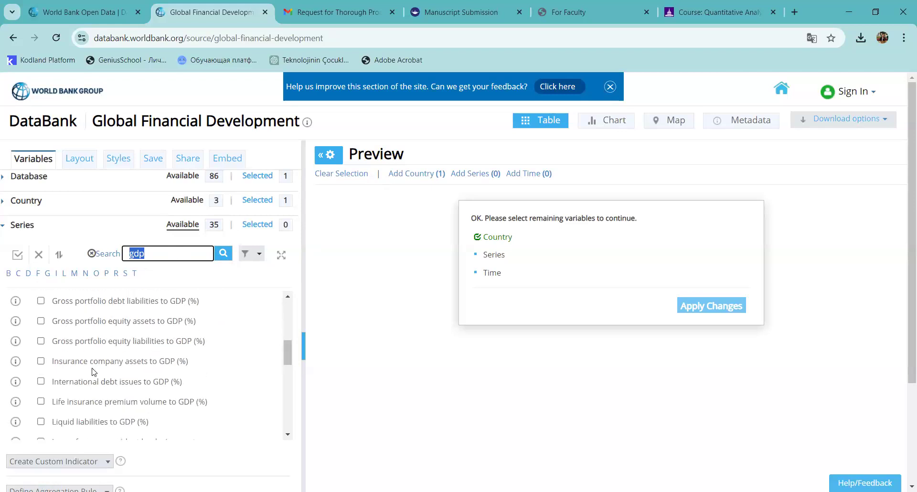
scroll(108, 341, down, 3)
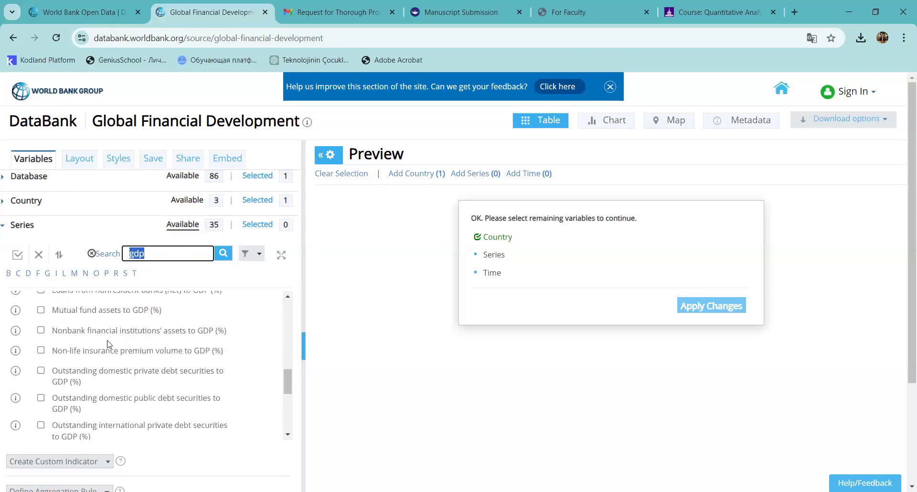
scroll(100, 362, down, 4)
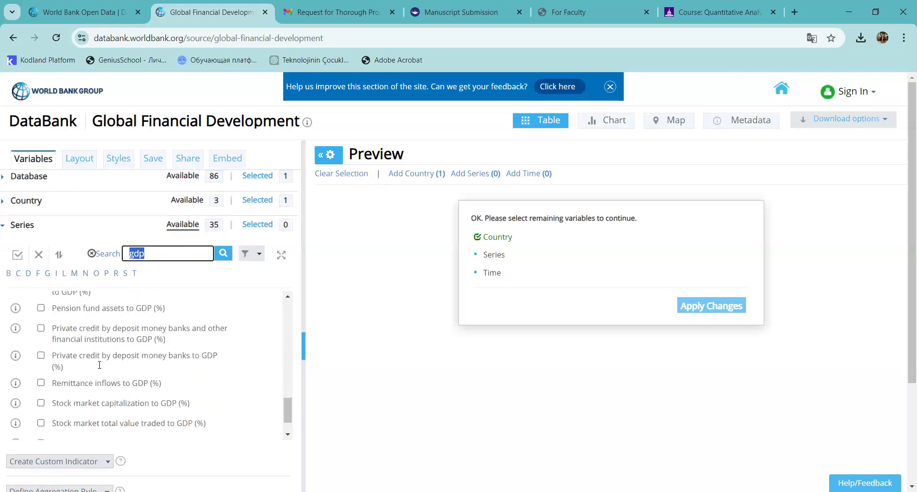
scroll(100, 365, down, 2)
scroll(76, 258, up, 5)
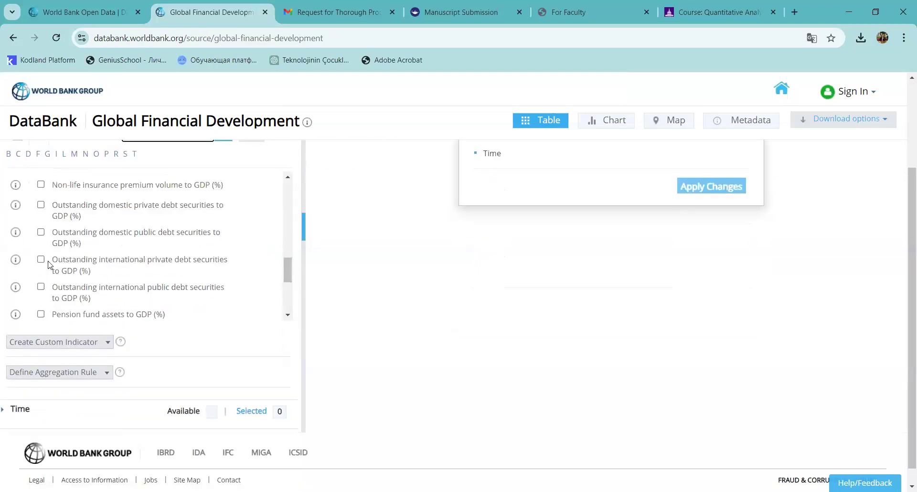
scroll(76, 258, up, 3)
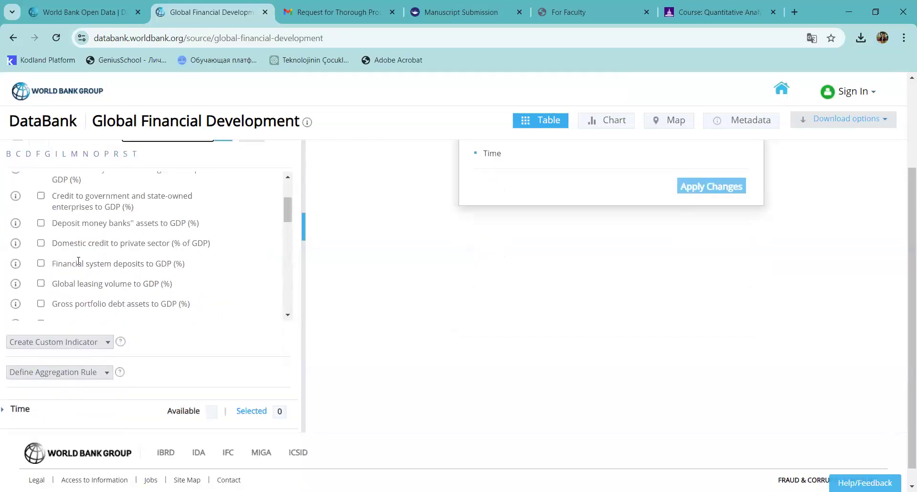
scroll(79, 261, down, 3)
scroll(86, 274, down, 3)
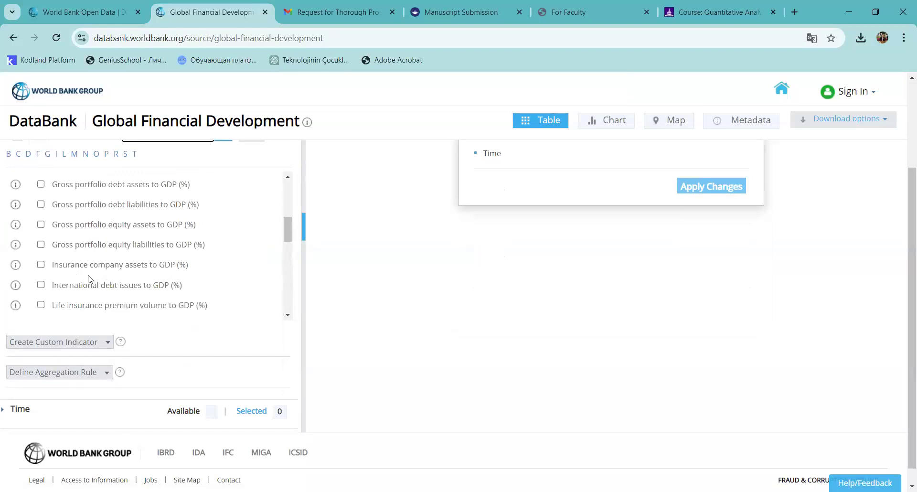
scroll(98, 239, up, 3)
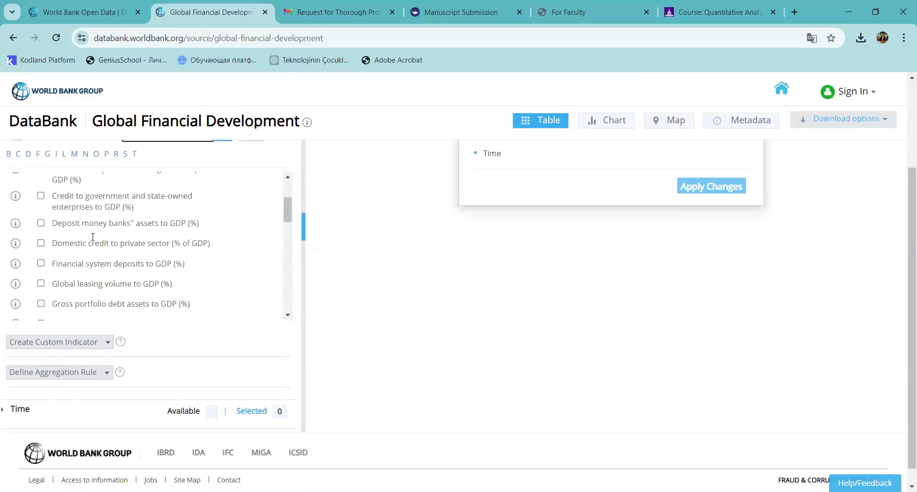
scroll(72, 253, up, 4)
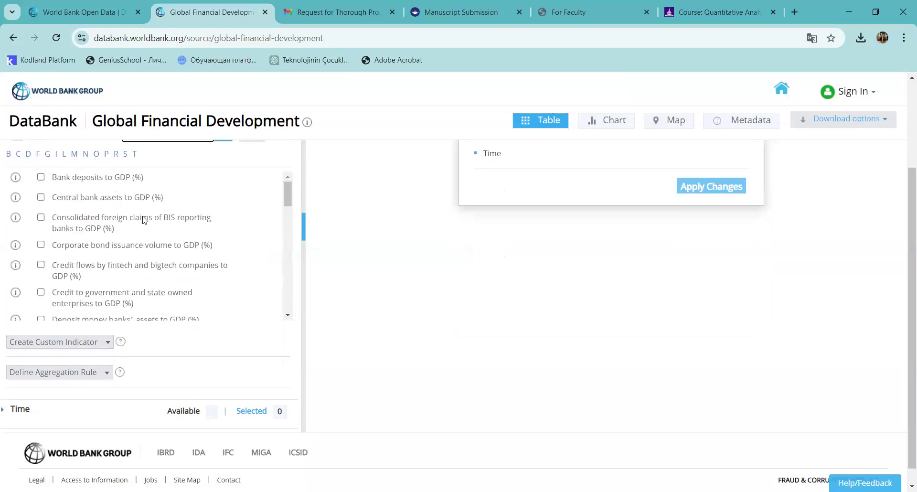
scroll(116, 210, up, 3)
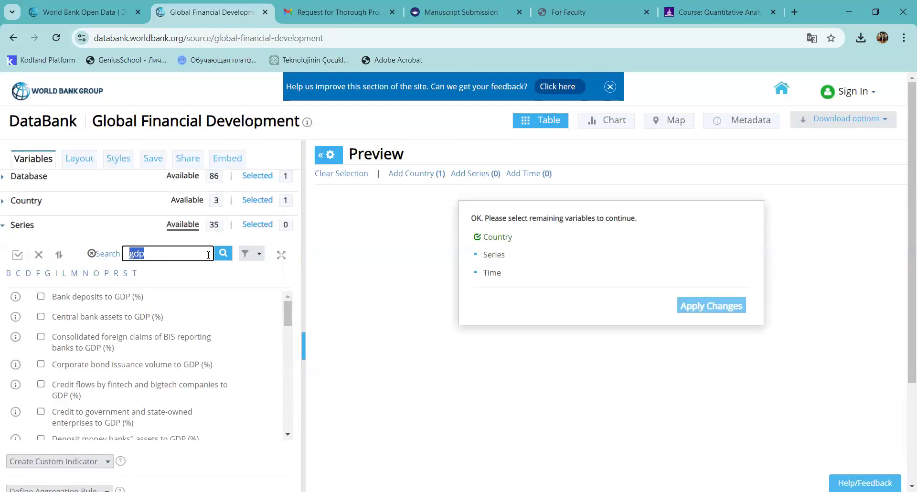
- Switch the report's database to World Development Indicators and accept losing the current selections
click(35, 185)
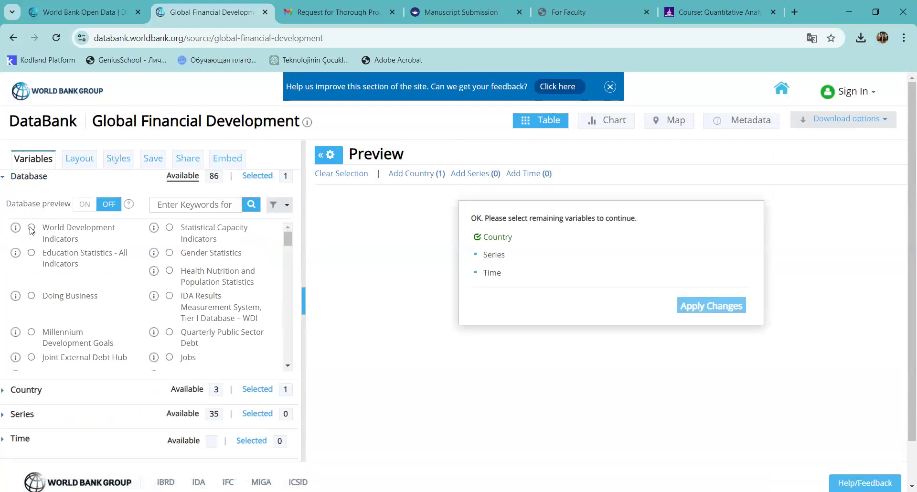
click(31, 228)
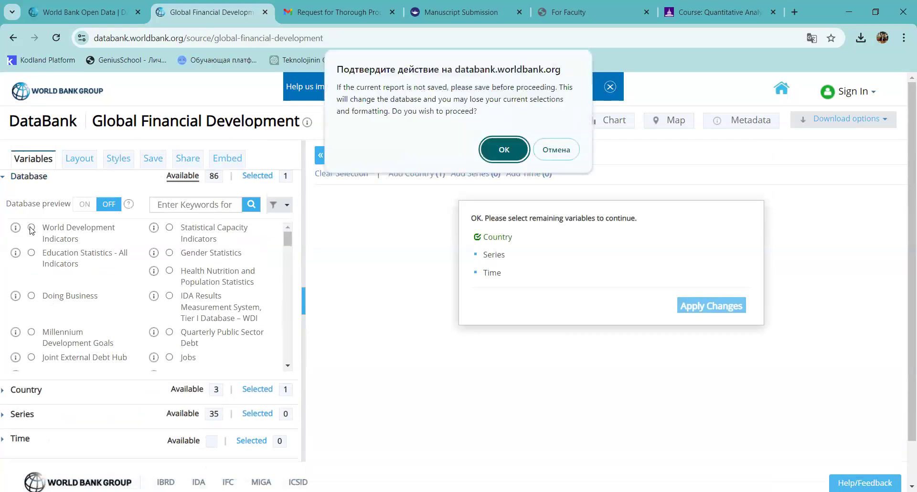
click(504, 150)
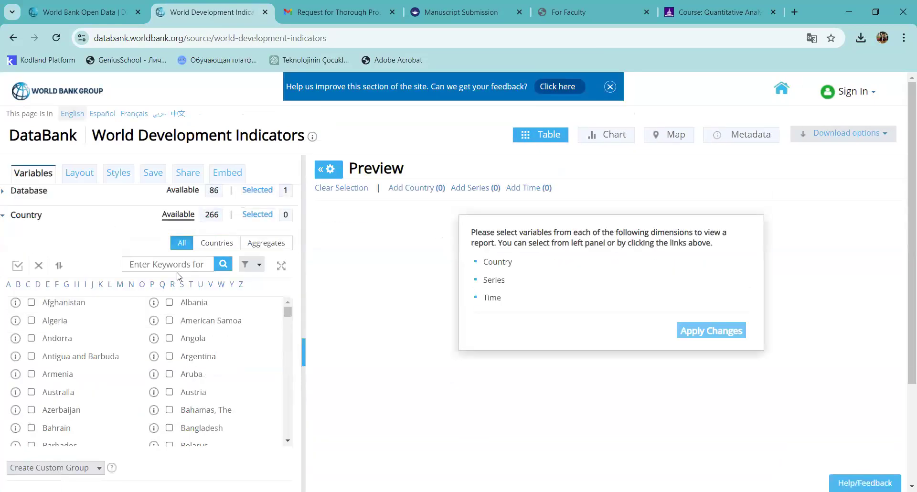
- Filter the country list by "turk" and select Turkiye for the report
click(167, 264)
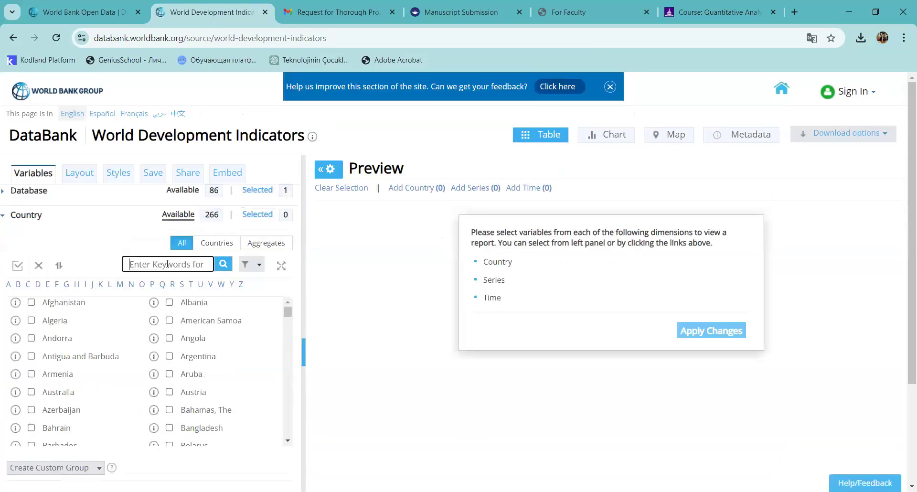
text(turki)
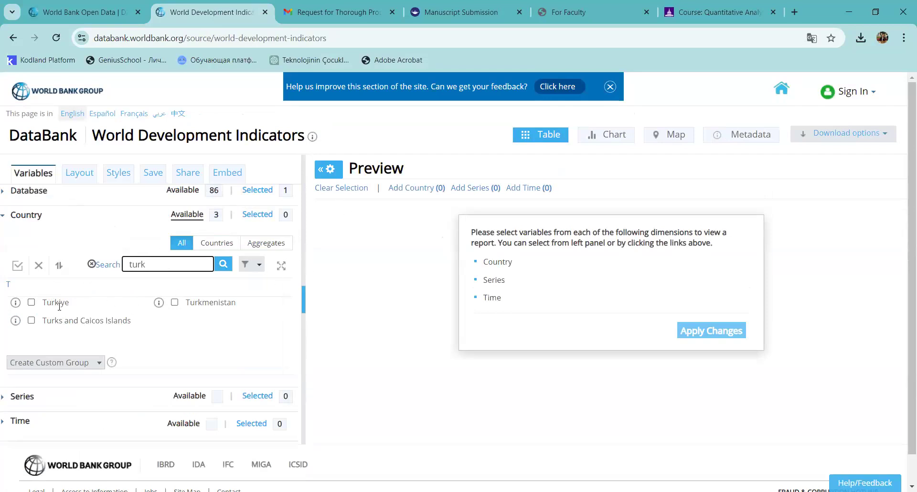
click(32, 303)
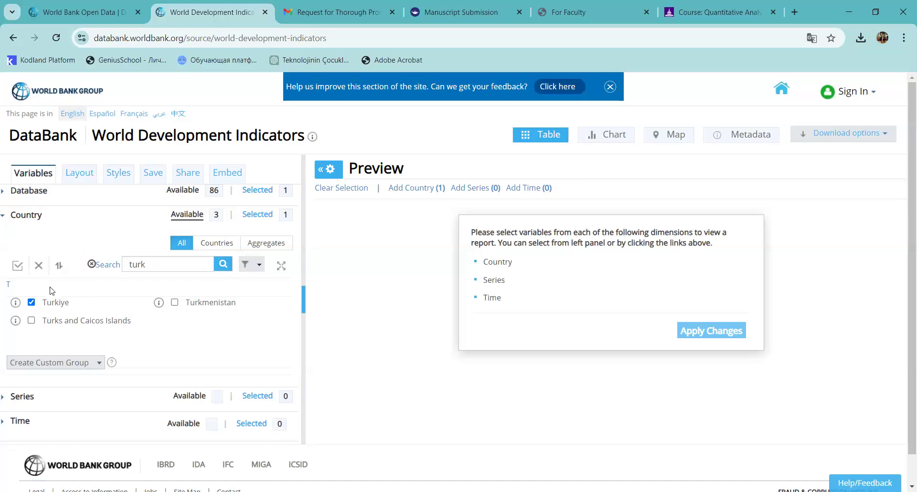
- Expand the available World Development Indicators series and filter them by the keyword "gdp"
scroll(50, 296, down, 1)
click(27, 365)
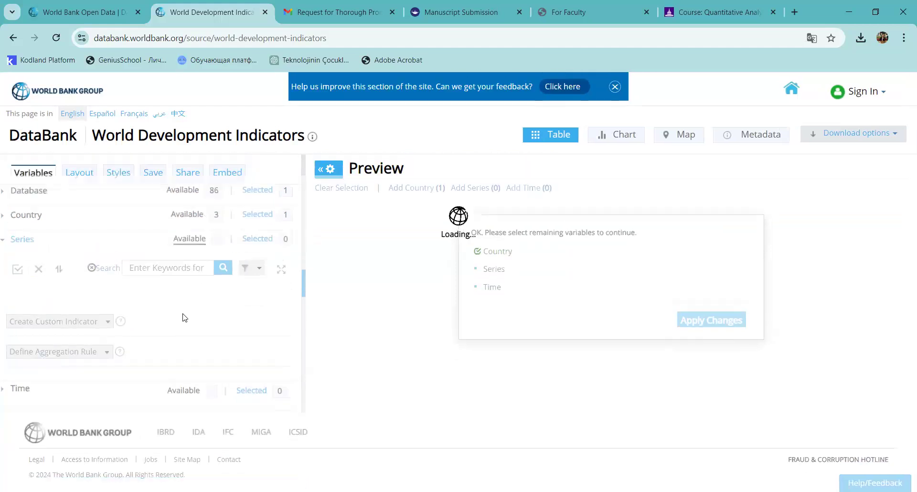
click(170, 261)
text(gdp4)
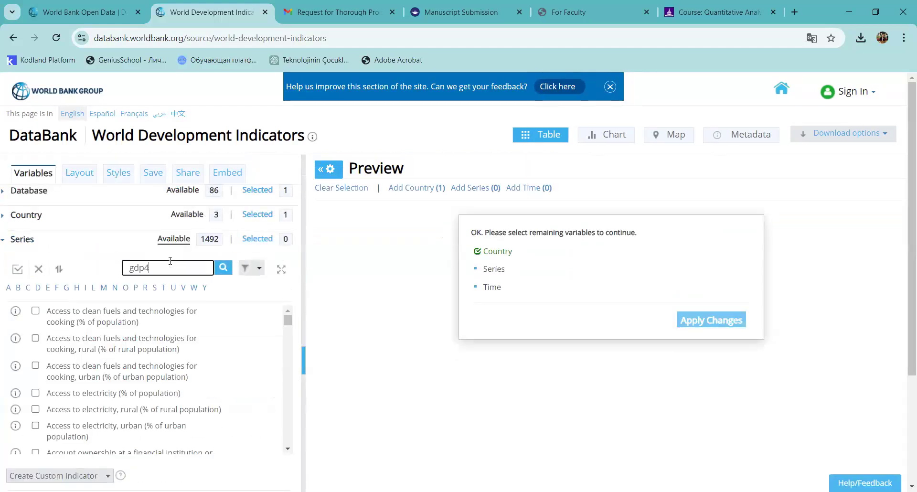
key(Return)
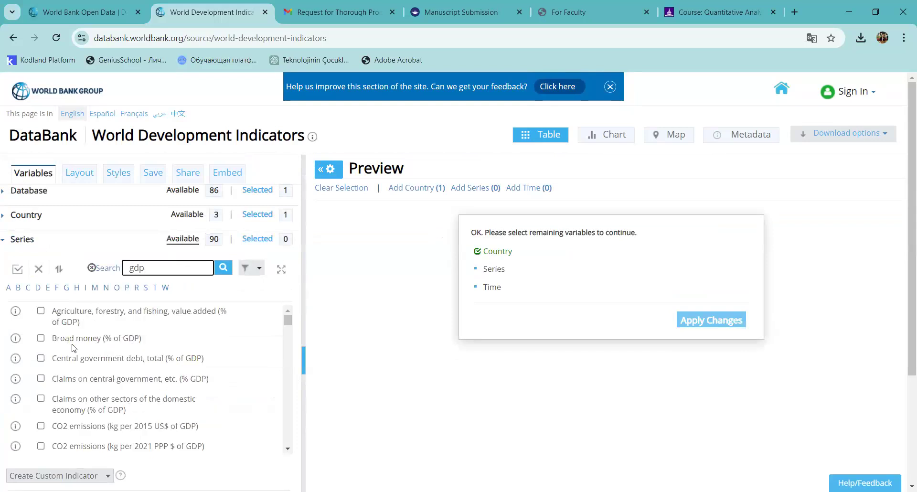
- Find the GDP growth (annual %) series in the filtered list and select it for the report
scroll(72, 348, down, 4)
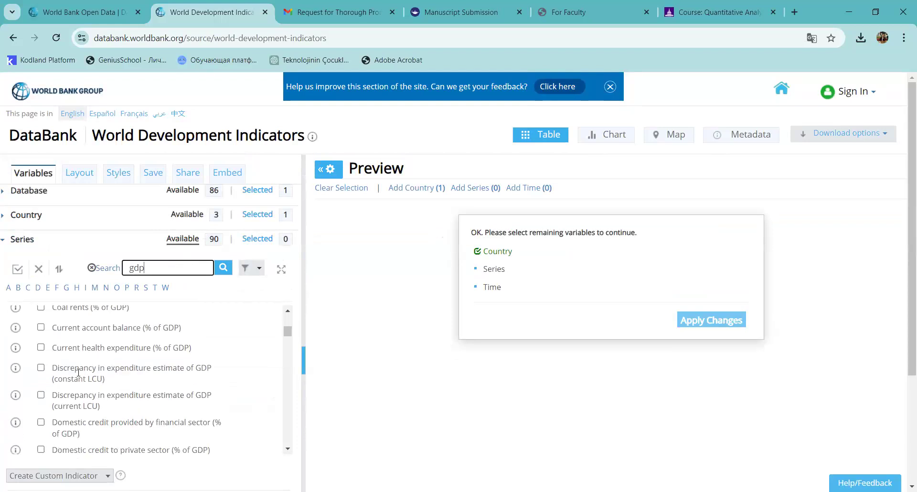
scroll(90, 353, up, 1)
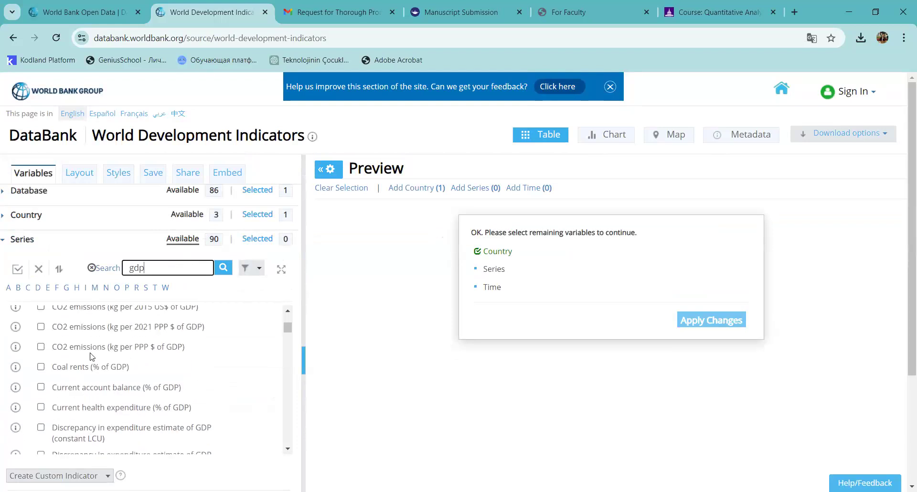
scroll(82, 368, down, 2)
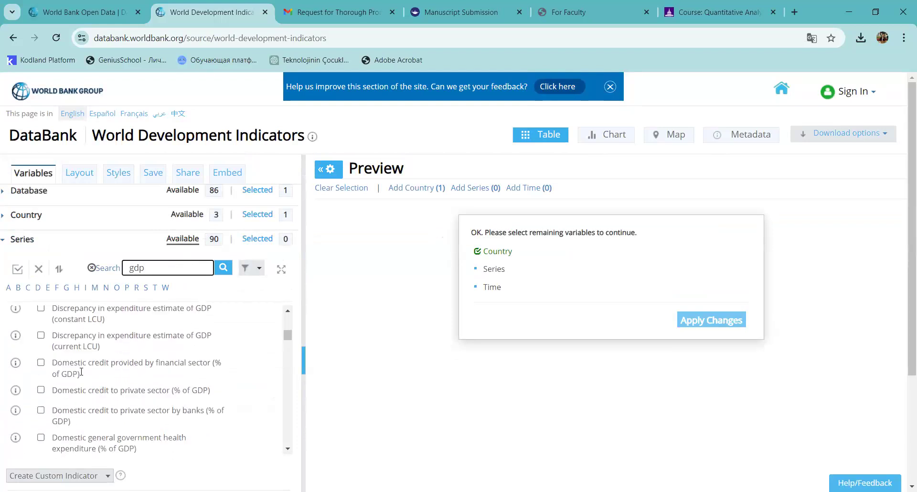
scroll(82, 377, down, 2)
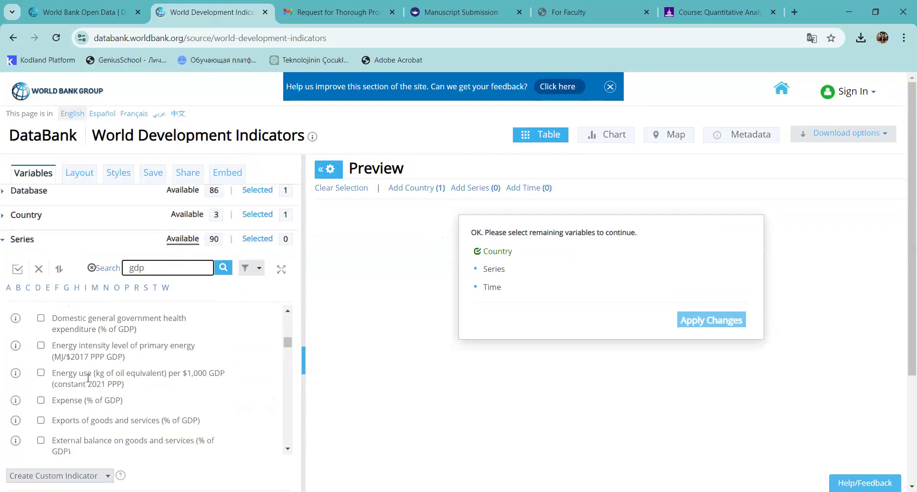
scroll(88, 378, down, 1)
scroll(87, 380, down, 1)
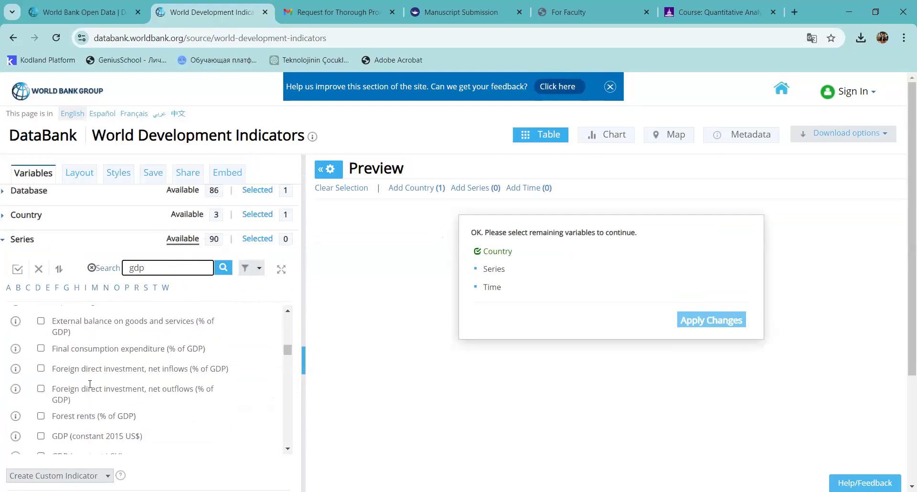
scroll(109, 382, down, 1)
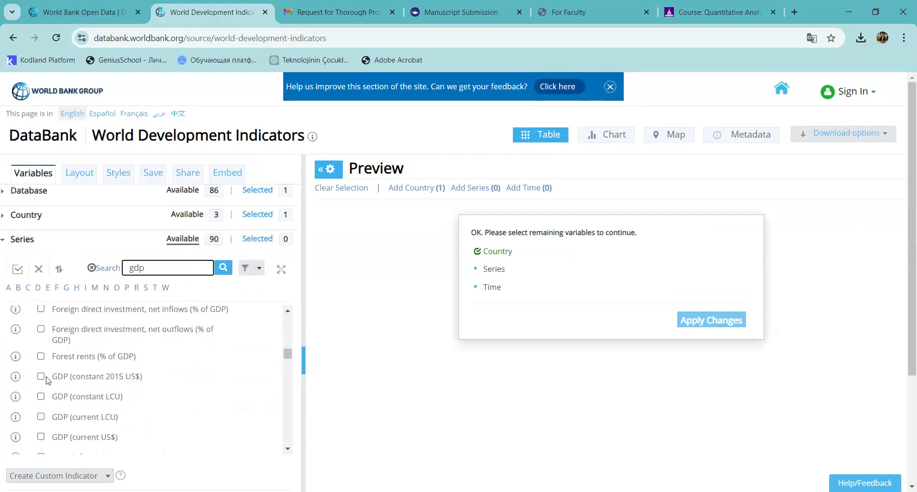
scroll(77, 355, down, 1)
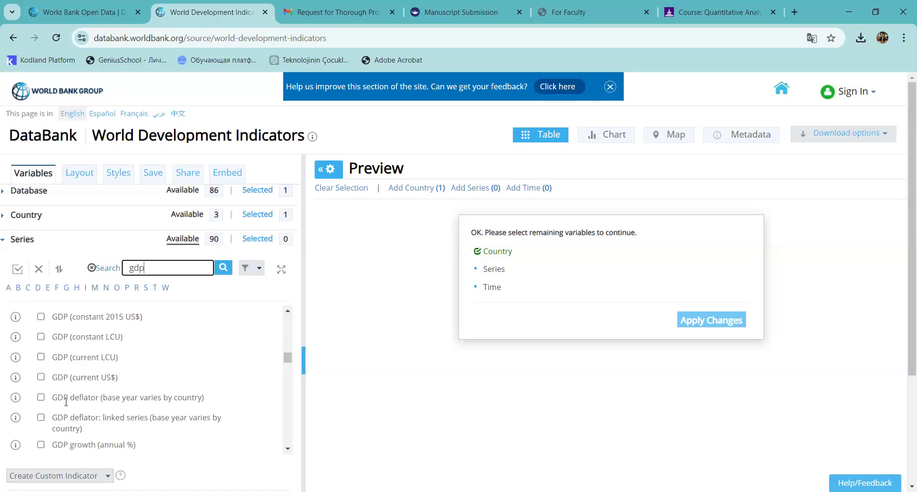
scroll(41, 380, down, 1)
click(41, 384)
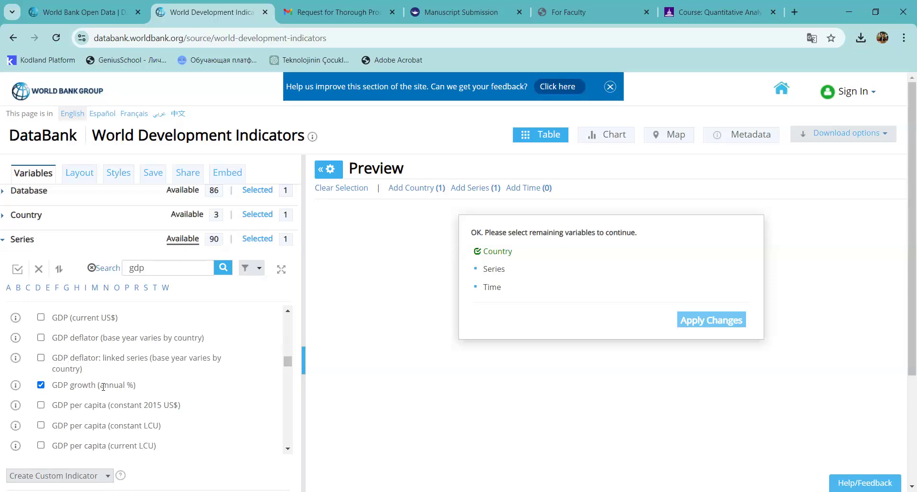
- Look back through the GDP-related series and search the available series for "fdi"
scroll(103, 386, up, 5)
scroll(51, 405, up, 5)
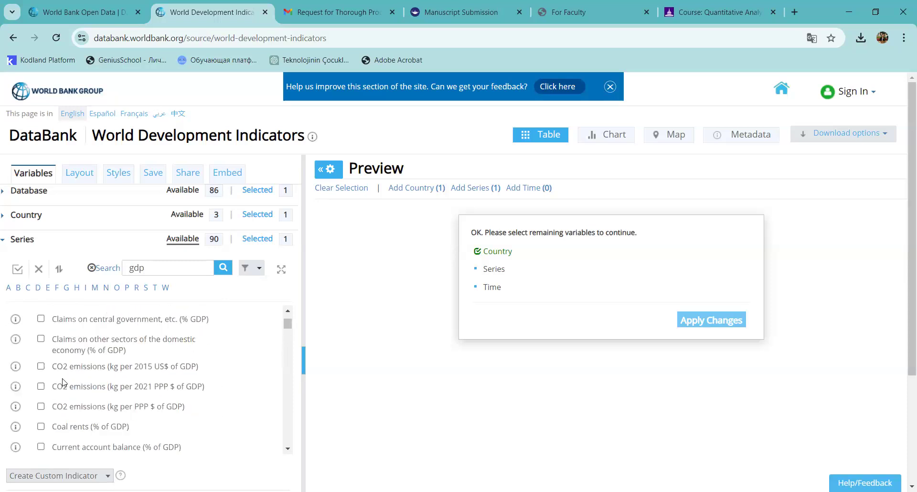
scroll(64, 382, up, 1)
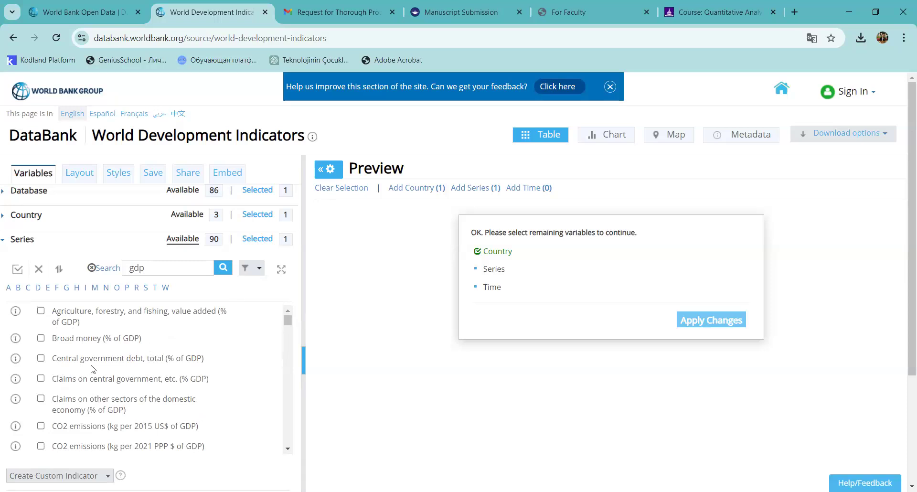
scroll(92, 368, down, 5)
double_click(149, 271)
text(g)
key(BackSpace)
text(fd)
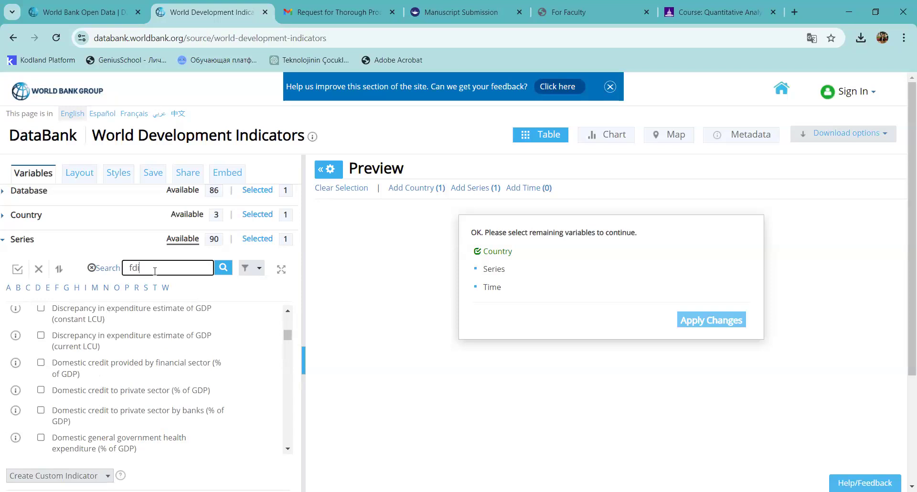
text(i)
key(Return)
- Search the available series for "foreign" and select Foreign direct investment, net inflows (% of GDP)
key(BackSpace)
text(f)
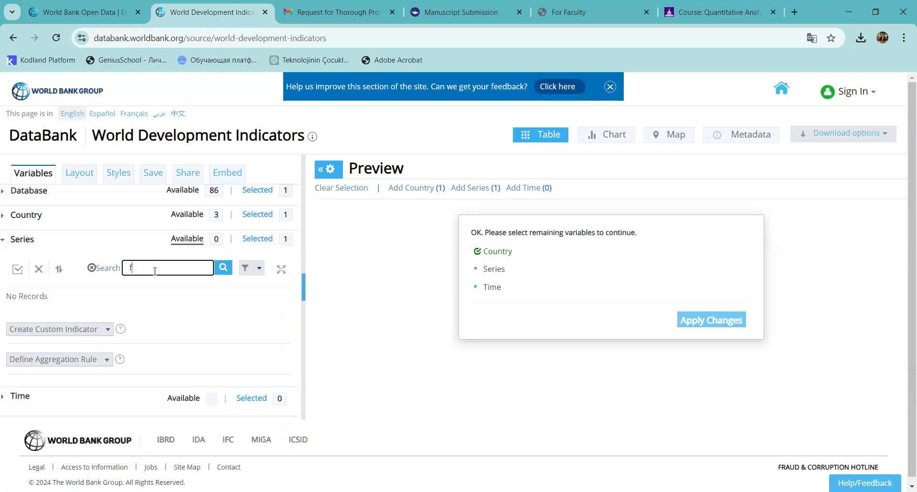
text(oreign)
key(Return)
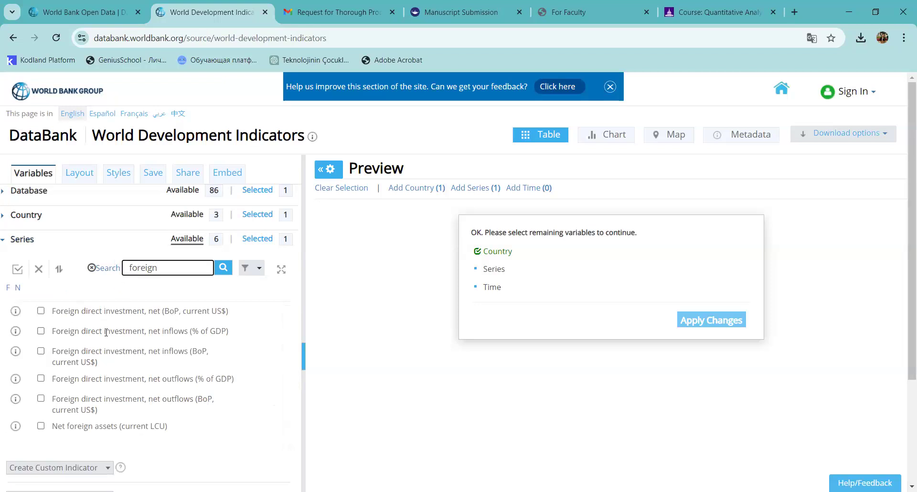
click(41, 331)
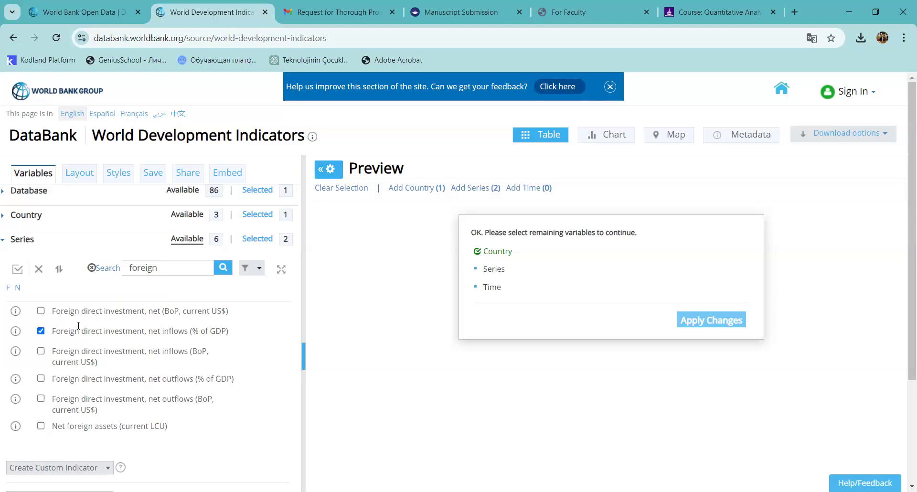
- Clear the series keyword filter and look through the full alphabetical list of available series
double_click(154, 267)
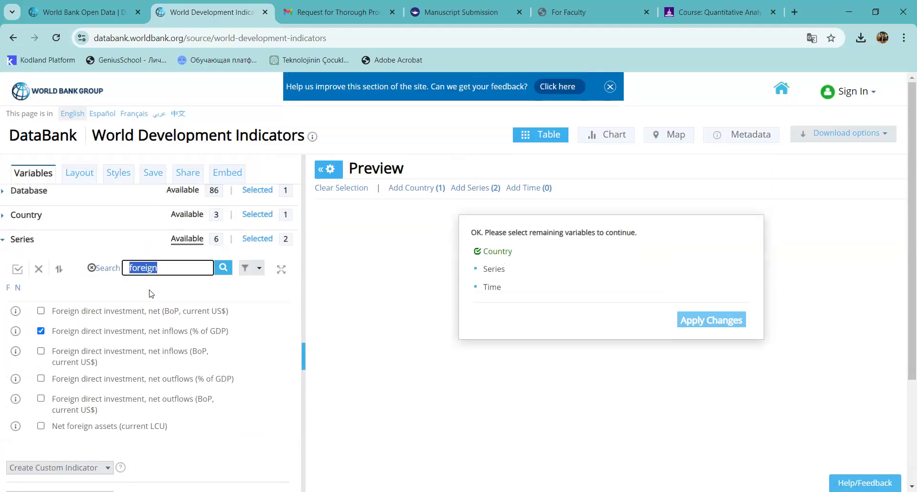
key(BackSpace)
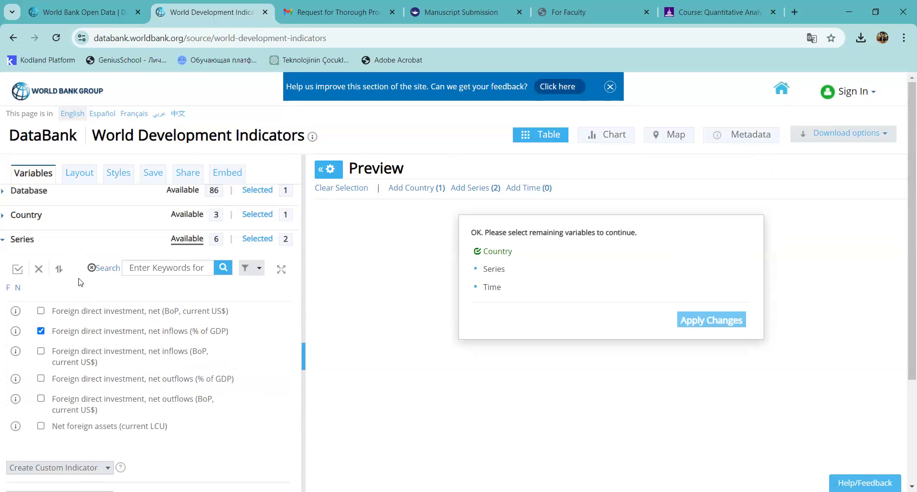
click(84, 279)
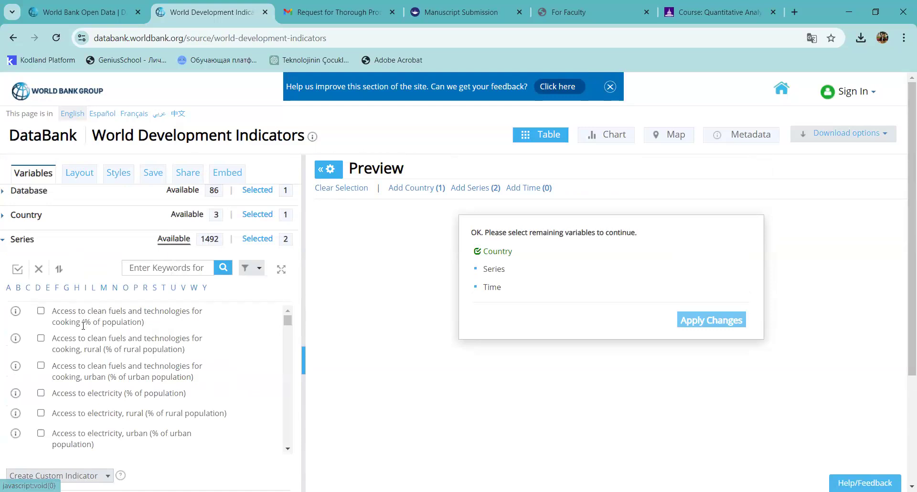
scroll(106, 381, down, 10)
scroll(106, 382, down, 15)
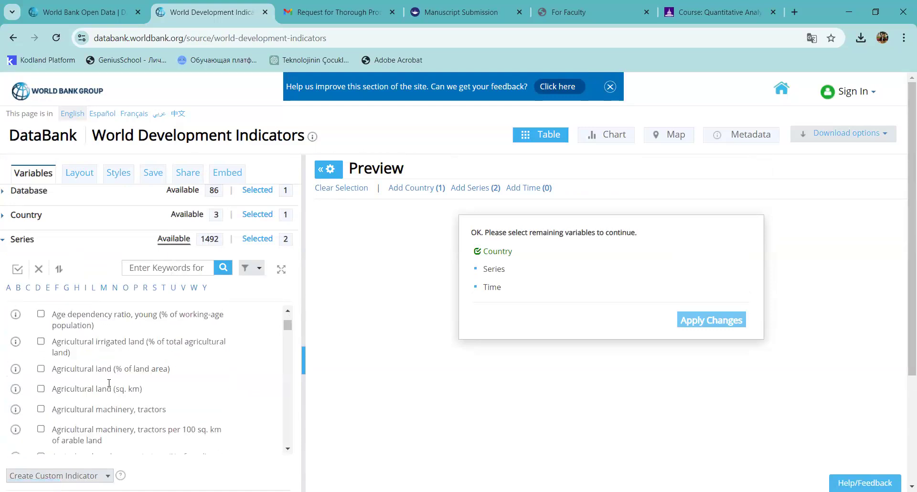
scroll(109, 383, down, 15)
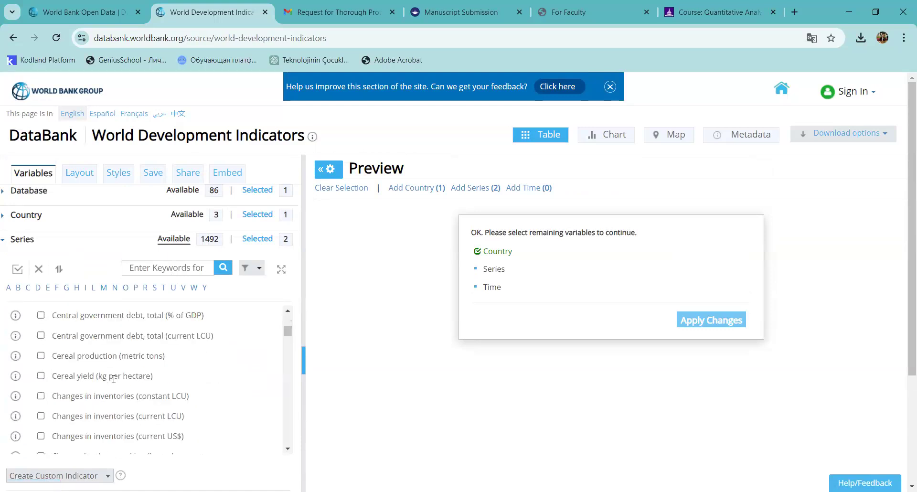
scroll(127, 362, down, 5)
scroll(83, 360, up, 5)
- Search the available series for "domestic credit" and select Domestic credit to private sector by banks (% of GDP)
click(163, 267)
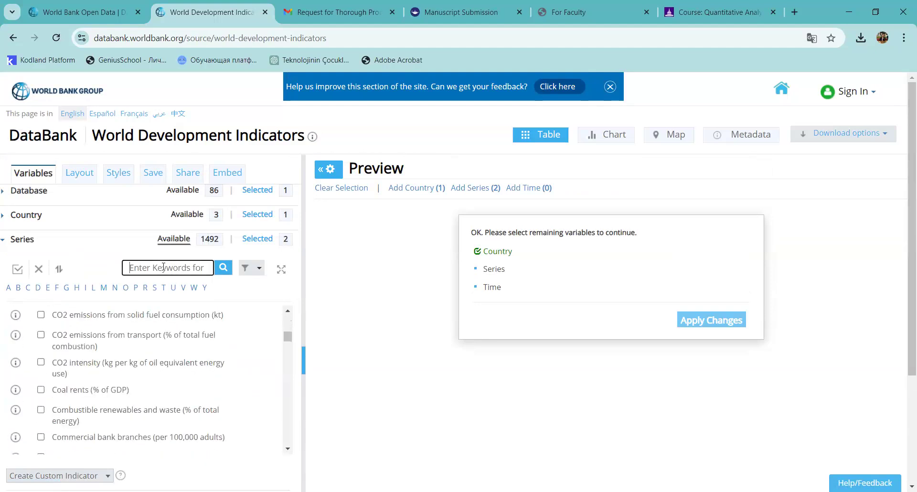
text(domestic)
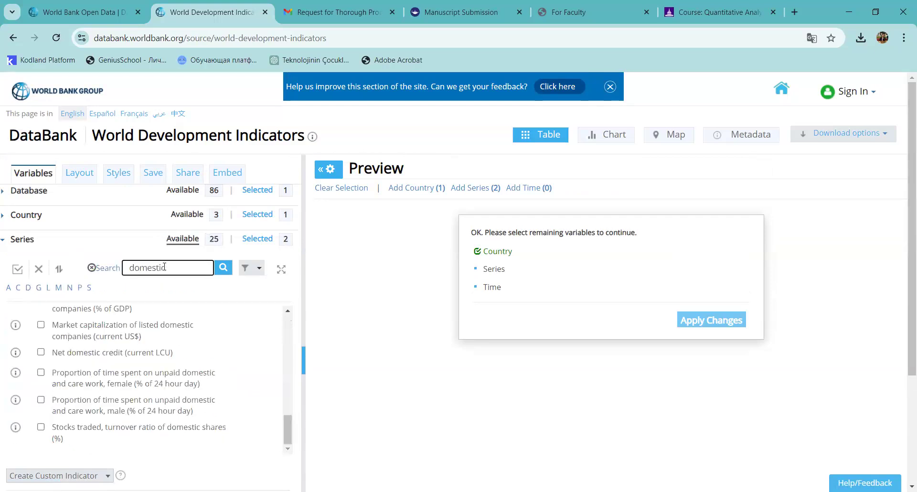
text( credit)
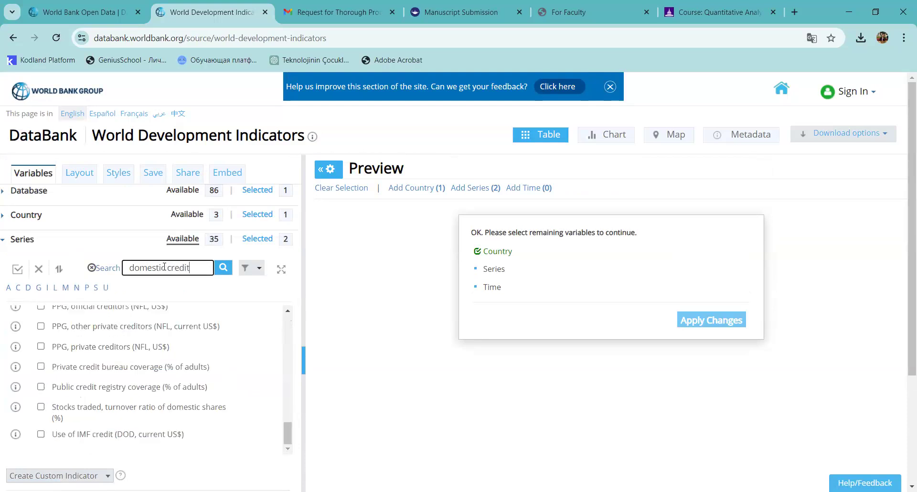
scroll(91, 365, up, 5)
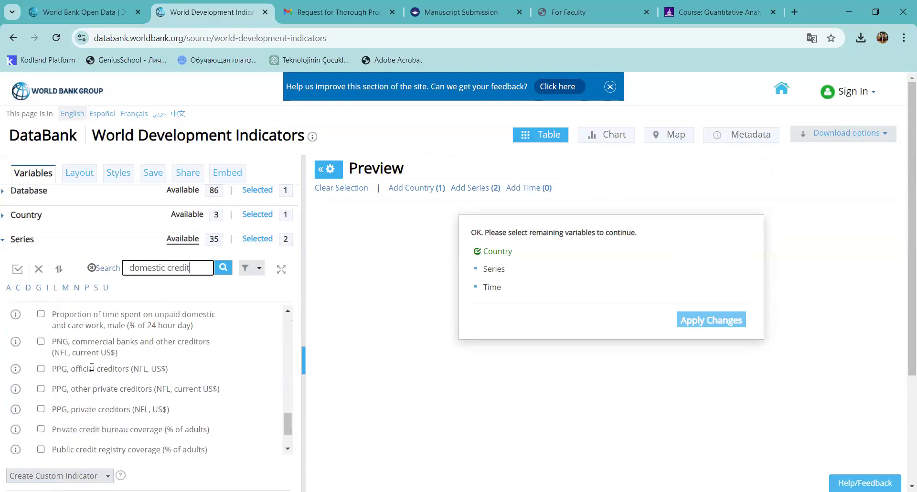
scroll(91, 366, up, 5)
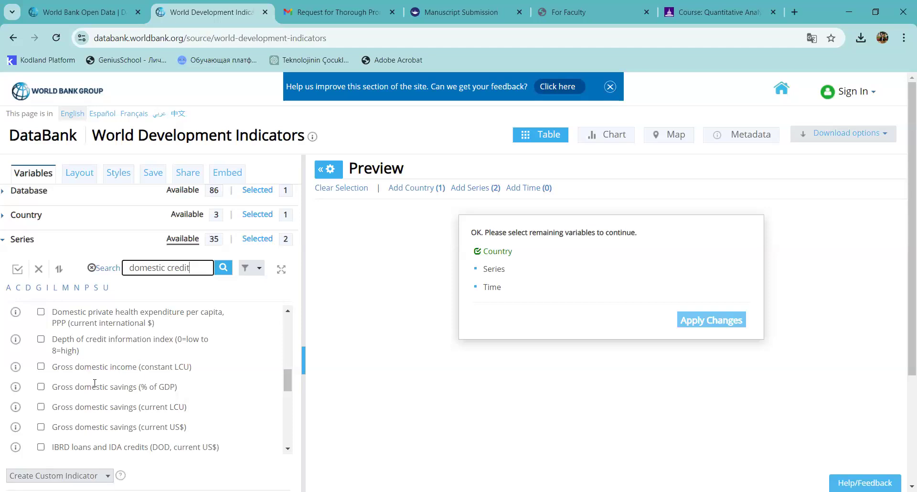
scroll(80, 334, up, 6)
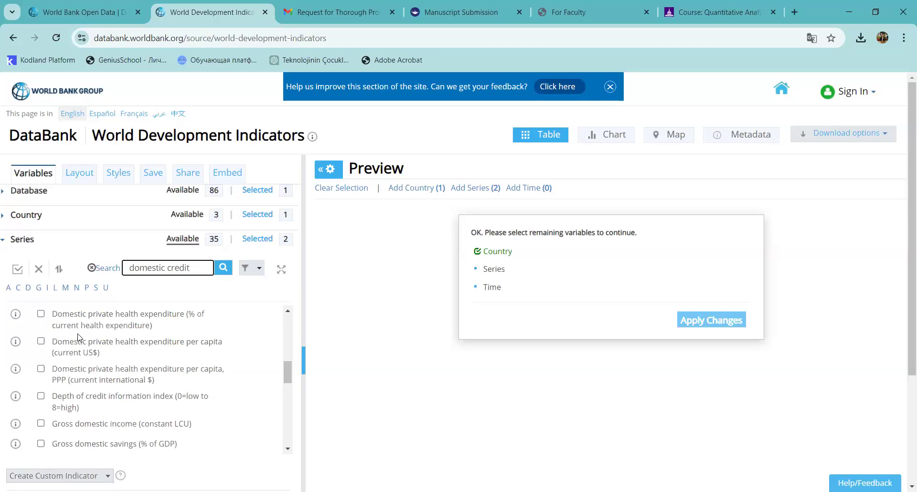
scroll(70, 340, up, 4)
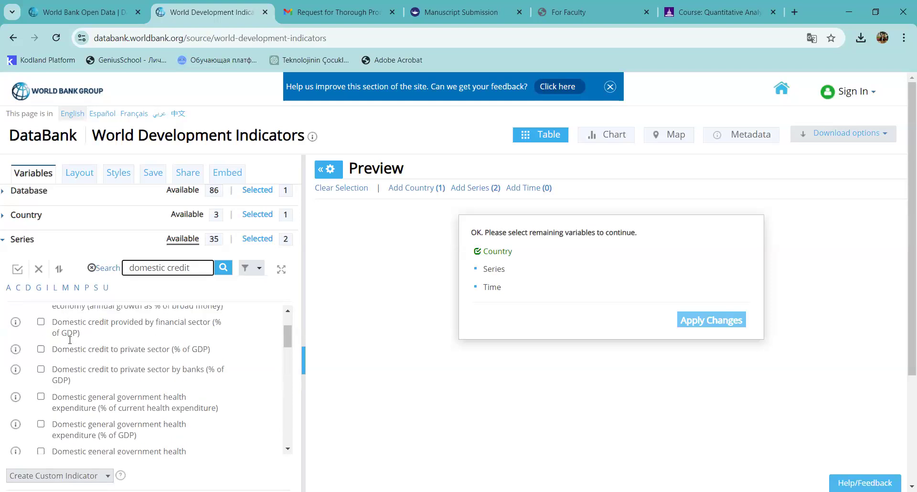
scroll(63, 367, down, 1)
click(41, 370)
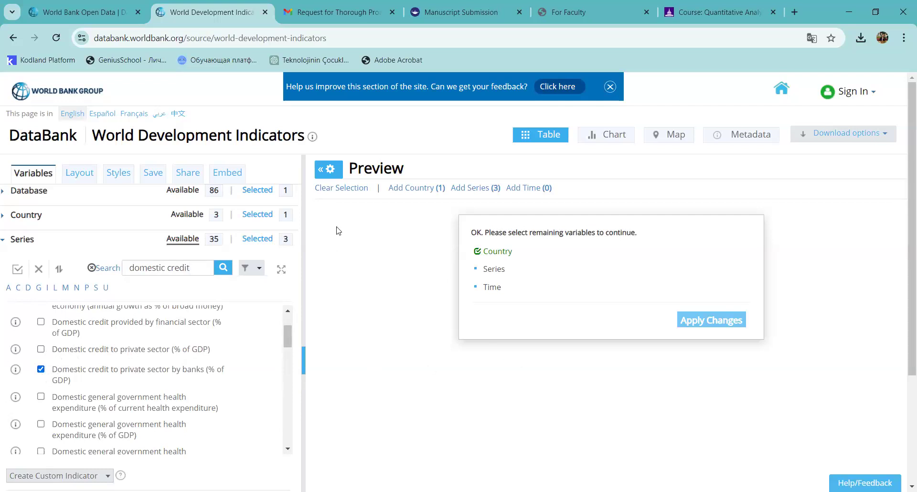
- Select the 50 most recent years as the time period and apply the changes to generate the report table
scroll(344, 303, down, 3)
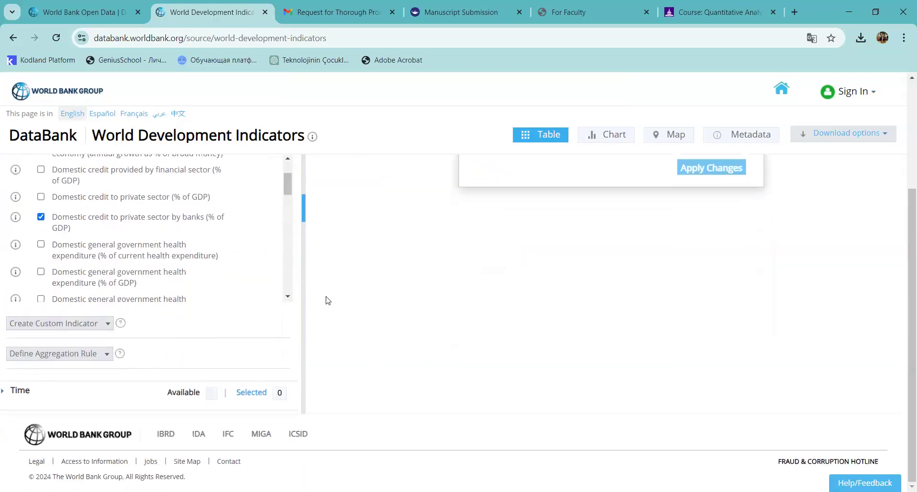
click(26, 391)
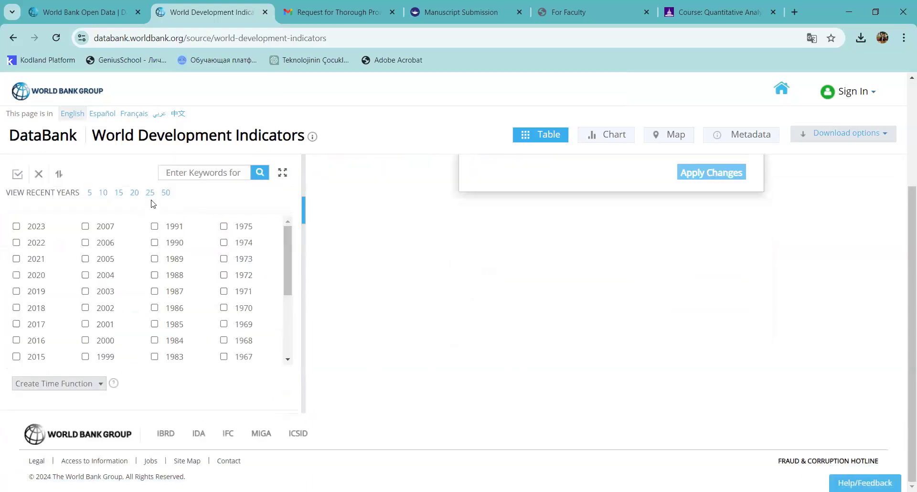
click(168, 194)
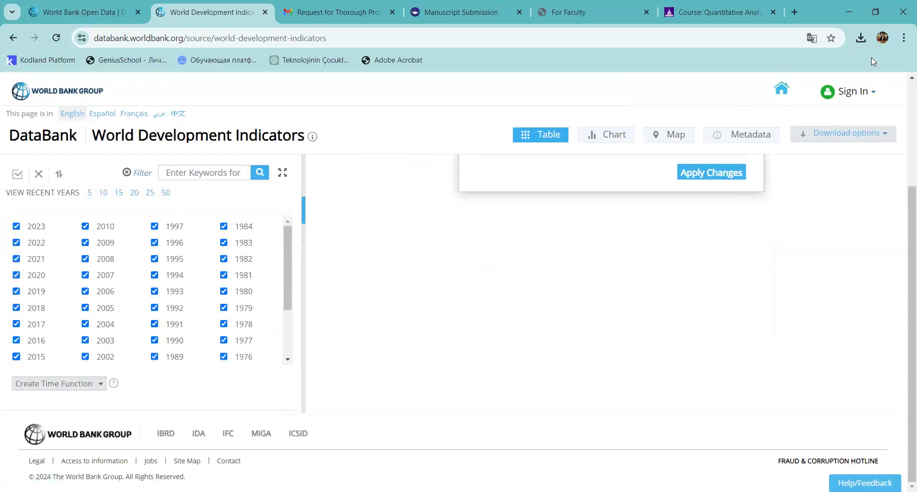
click(702, 173)
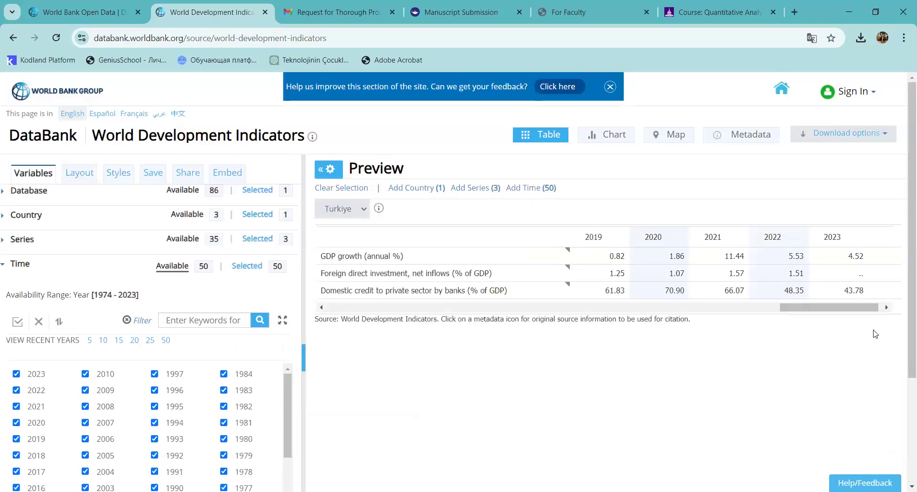
drag(874, 308, 293, 317)
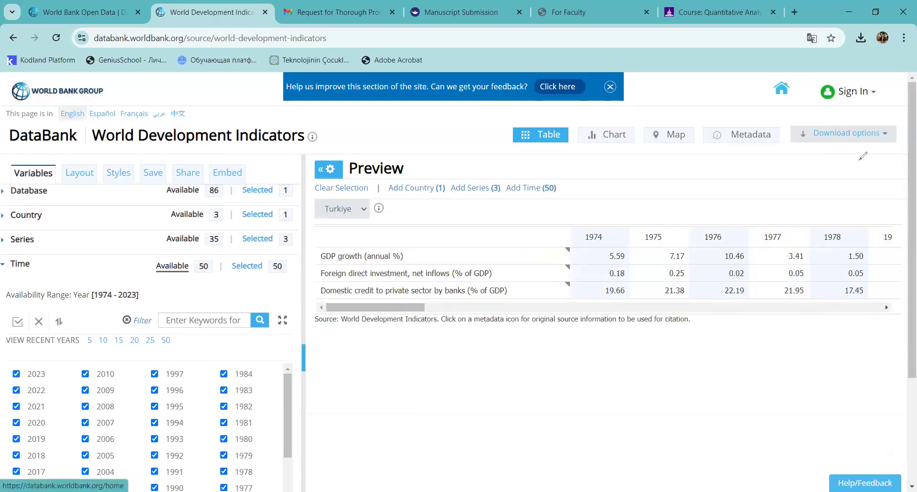
- Download the report in Excel format and open the downloaded P_Data_Extract_From_World_Development_Indicators workbook in Excel
mouse_move(794, 154)
mouse_down()
mouse_move(845, 116)
mouse_move(784, 139)
mouse_move(807, 154)
mouse_up()
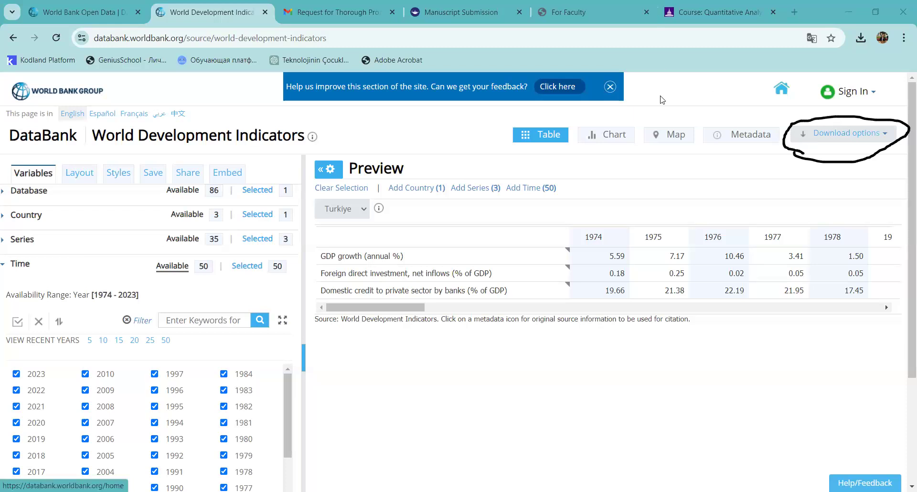
click(840, 136)
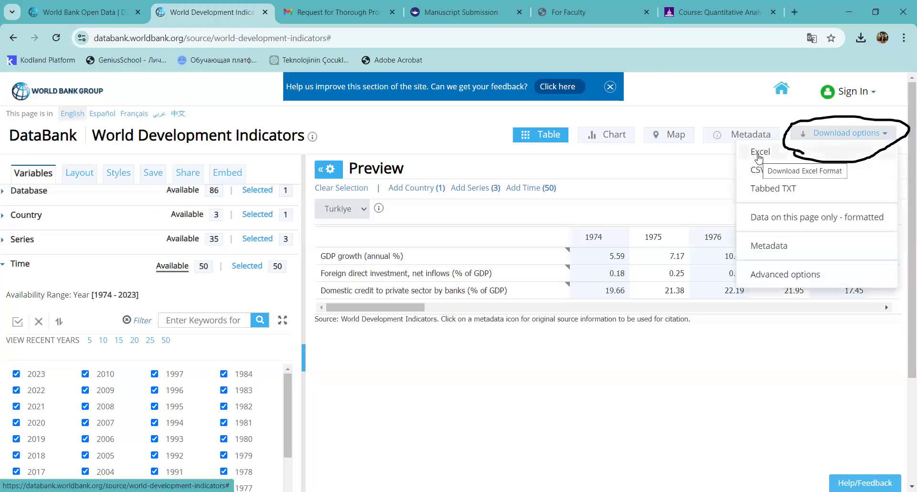
click(760, 157)
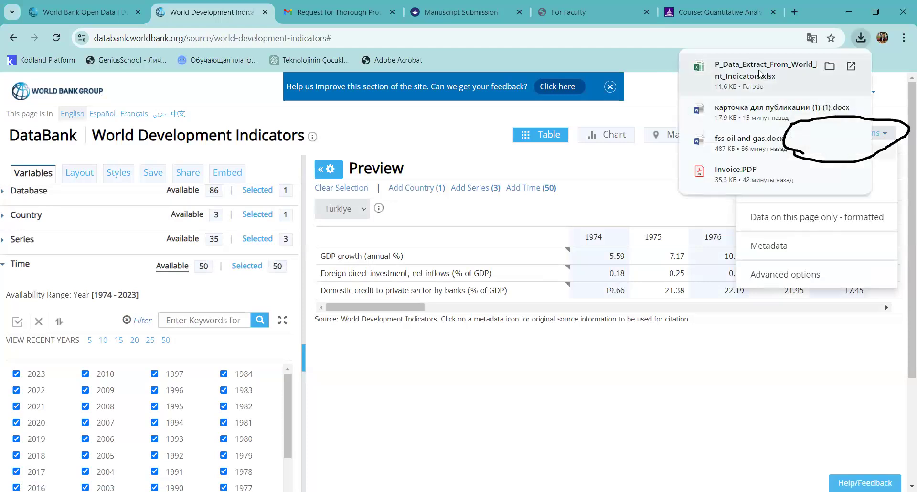
click(760, 72)
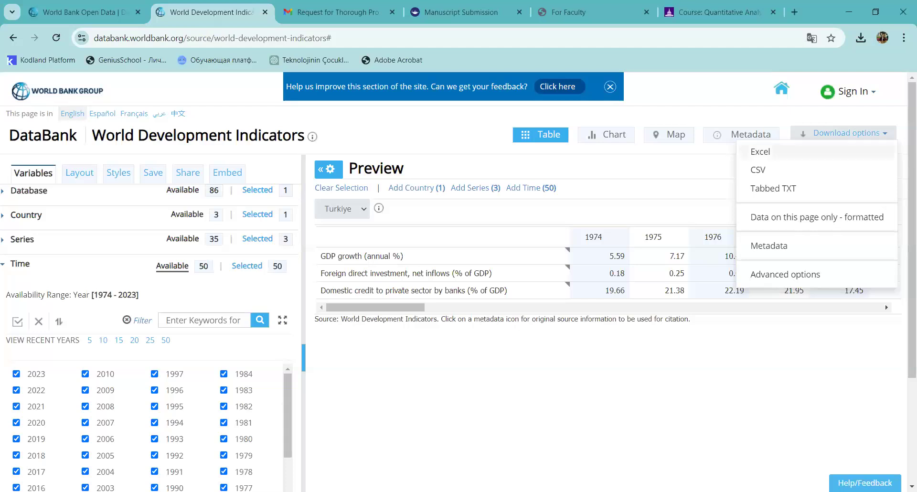
click(539, 246)
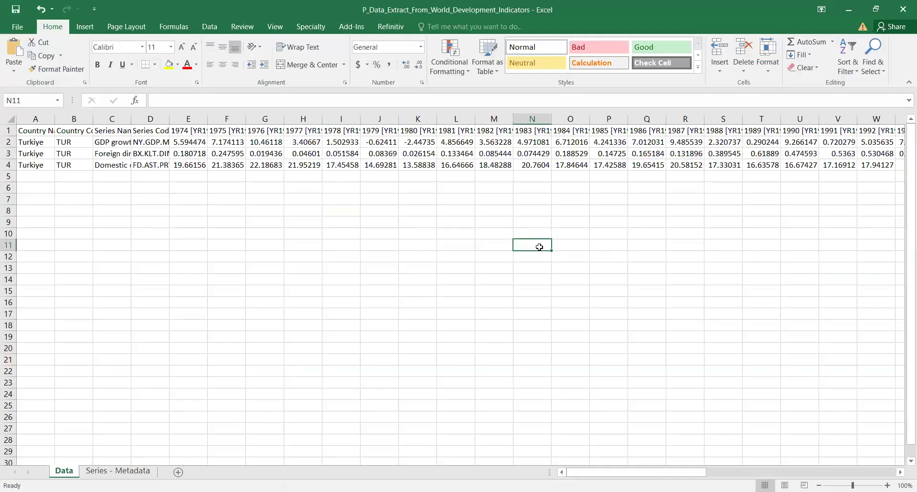
click(623, 210)
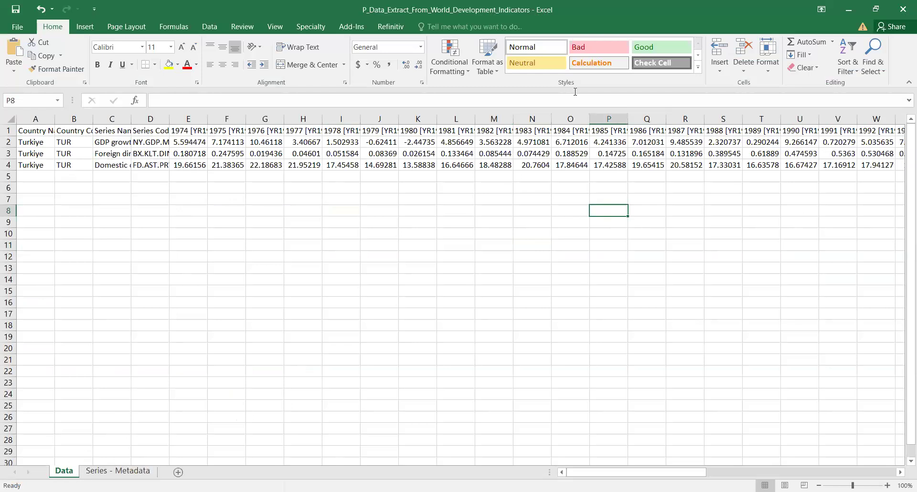
mouse_move(30, 467)
mouse_down()
mouse_move(162, 409)
mouse_move(31, 437)
mouse_move(31, 470)
mouse_up()
click(56, 458)
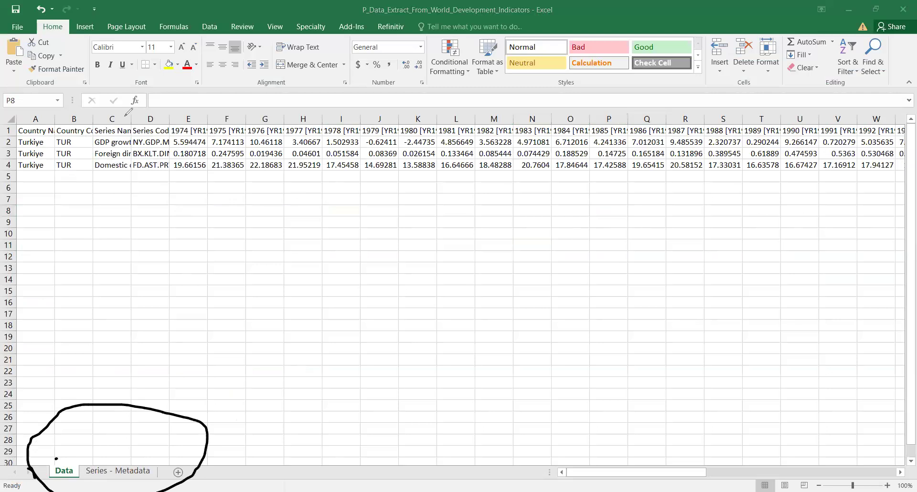
- Read the long definitions of the three indicators on the Series - Metadata sheet and return to the Data sheet
click(129, 472)
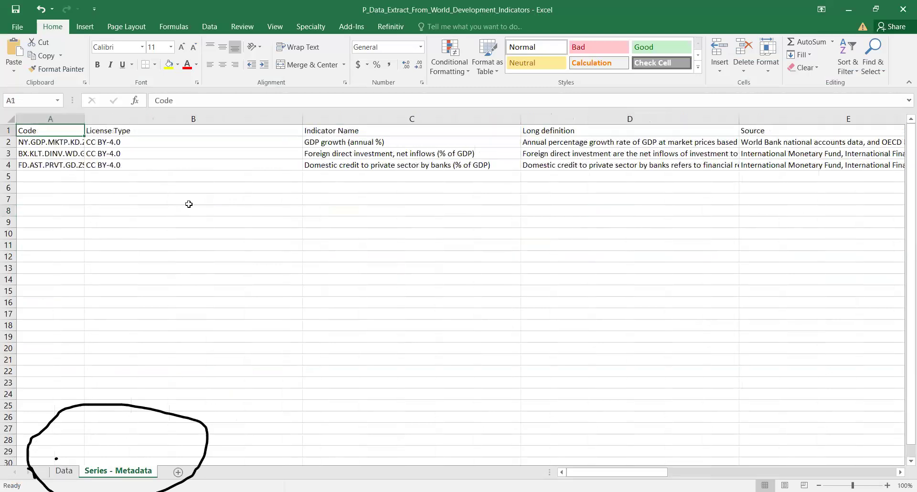
double_click(560, 142)
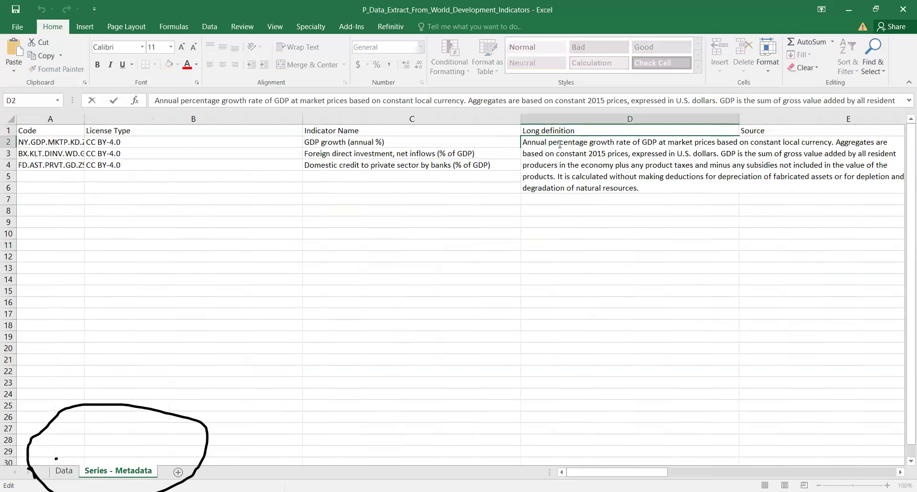
key(Return)
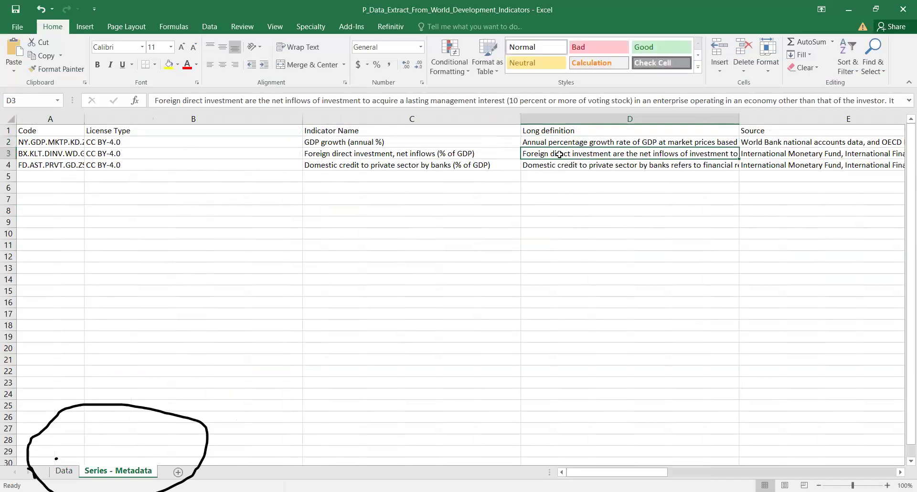
double_click(560, 155)
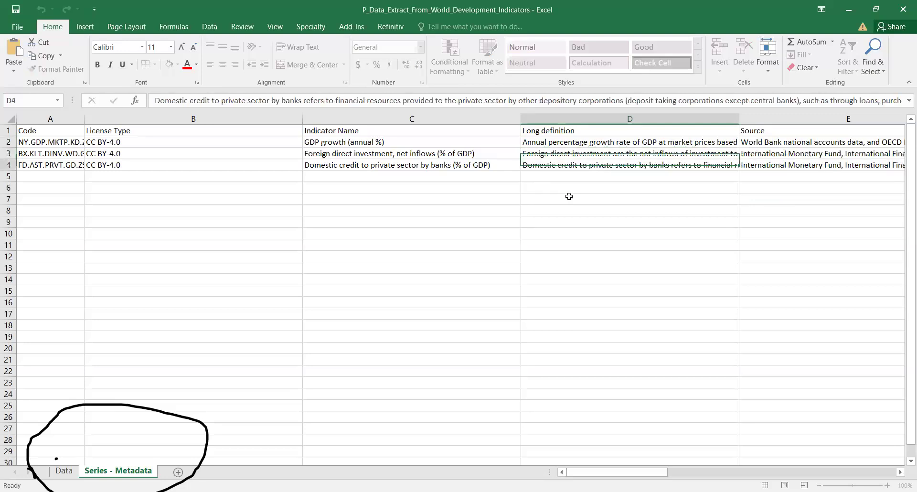
key(Return)
double_click(558, 165)
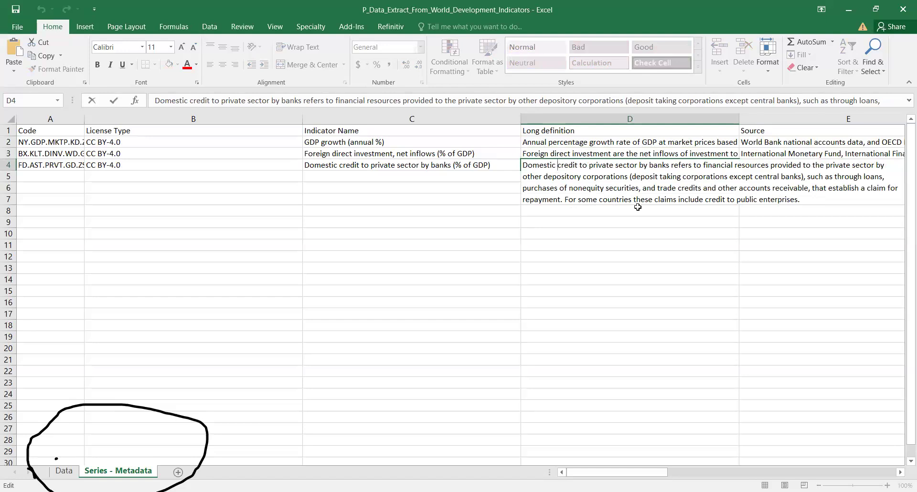
click(469, 238)
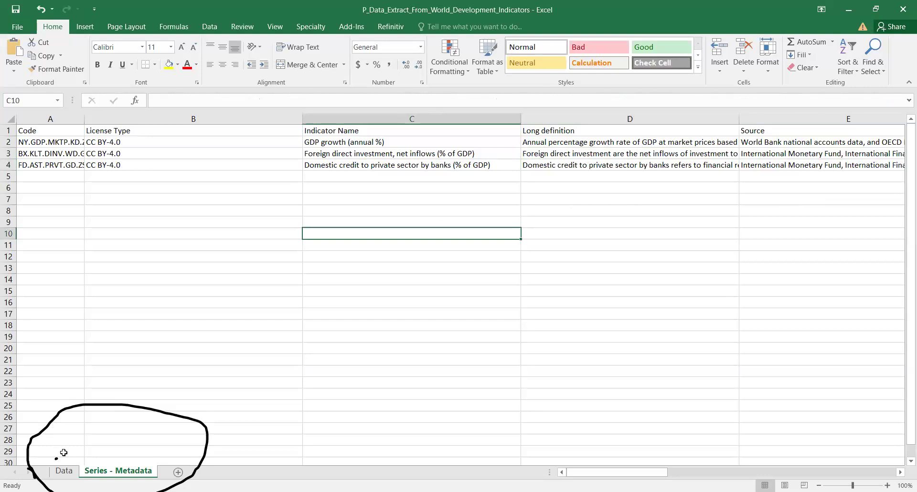
click(63, 470)
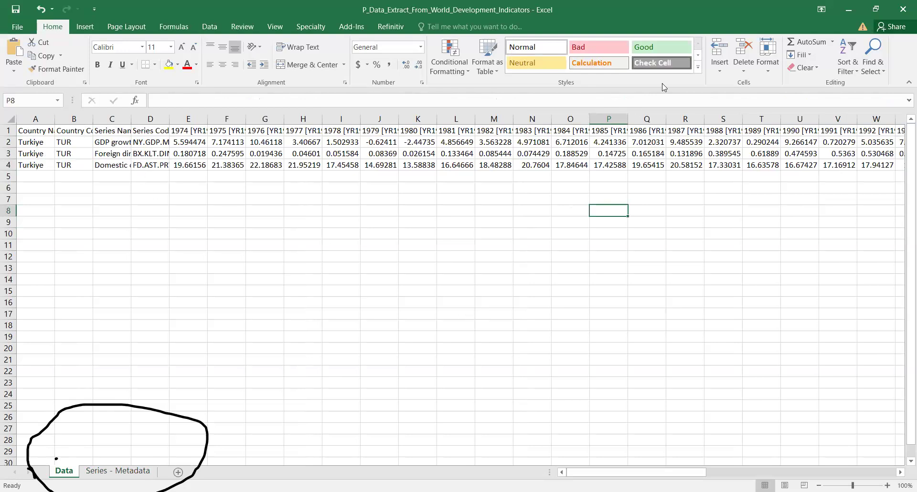
drag(96, 201, 519, 219)
drag(154, 237, 581, 265)
drag(169, 302, 391, 316)
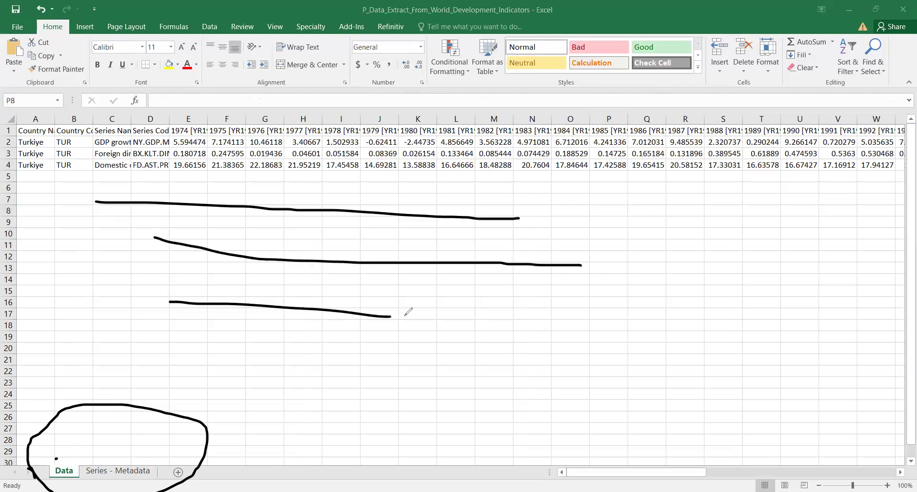
drag(759, 224, 747, 424)
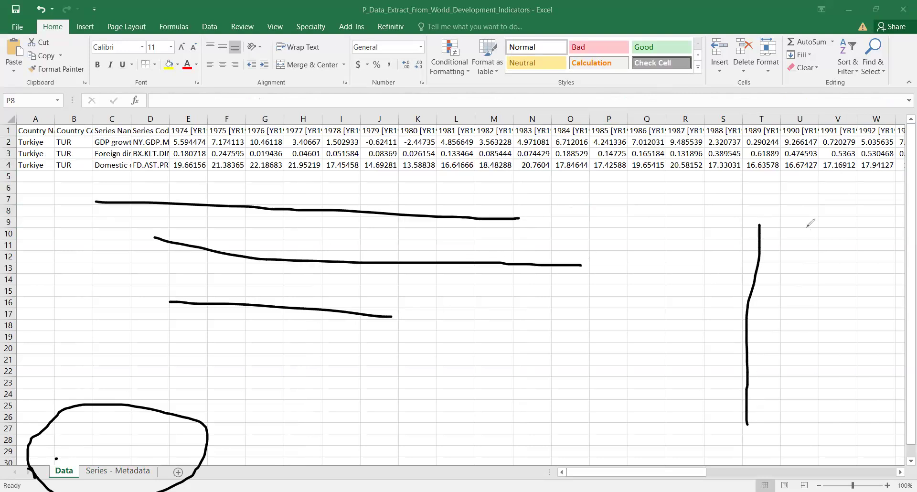
drag(806, 227, 839, 445)
drag(866, 232, 882, 430)
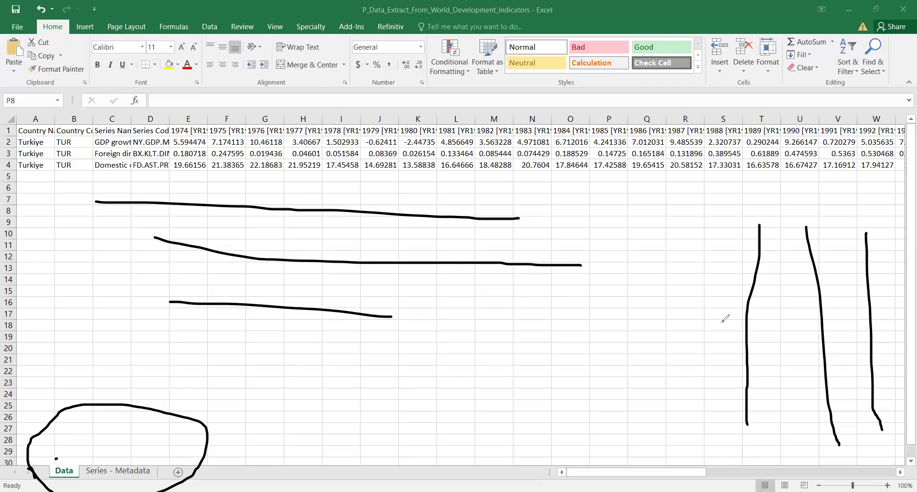
drag(759, 236, 754, 309)
drag(754, 345, 761, 444)
drag(806, 223, 839, 444)
drag(868, 225, 878, 429)
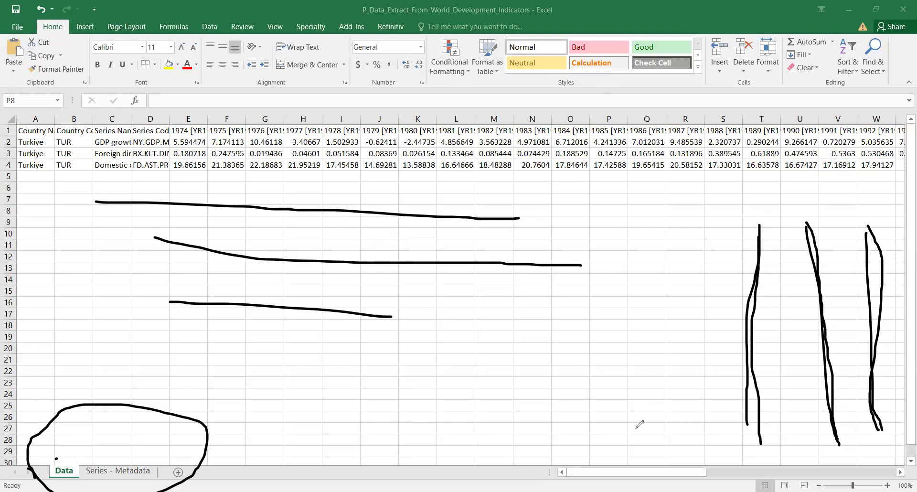
key(Escape)
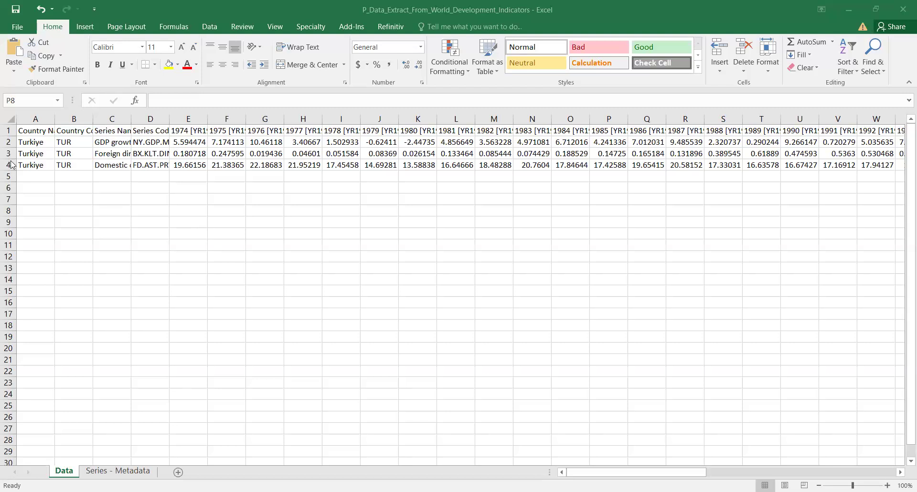
- Enter the sample labels Country, City and Firm in cells H10 to H12 below the data
click(293, 228)
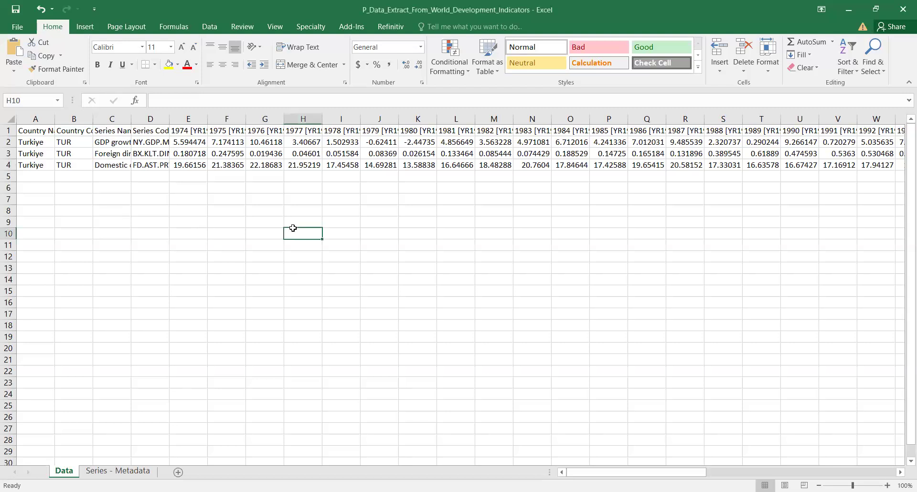
text(C)
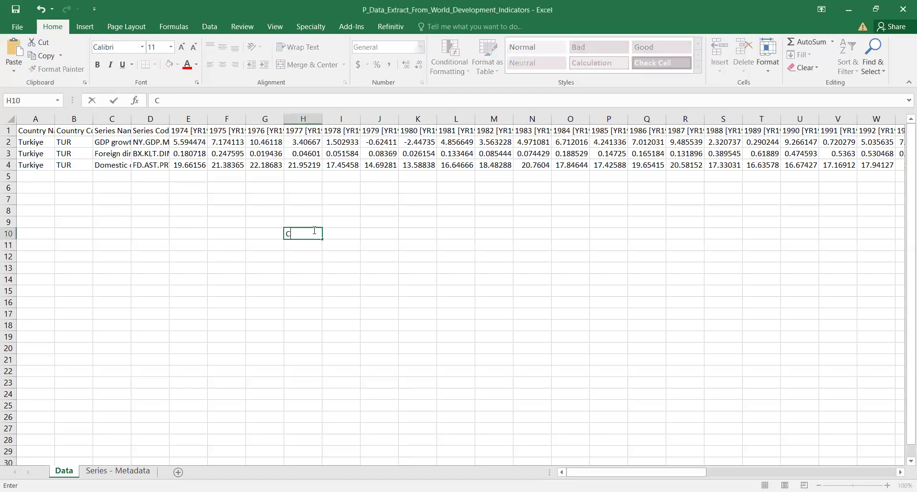
key(BackSpace)
text(ity)
key(Return)
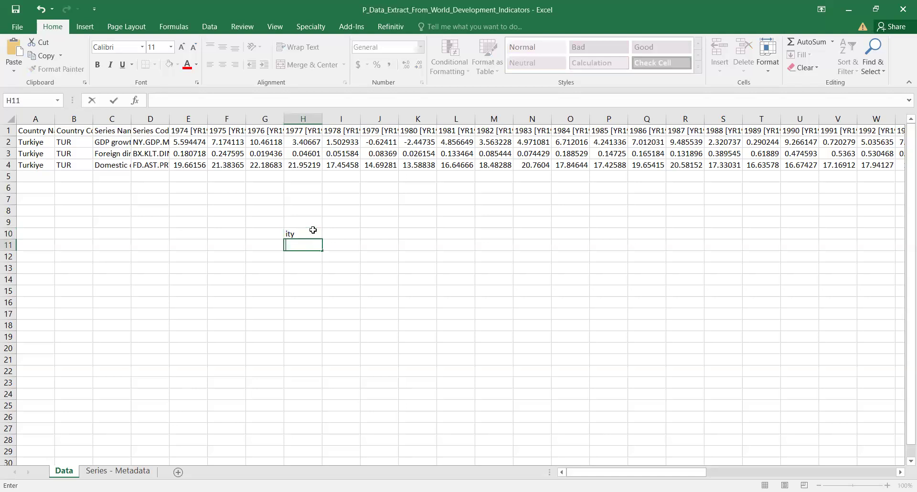
click(313, 230)
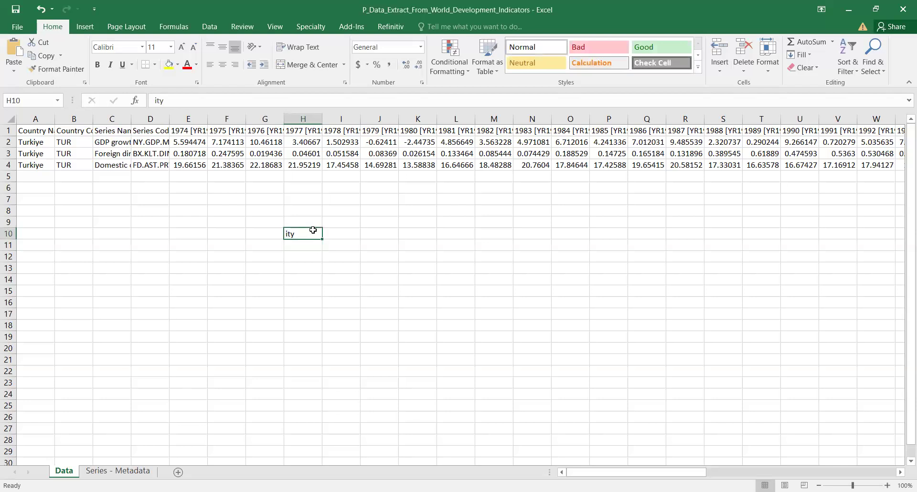
text(C)
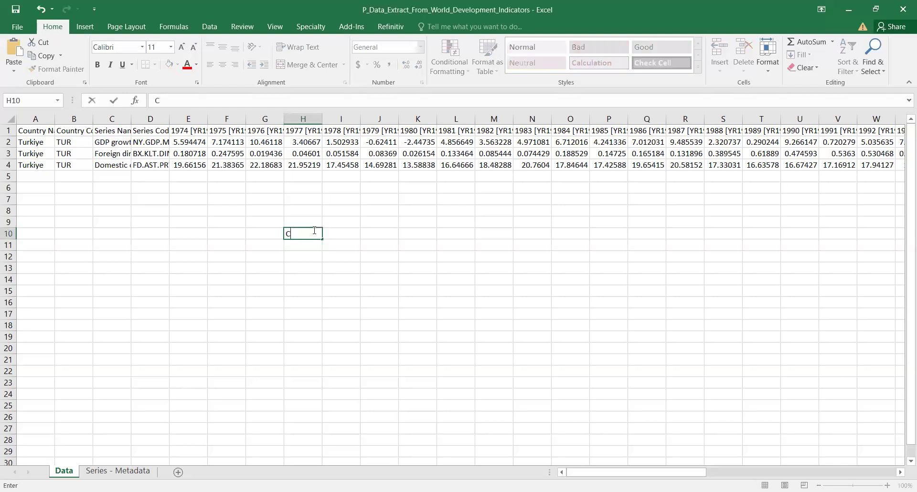
text(ountry)
key(Return)
text(C)
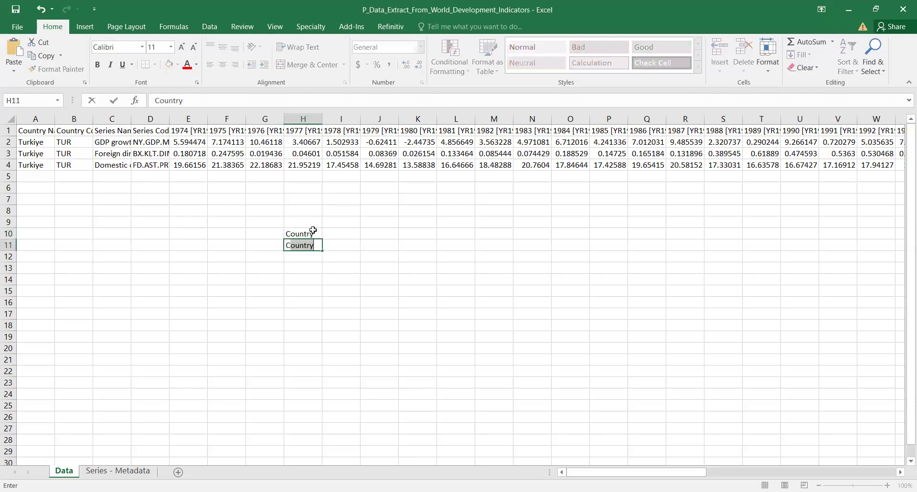
text(ity)
key(Return)
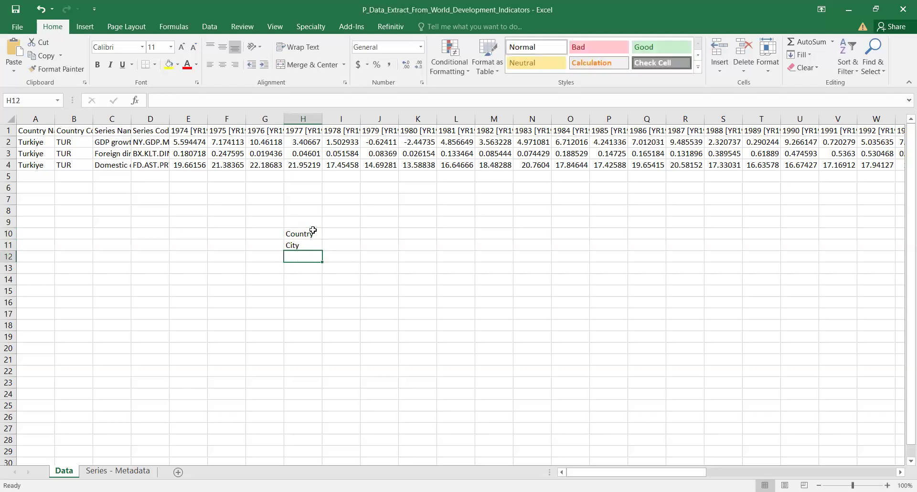
text(F)
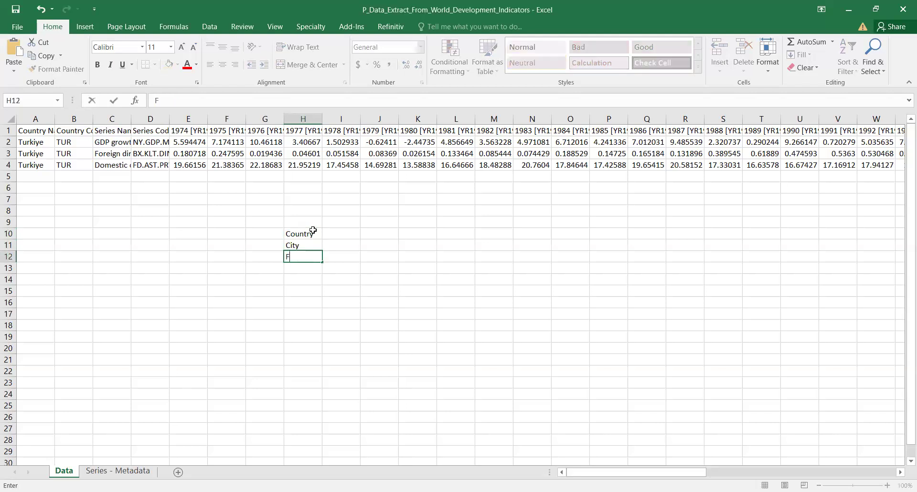
text(irm)
click(309, 232)
click(337, 235)
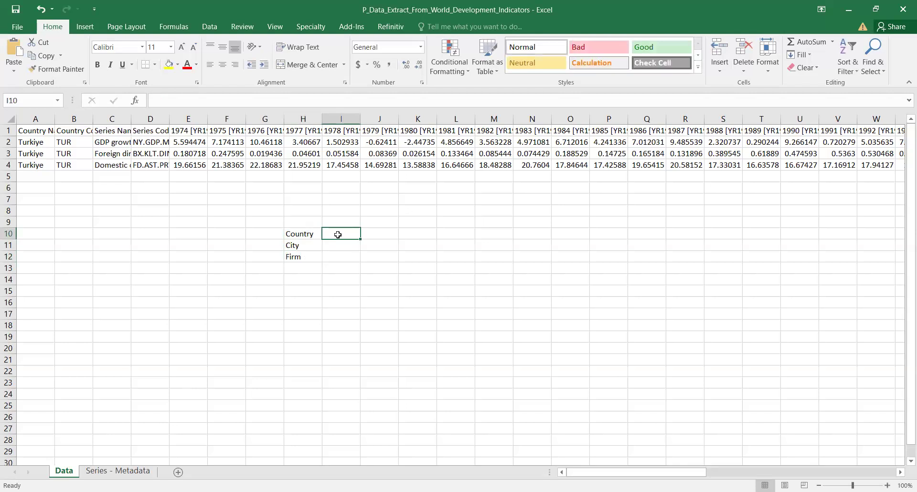
click(333, 243)
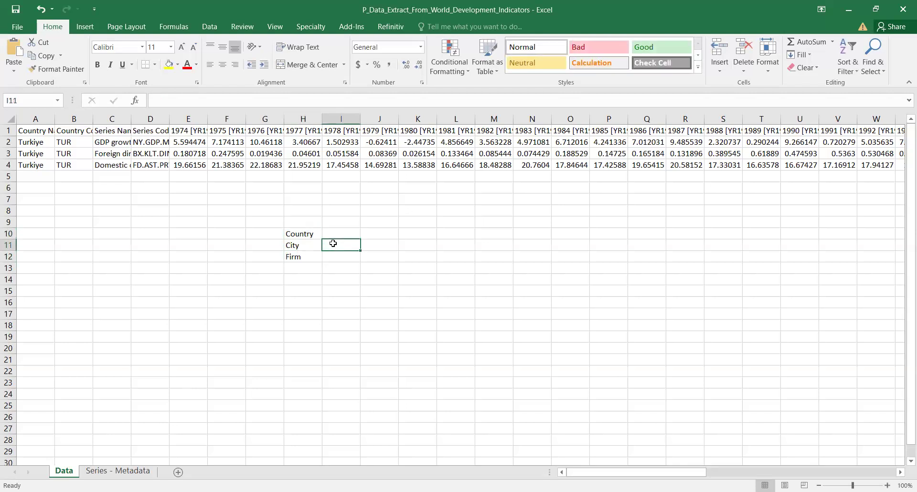
click(334, 253)
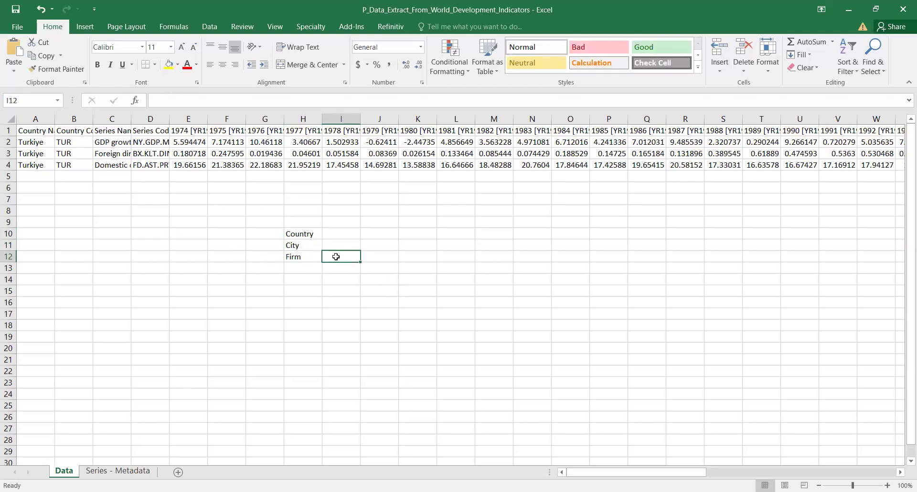
click(304, 258)
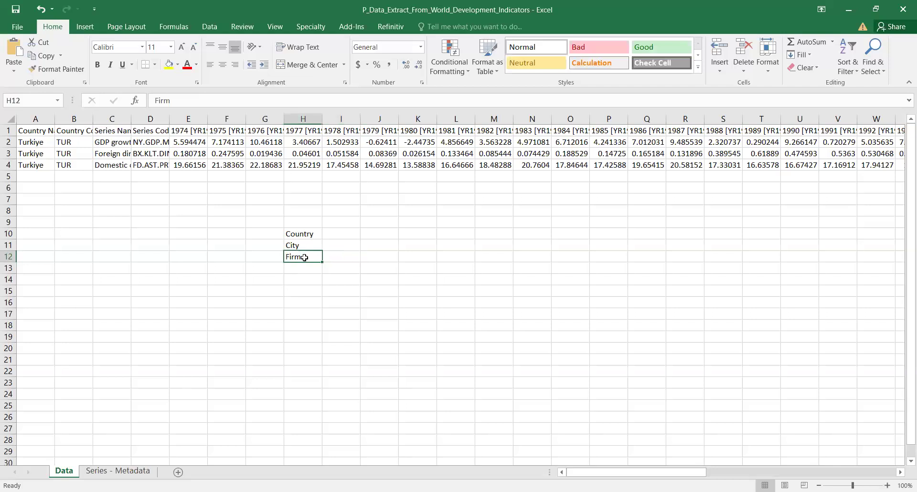
click(275, 253)
text(2)
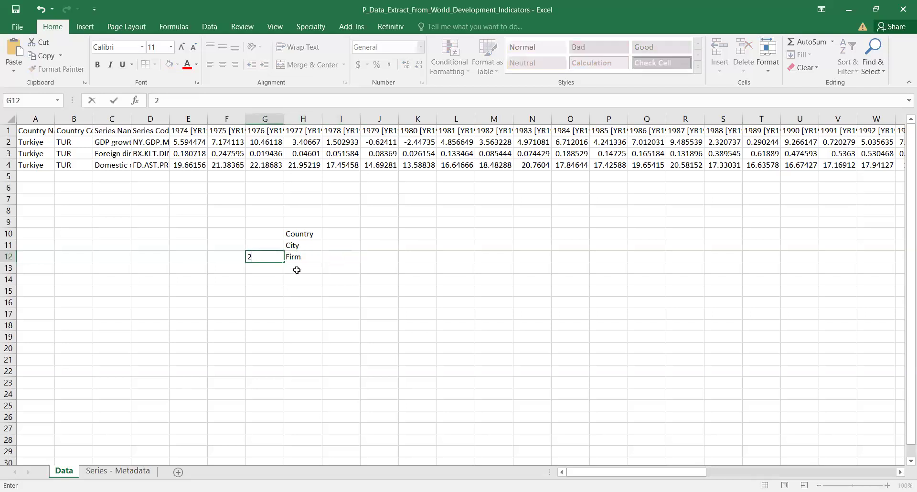
key(BackSpace)
key(Escape)
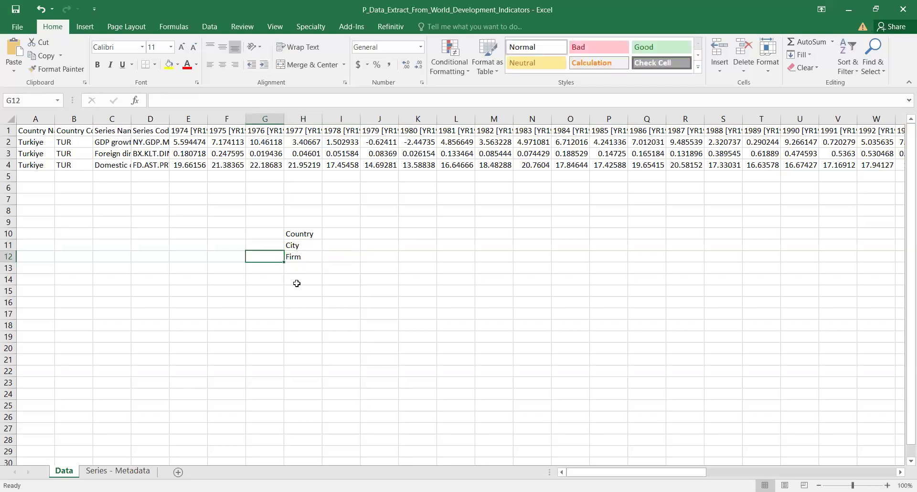
key(Up)
key(Down)
key(Up)
key(Down)
key(Up)
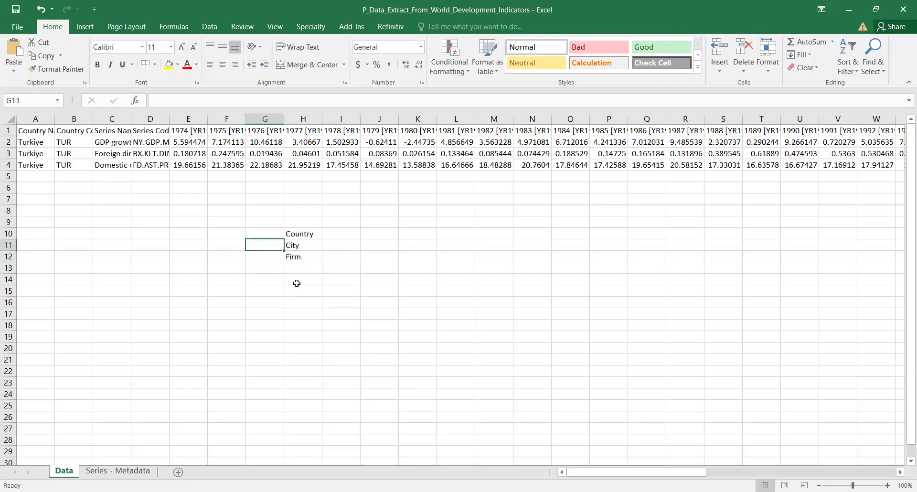
- Delete the Country, City and Firm labels from cells H10 to H12
drag(303, 234, 311, 256)
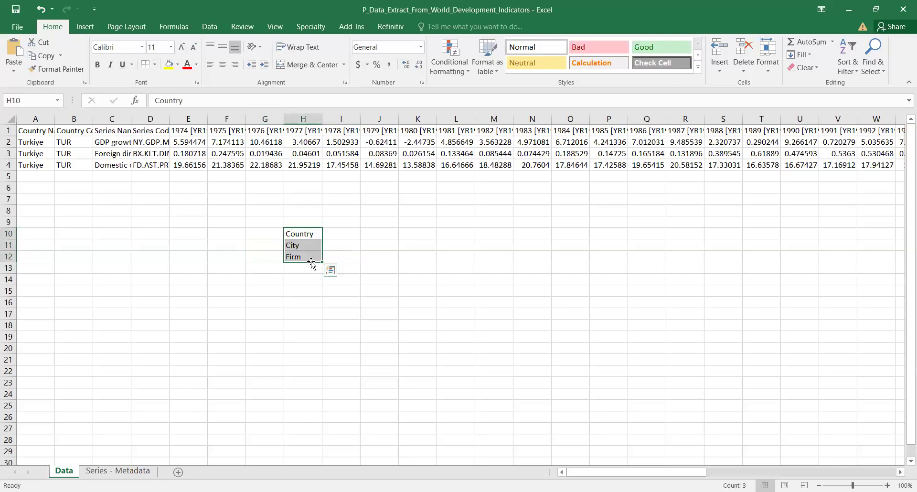
key(BackSpace)
drag(303, 245, 315, 269)
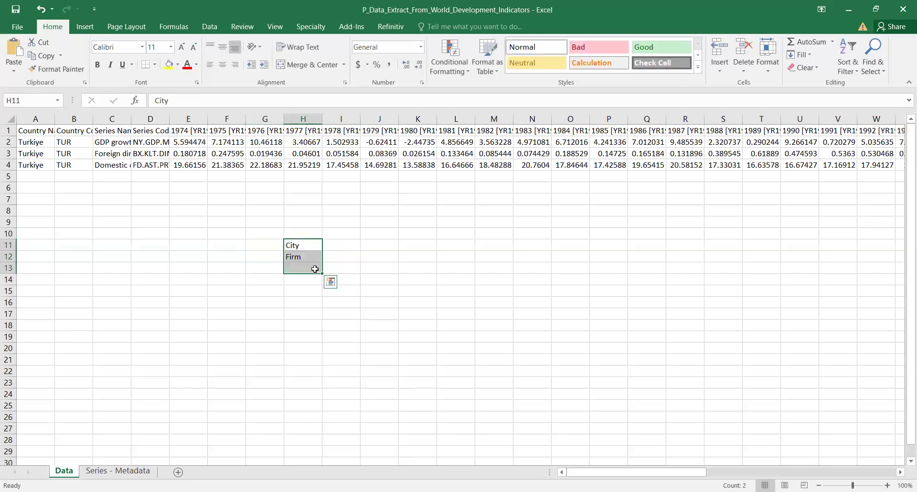
key(Delete)
- Clear the country name and country code cells A1:B4 and widen column C to fit the series names
click(82, 190)
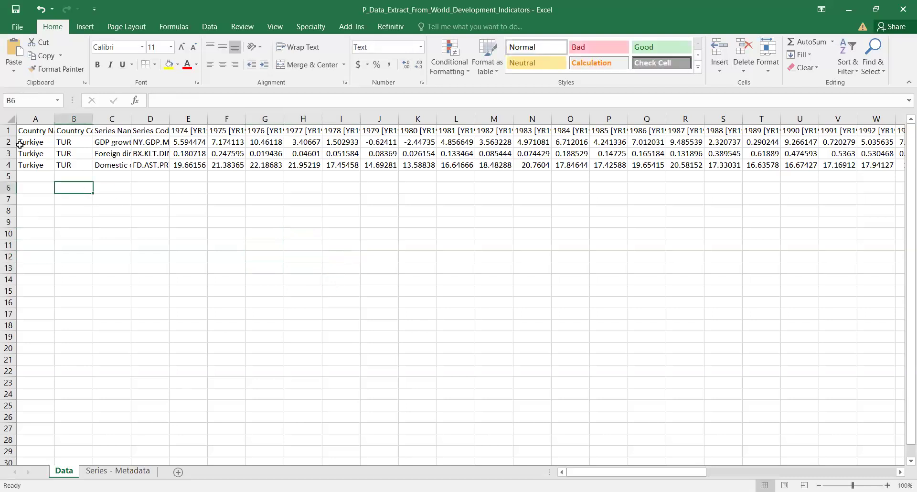
drag(36, 131, 65, 164)
key(Delete)
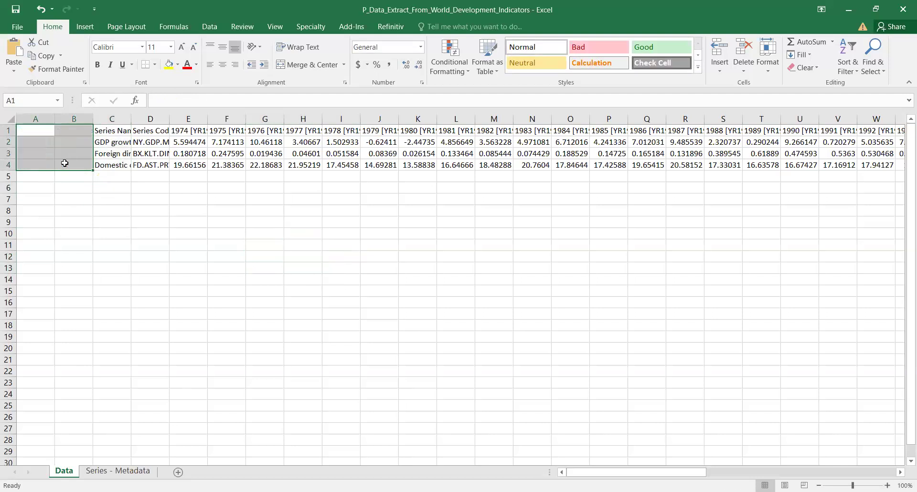
click(72, 203)
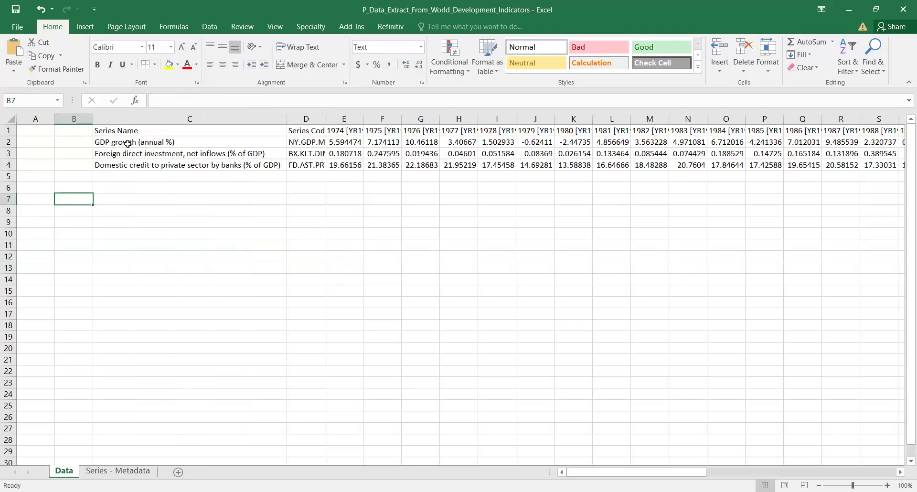
click(124, 142)
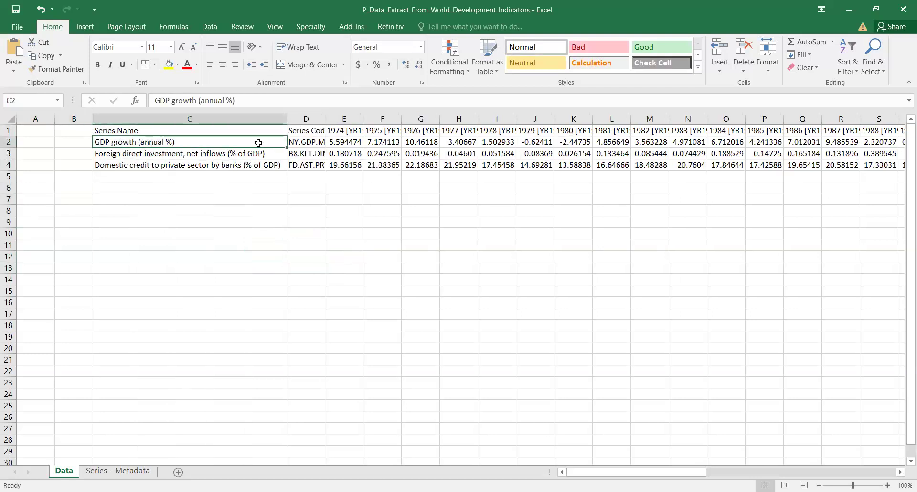
- Delete the Series Code column from the Data sheet
click(316, 132)
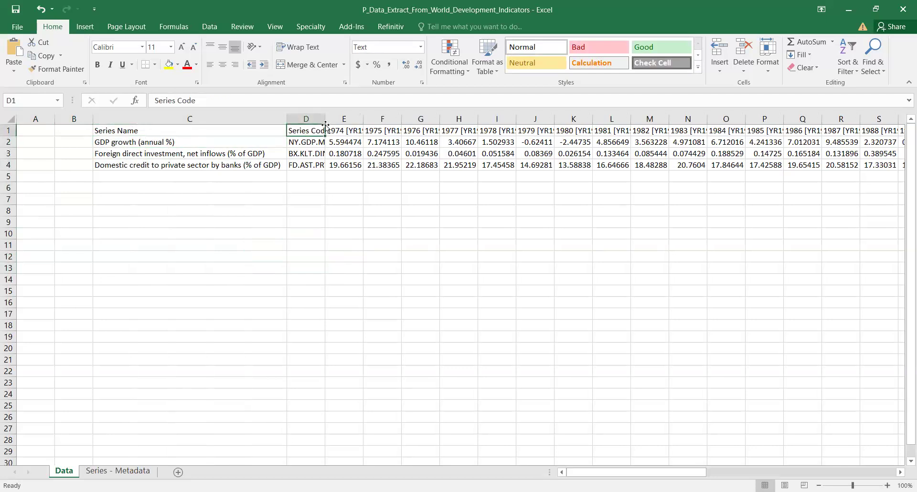
right_click(314, 119)
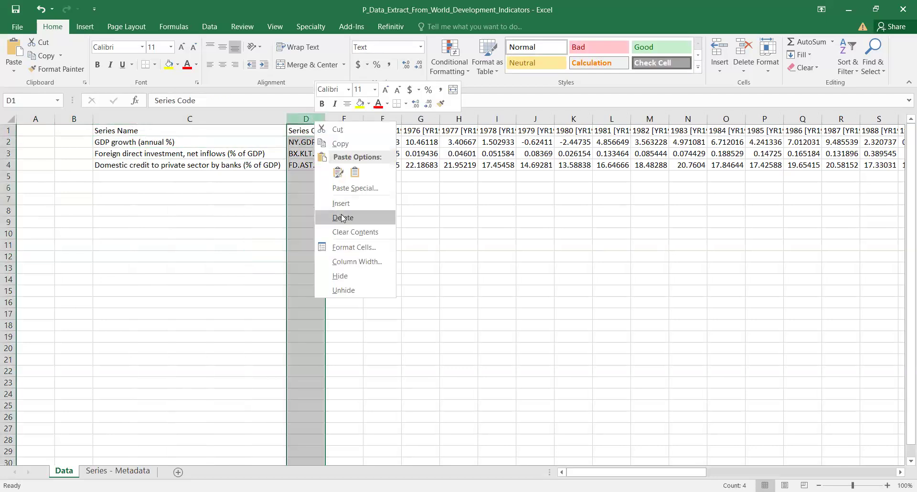
click(342, 217)
- Rename the GDP growth, foreign direct investment and domestic credit labels in column C as GDPG, FDI and DC
drag(235, 143, 236, 164)
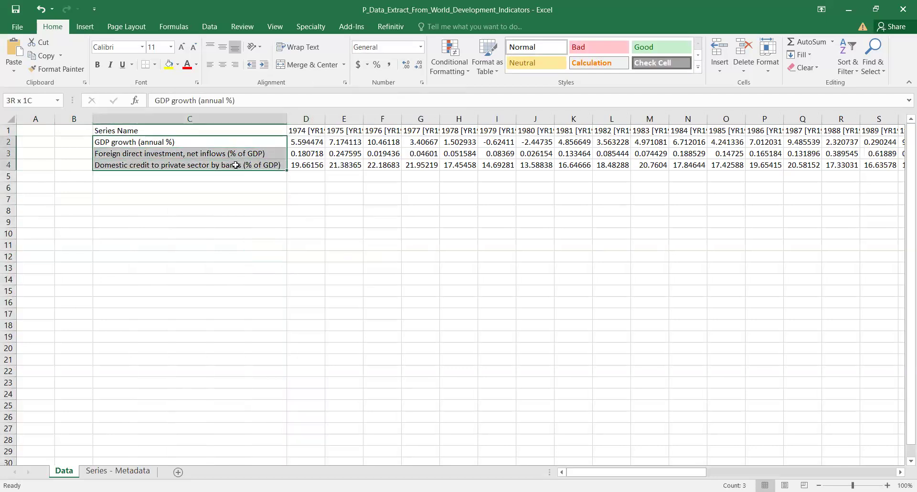
click(245, 141)
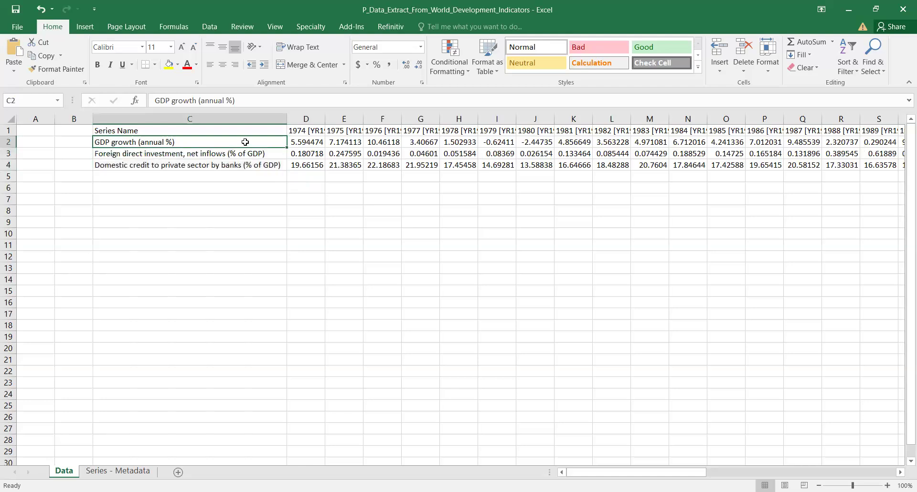
text(GD)
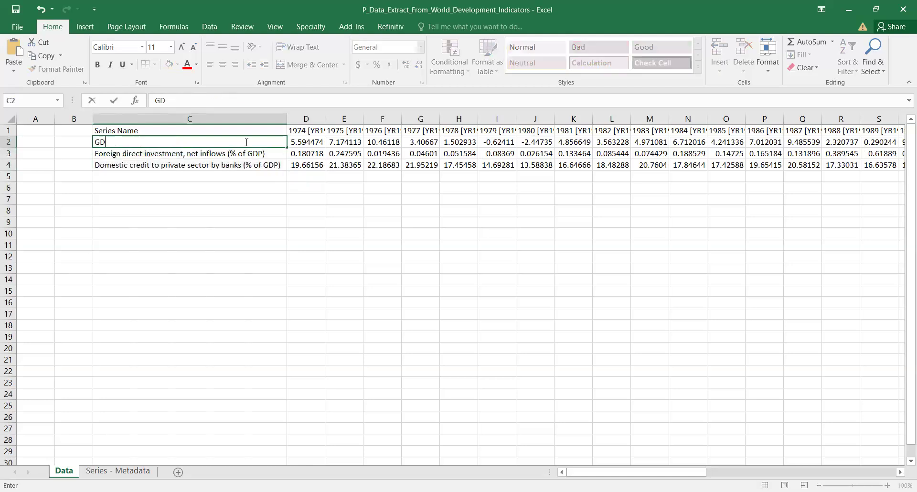
text(PG)
key(Return)
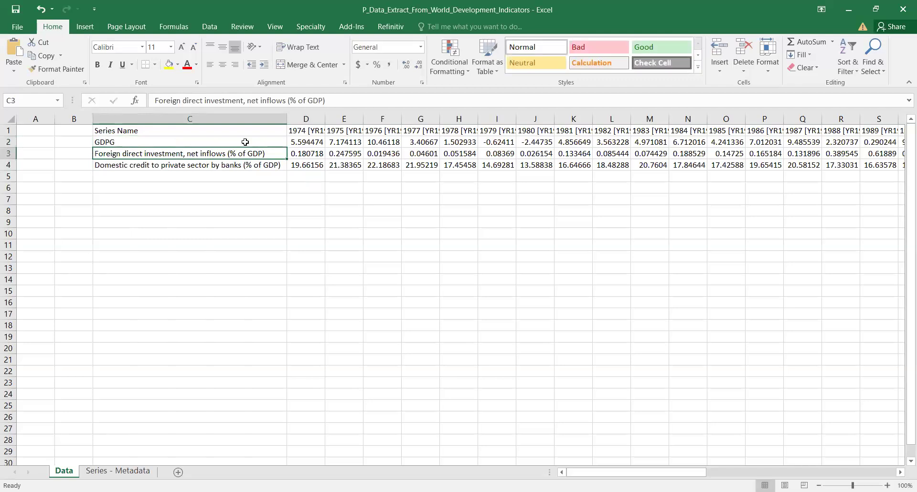
text(F)
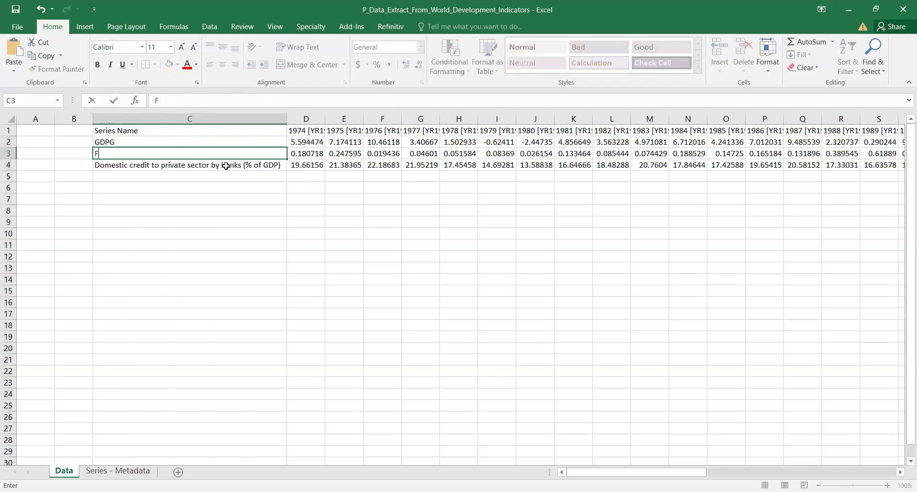
text(DI)
key(Return)
text(D)
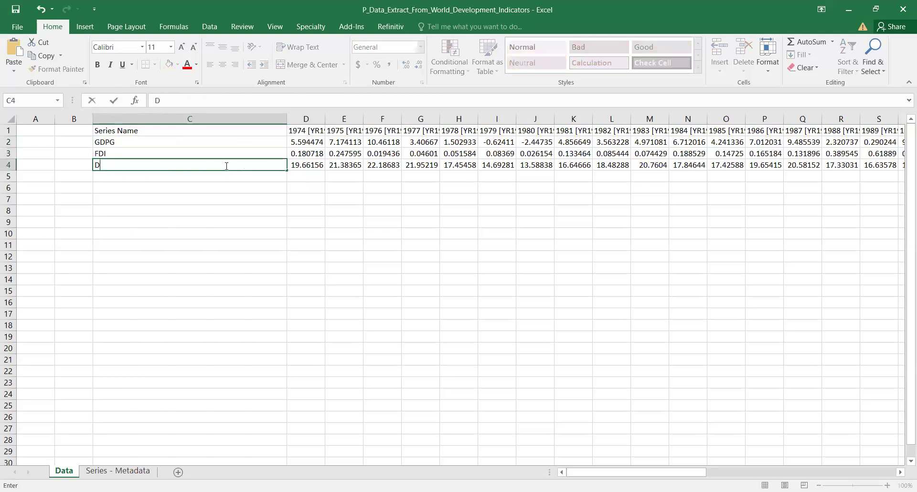
text(C)
click(306, 131)
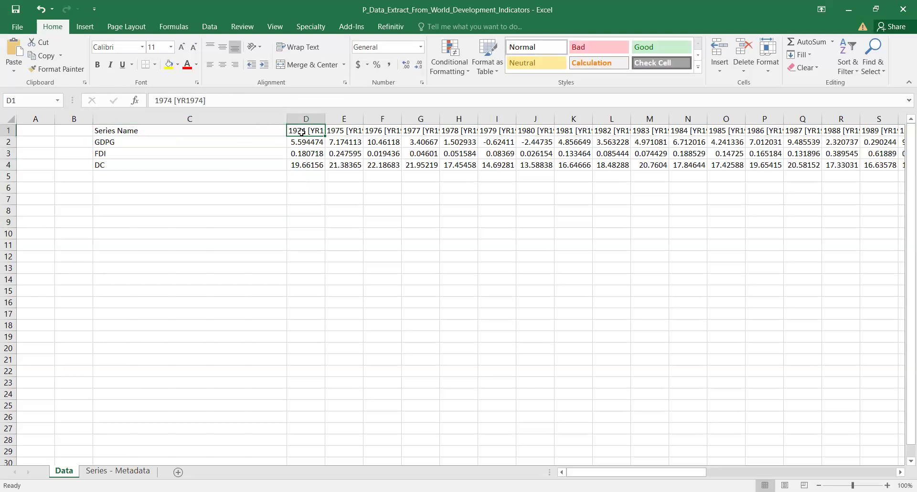
- Replace the year headers in row 1 with plain years, entering 1974, 1975 and 1976 from D1 and filling the series through 2023
text(1)
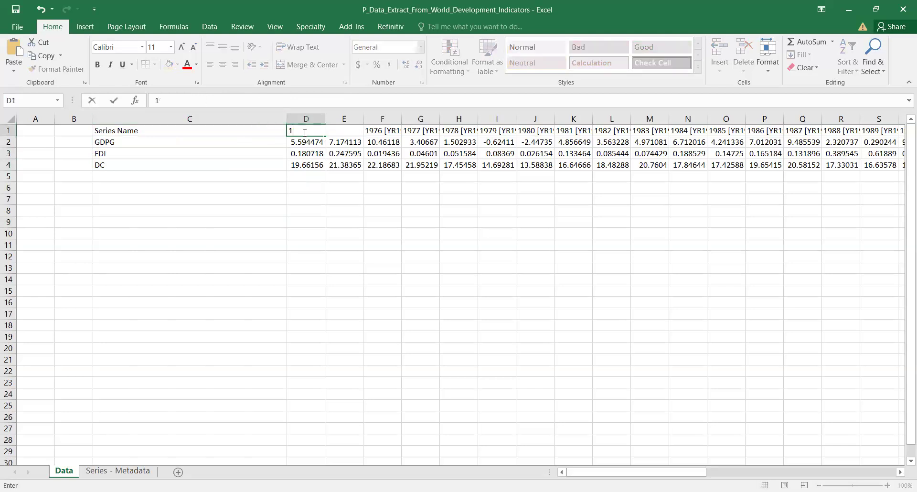
text(974)
key(Tab)
text(1)
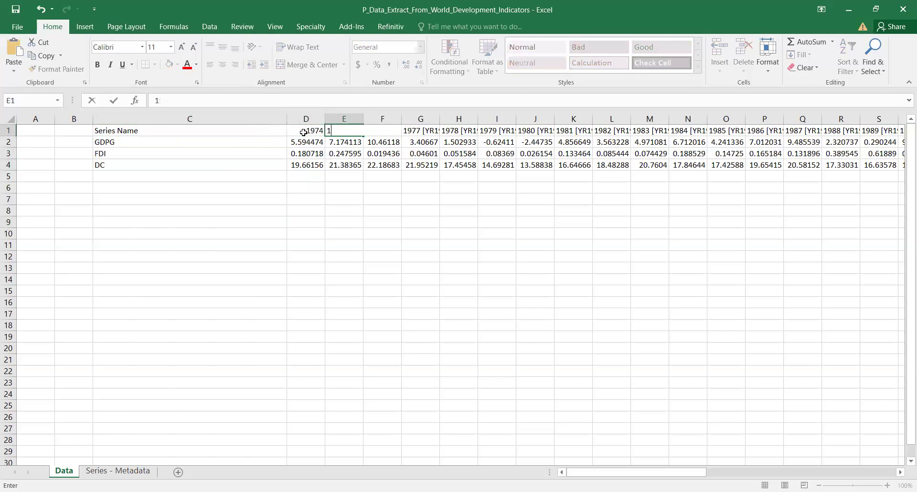
text(975)
key(Tab)
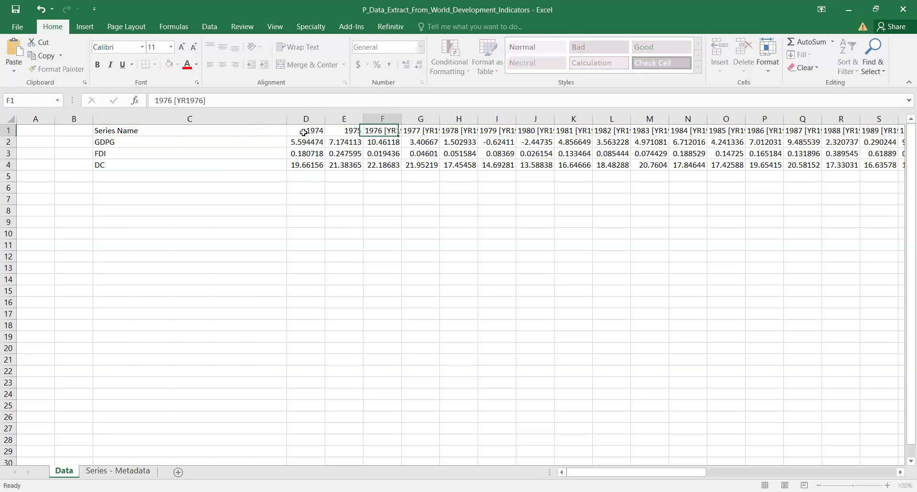
text(1)
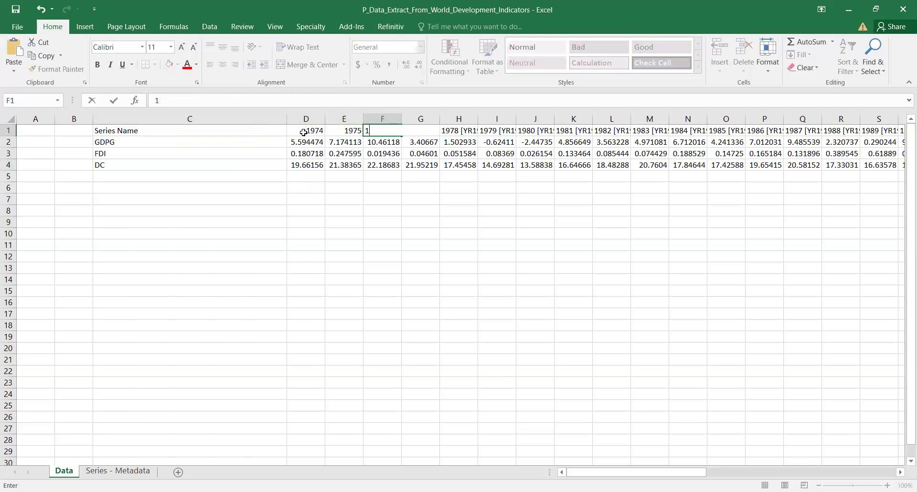
text(976)
drag(305, 132, 839, 141)
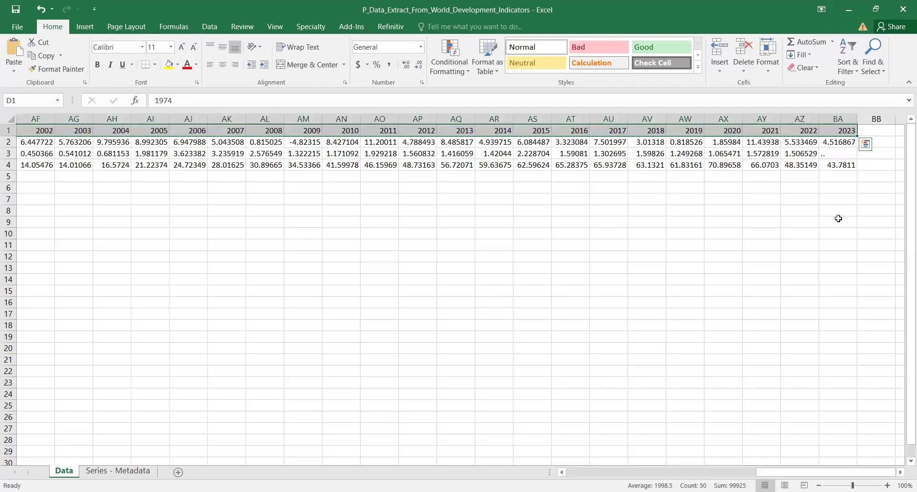
drag(814, 473, 583, 444)
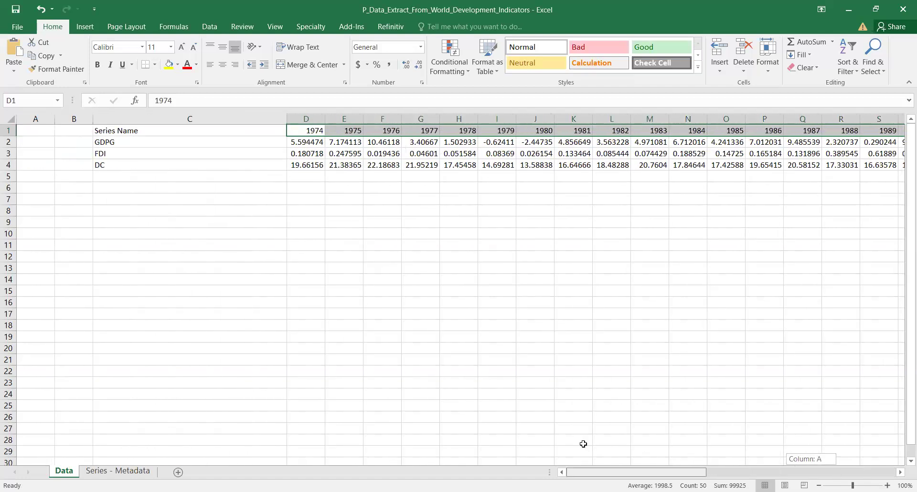
- Copy the whole labelled table, from the Series Name header in C1 to the end of the 2023 column
click(215, 132)
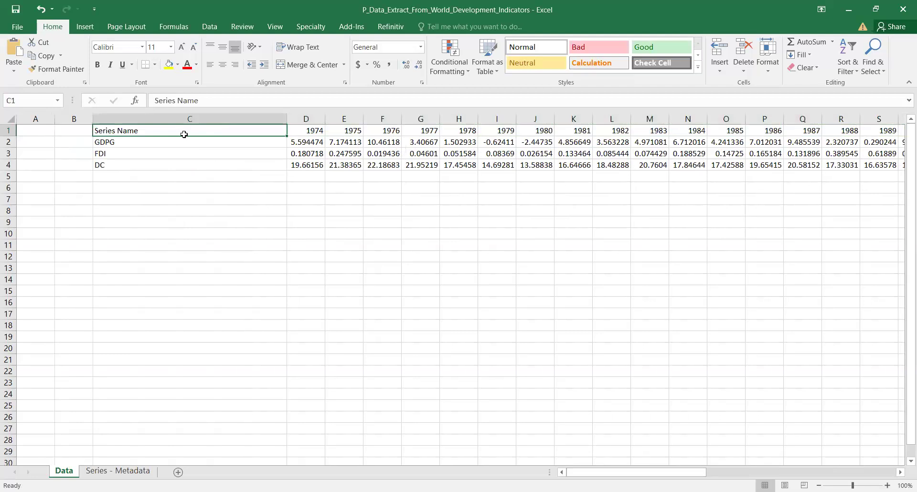
key(shift+Down)
key(shift+Down)
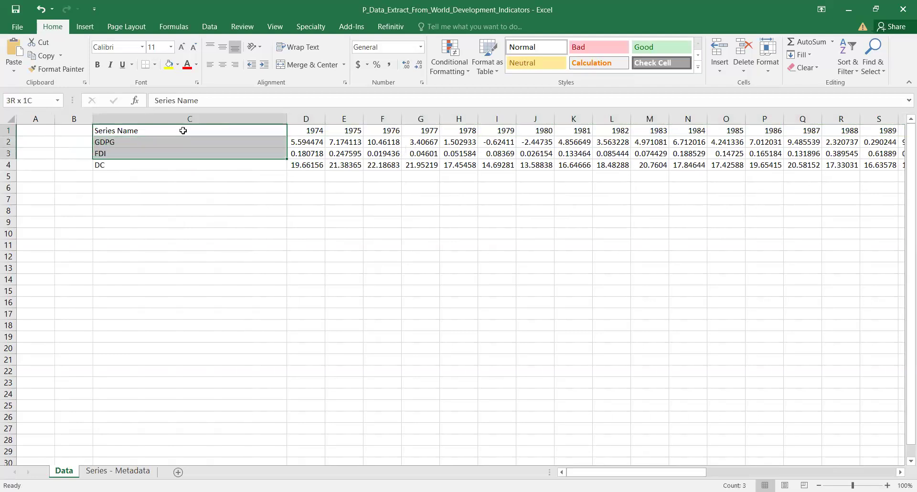
key(shift+Down)
key(ctrl+shift+Right)
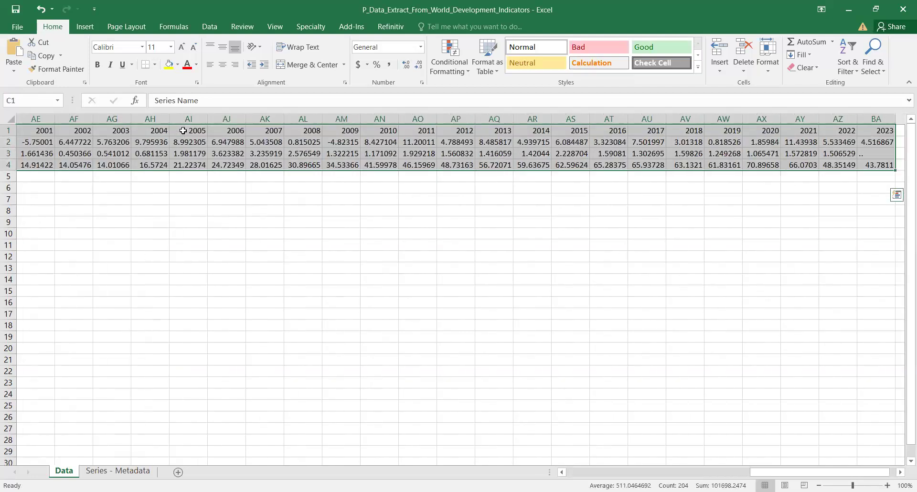
key(ctrl+c)
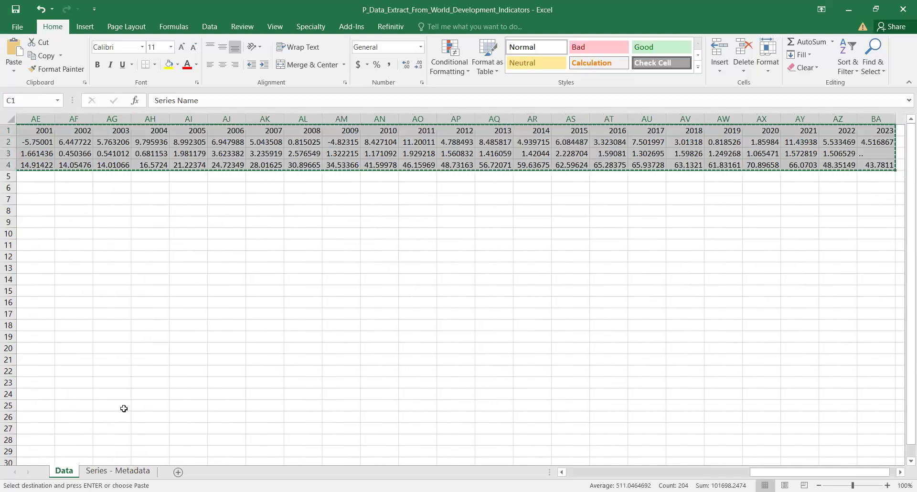
- Add a new sheet, paste the copied table transposed at A1, and widen column A to fit its contents
click(178, 472)
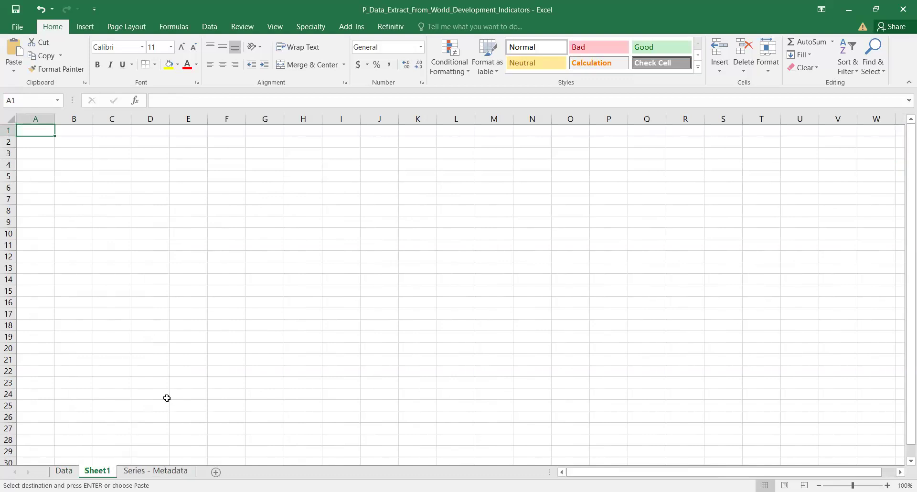
right_click(41, 133)
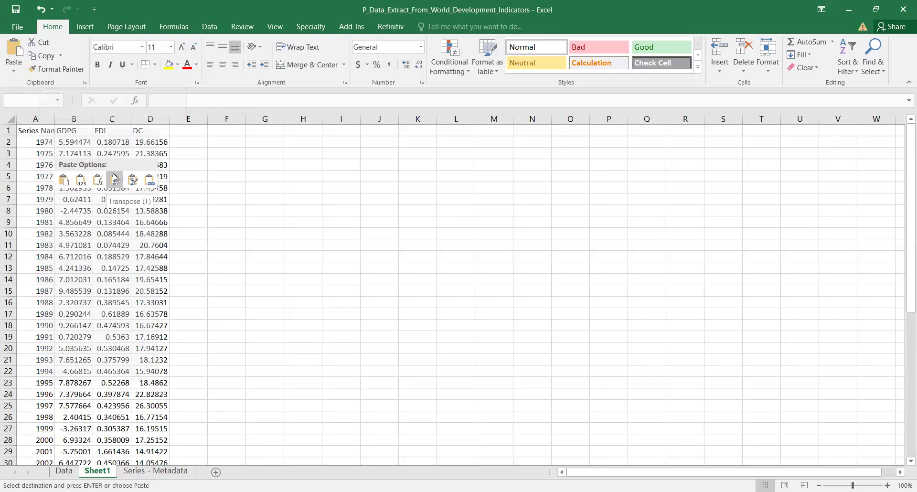
click(115, 178)
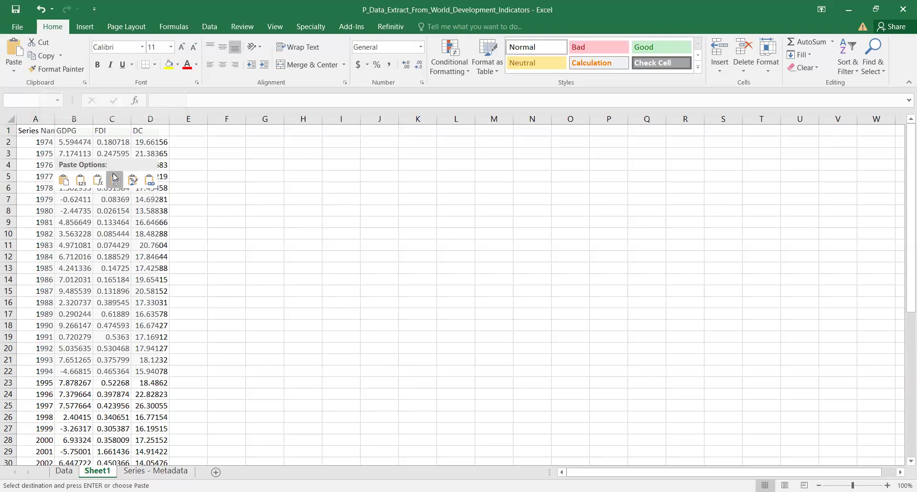
double_click(54, 122)
scroll(121, 203, down, 6)
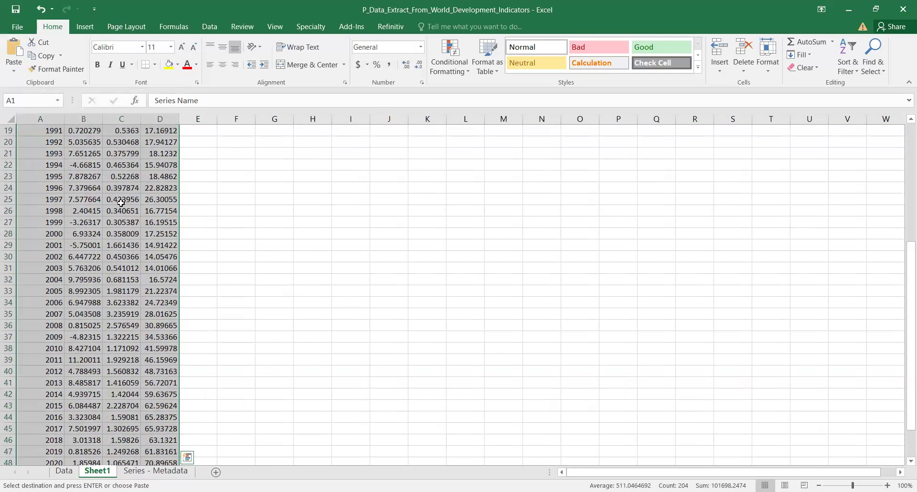
scroll(125, 189, up, 6)
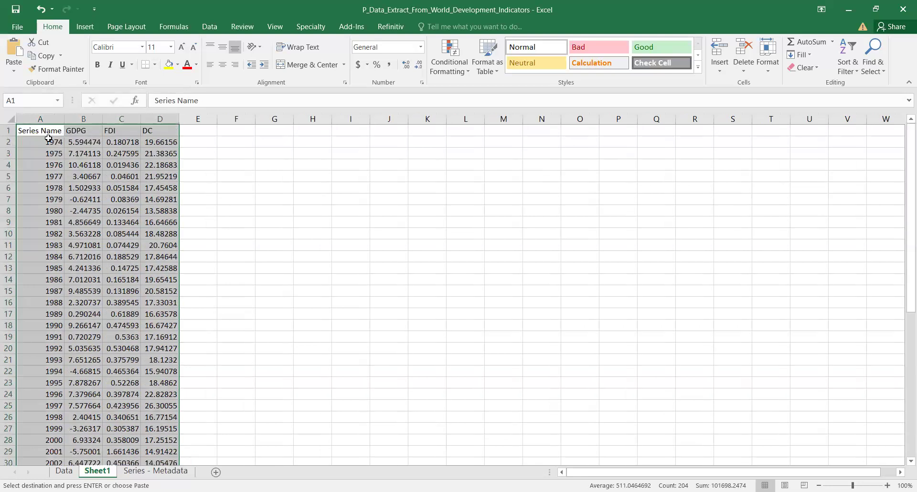
- Rename the header in A1 as Years and fit column A to its contents
click(51, 127)
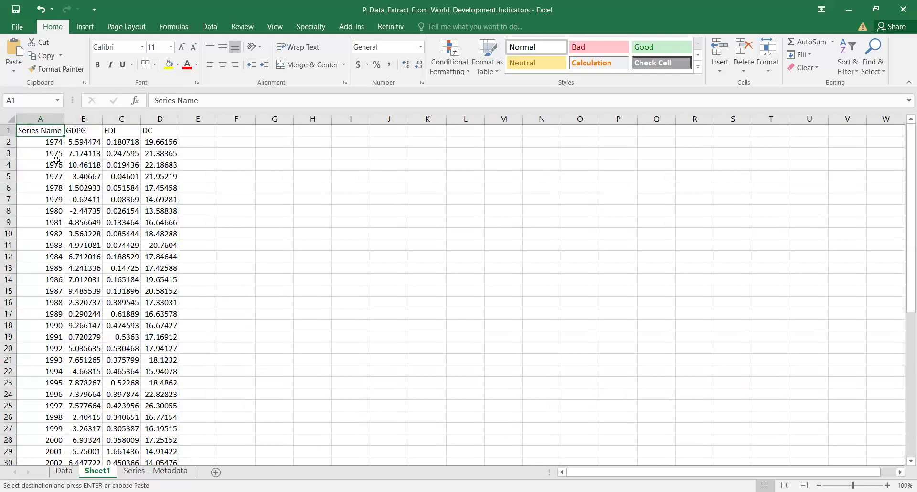
text(Years)
click(144, 173)
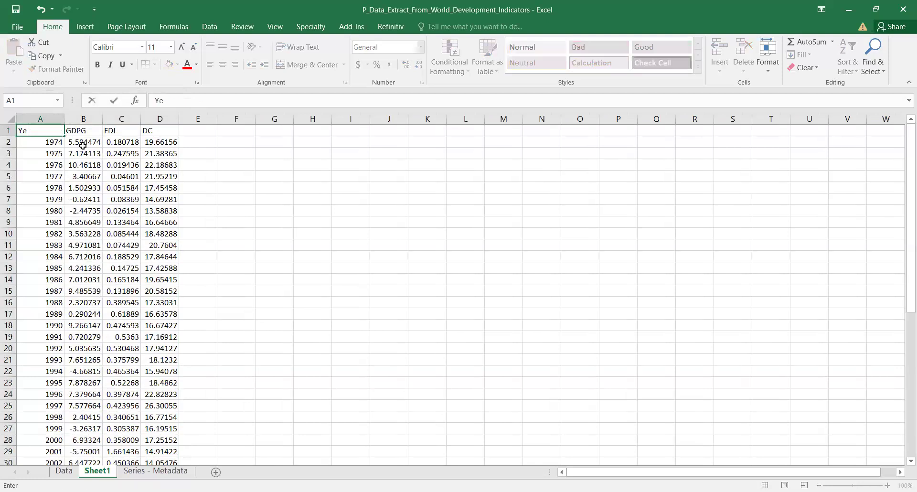
double_click(63, 121)
- Examine the transposed data down to the last row, checking the range of years in column A
scroll(115, 155, down, 1)
scroll(115, 154, down, 11)
click(29, 324)
drag(31, 313, 25, 143)
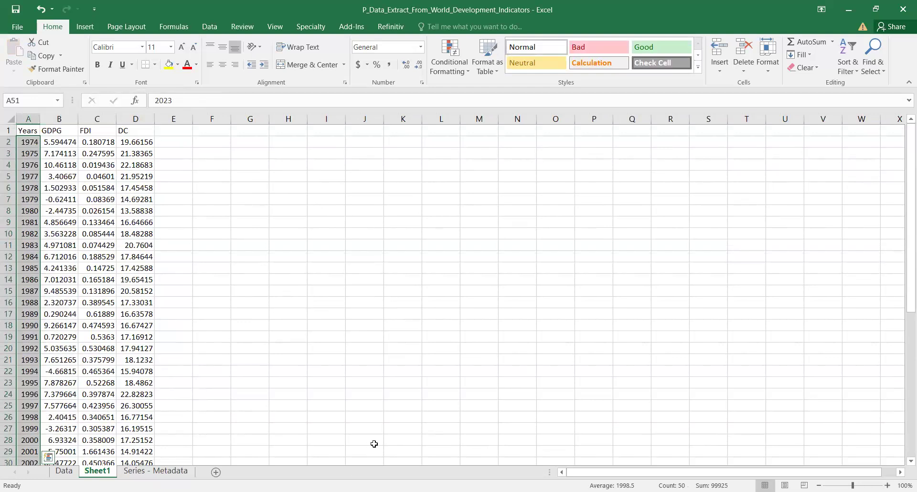
scroll(115, 244, down, 7)
scroll(153, 235, up, 7)
click(190, 174)
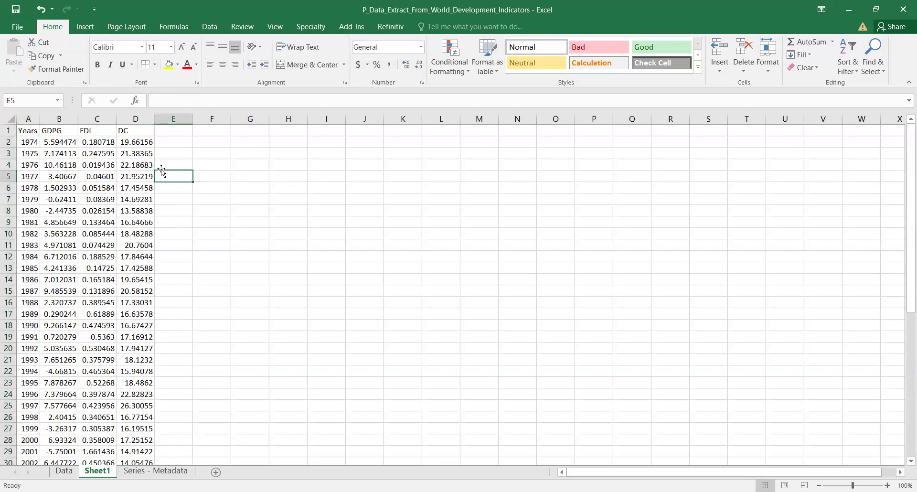
- Save the workbook in the Downloads folder under the name finalized data
click(16, 30)
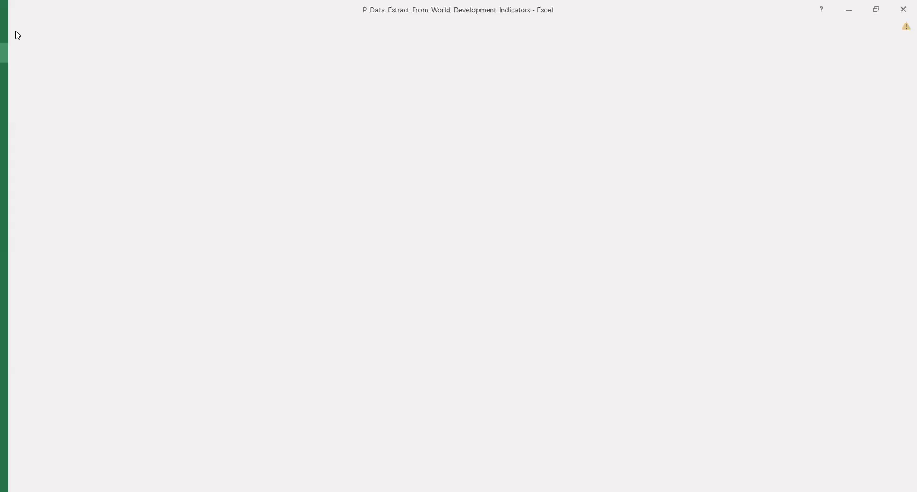
click(35, 133)
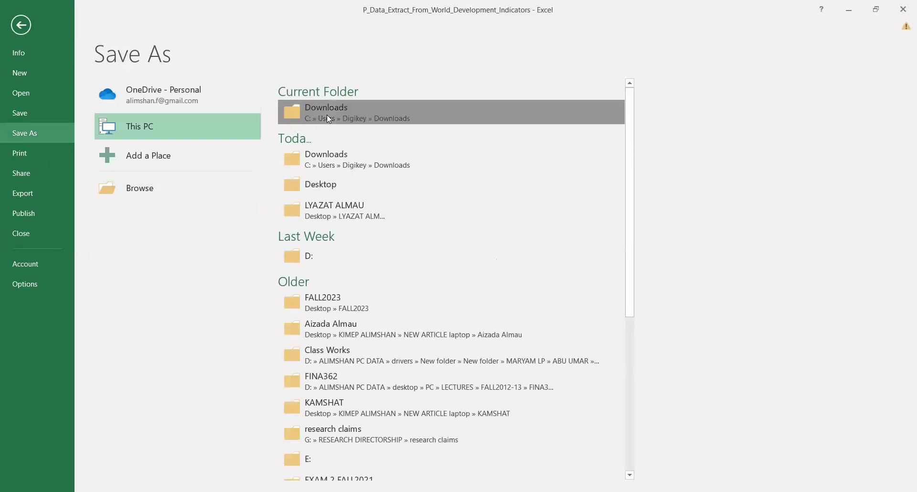
click(310, 112)
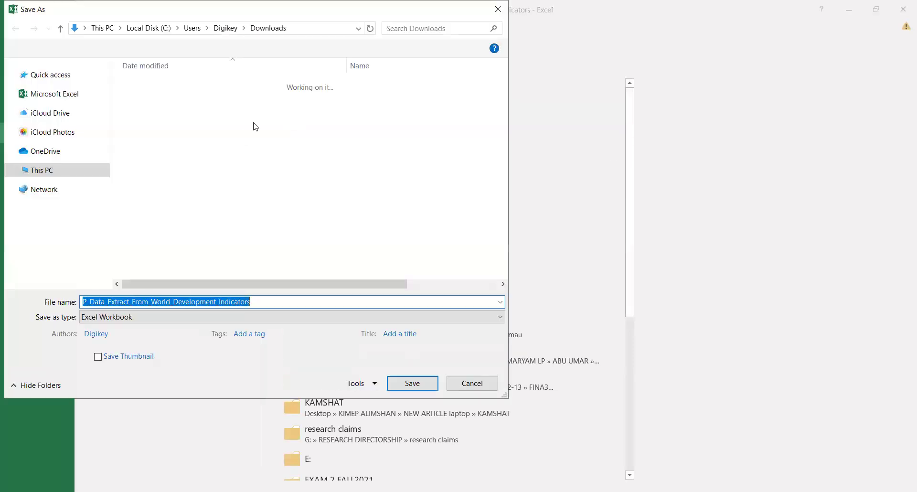
double_click(124, 302)
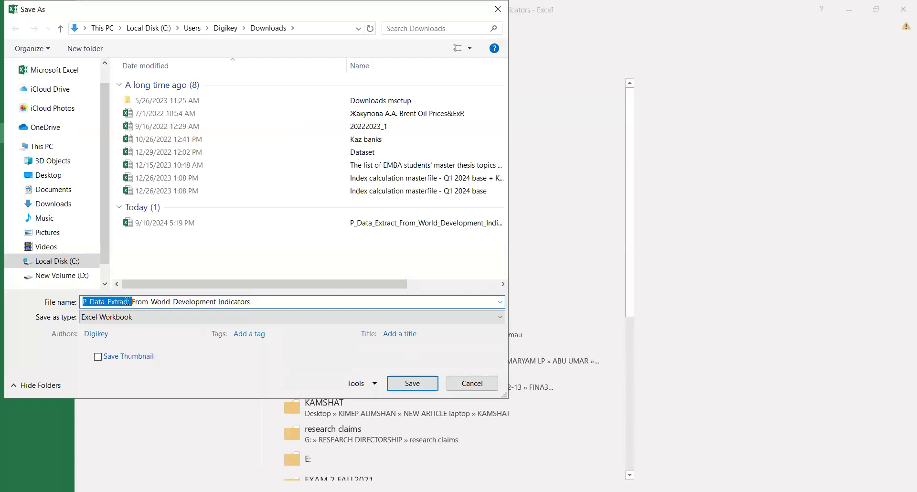
key(ctrl+a)
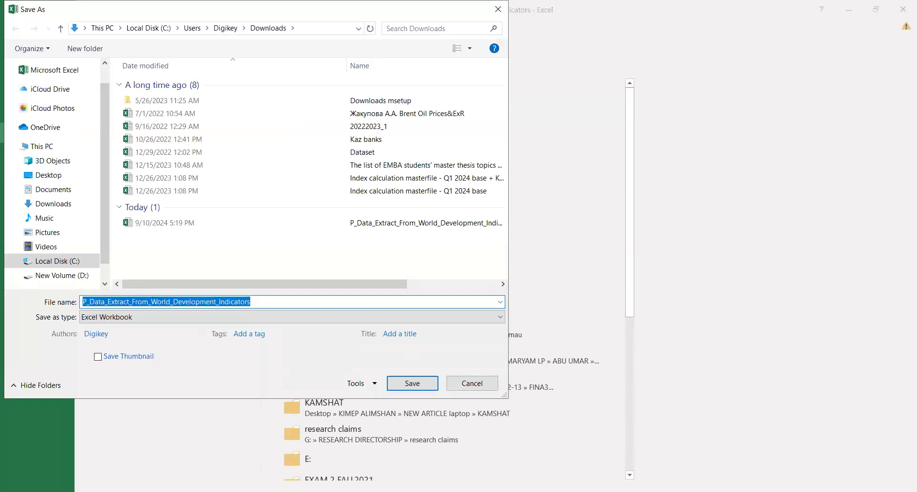
text(finalized fa)
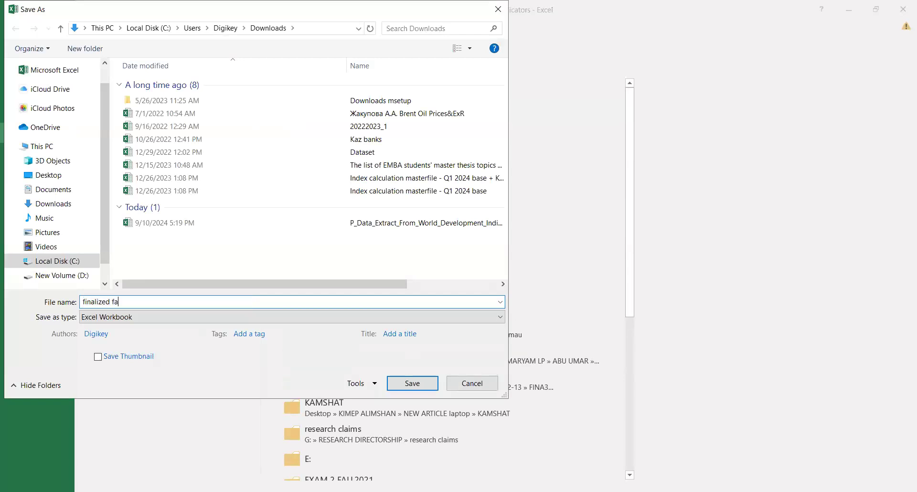
key(BackSpace)
key(BackSpace)
key(BackSpace)
text(d)
key(BackSpace)
text(data)
click(423, 387)
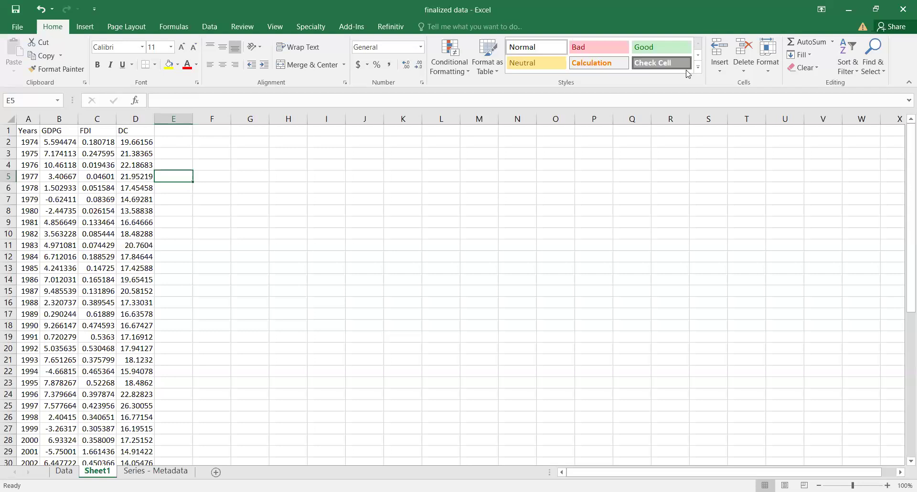
- Switch to the World Bank DataBank page in the browser and add Kazakhstan to the country selection
click(849, 14)
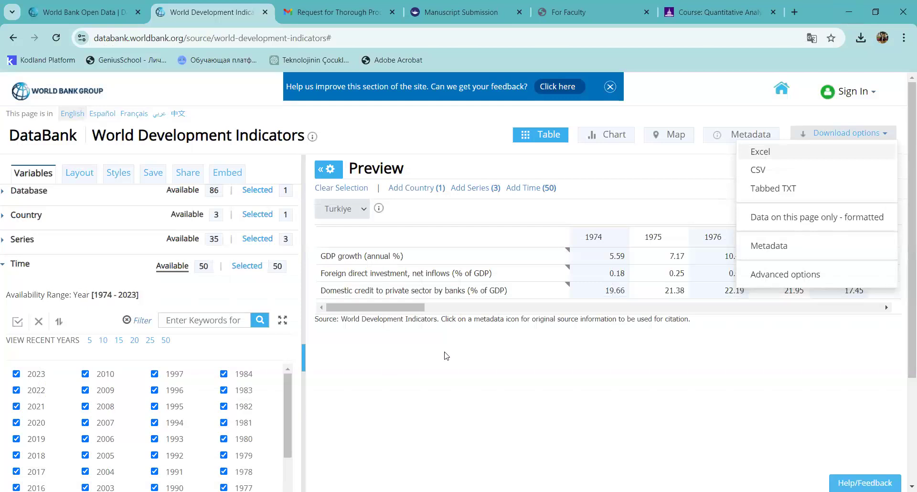
click(29, 244)
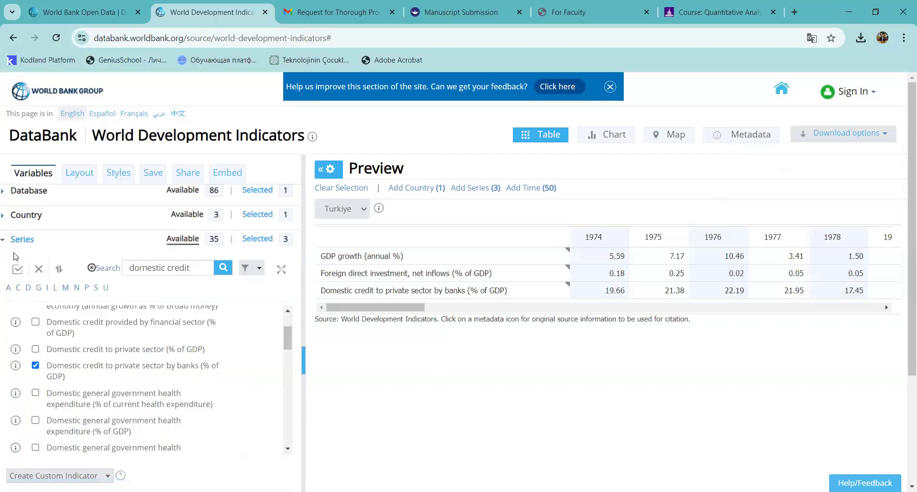
click(18, 216)
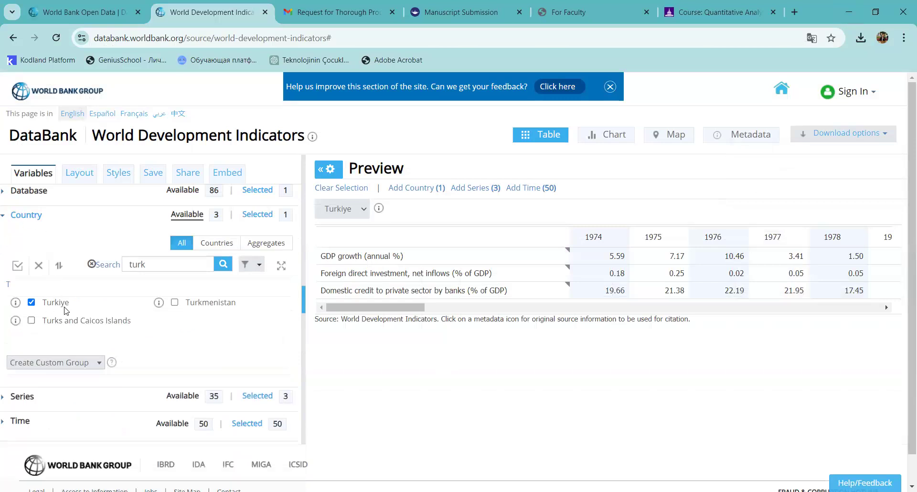
double_click(146, 265)
text(kazak)
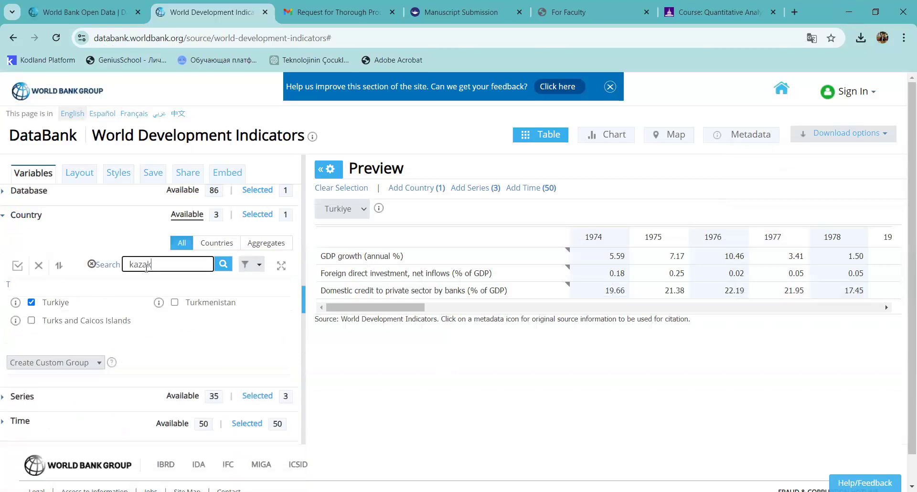
click(31, 302)
double_click(137, 263)
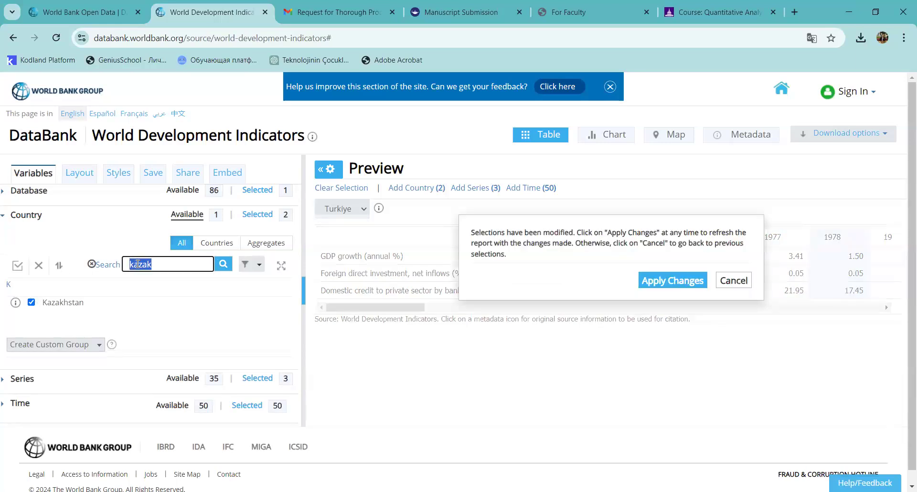
text(k)
key(BackSpace)
text(ta)
key(BackSpace)
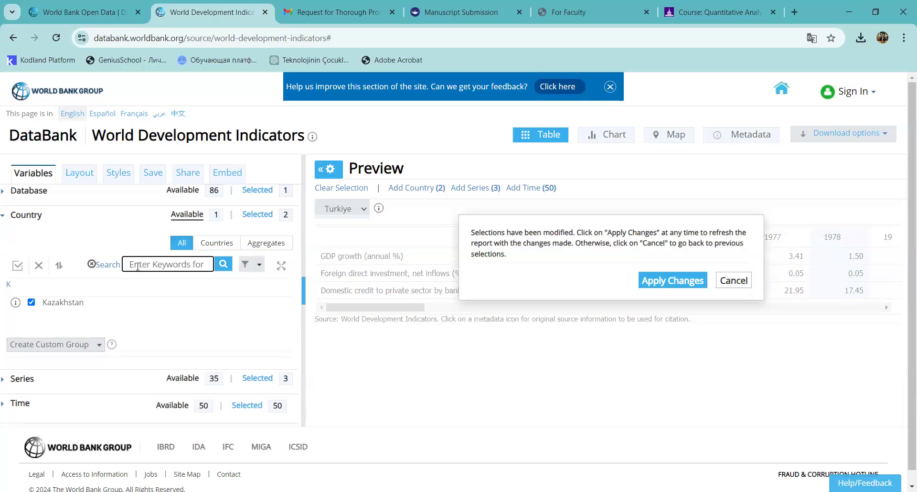
click(32, 302)
click(149, 261)
text(kaa)
click(31, 303)
- Search for and add Tajikistan and the Kyrgyz Republic to the country selection
double_click(144, 264)
text(taj)
click(31, 302)
double_click(126, 265)
text(k)
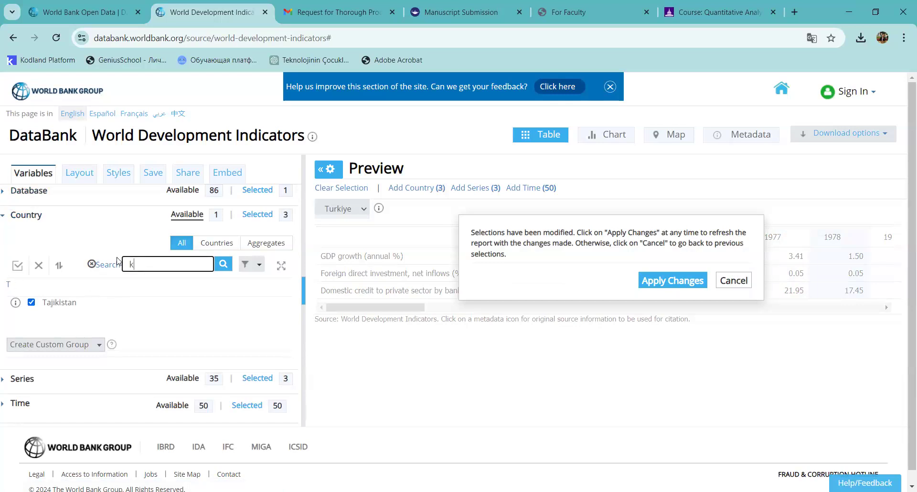
text(yrg)
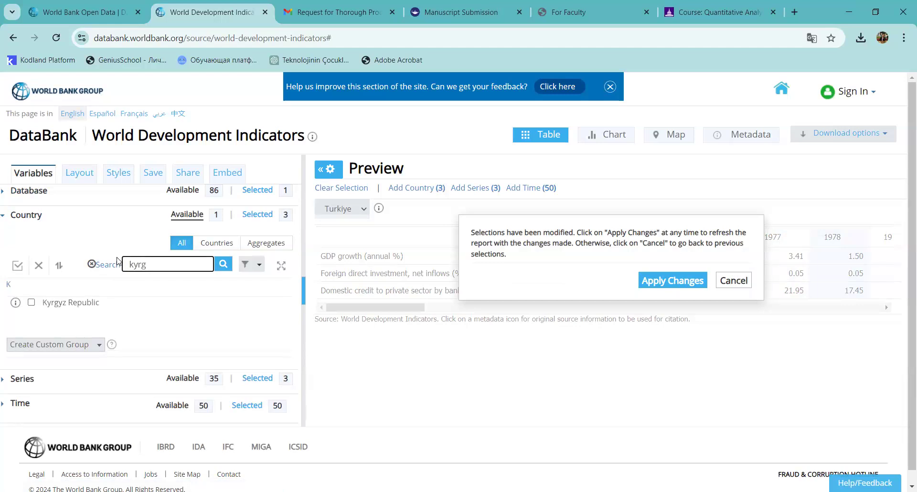
click(31, 302)
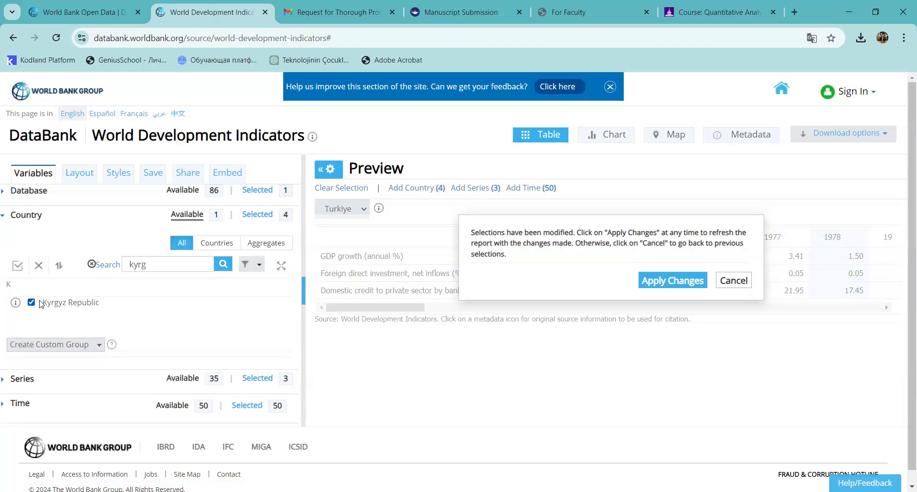
- Search the countries for "turk" and remove Turkiye from the country selection
double_click(134, 264)
key(BackSpace)
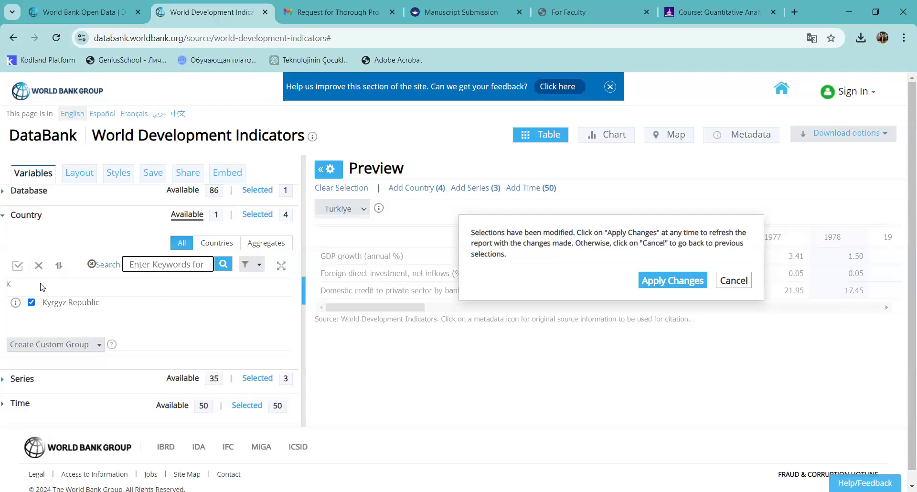
click(91, 264)
click(168, 265)
text(turk)
key(Return)
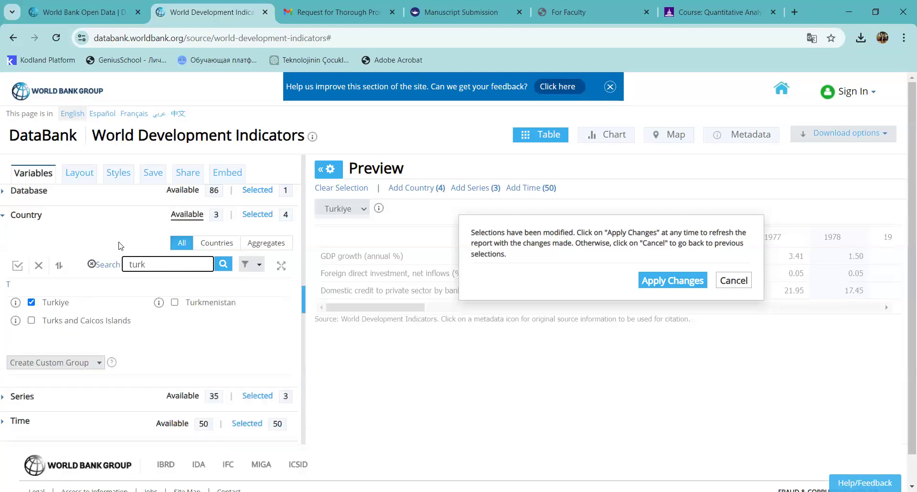
click(32, 303)
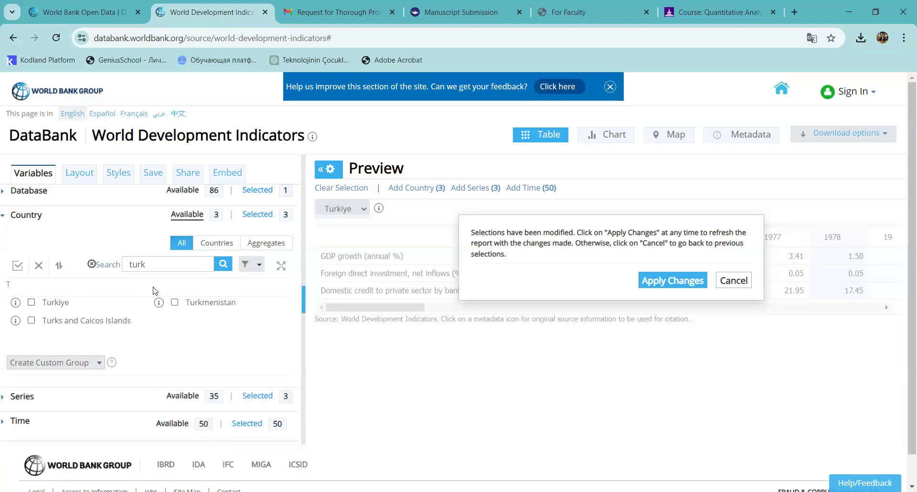
- Limit the time selection to the most recent 25 years and apply the changed selections to the report
click(23, 397)
scroll(174, 332, down, 1)
scroll(350, 348, down, 1)
scroll(329, 348, down, 3)
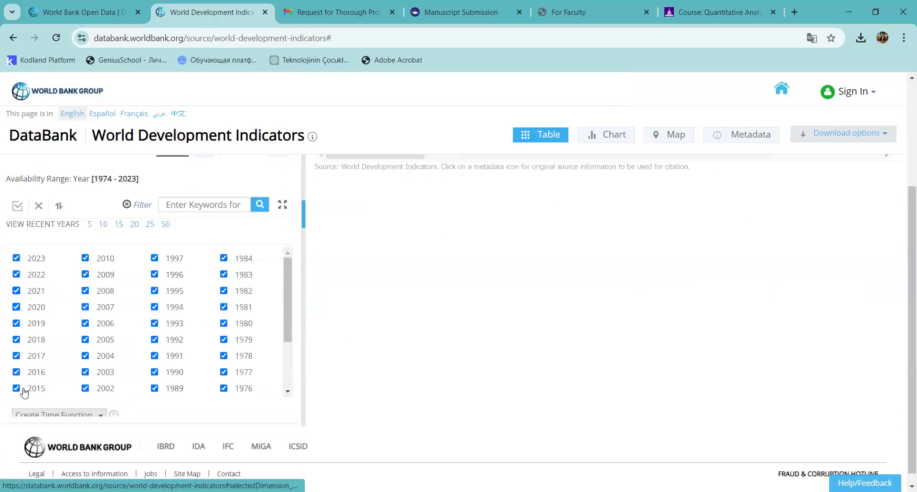
scroll(147, 203, down, 1)
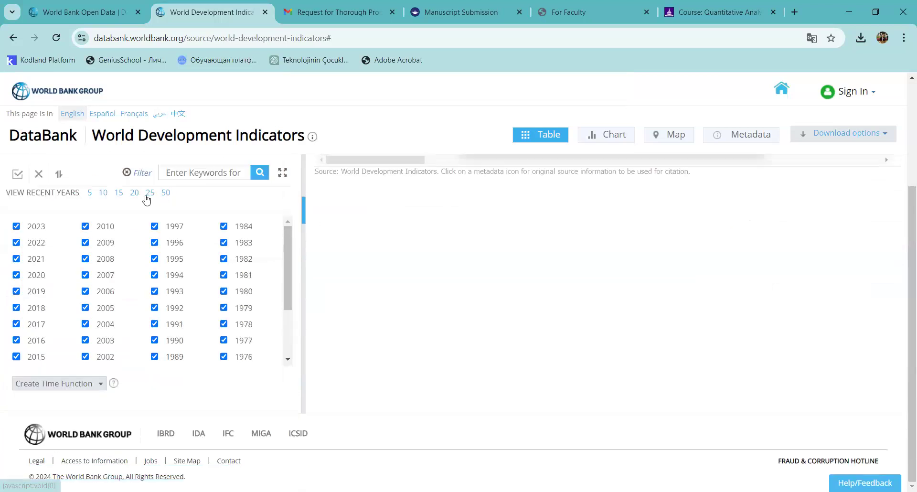
click(149, 193)
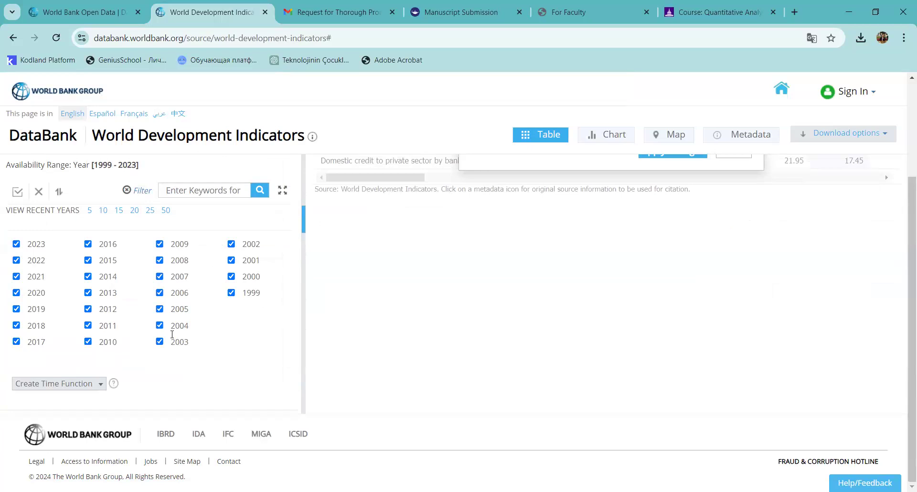
scroll(747, 256, up, 3)
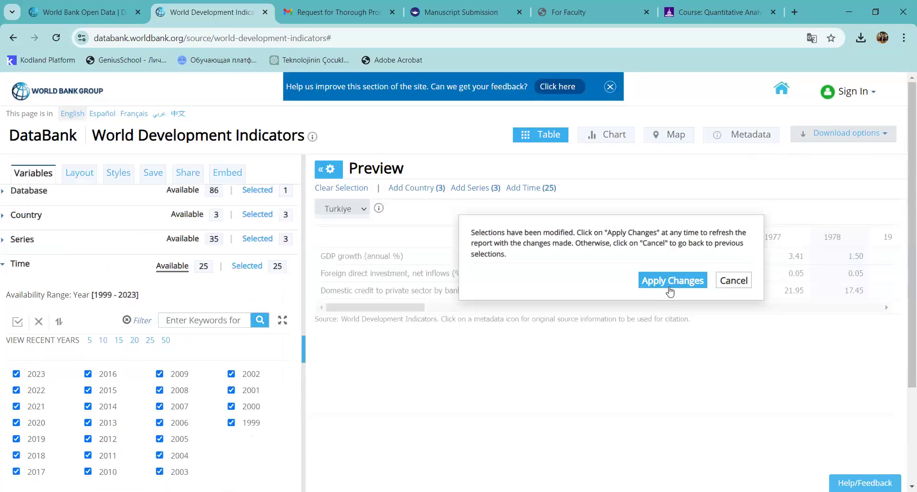
click(670, 285)
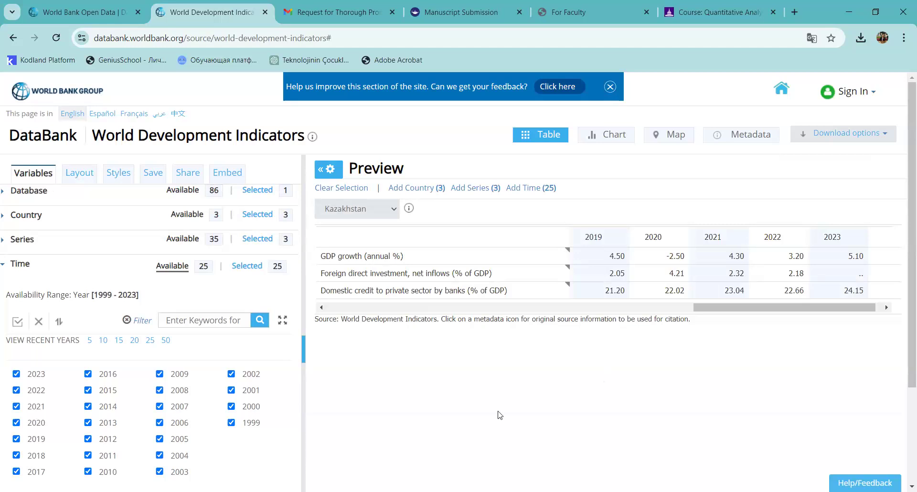
- Download the report in Excel format and open the downloaded workbook
click(837, 139)
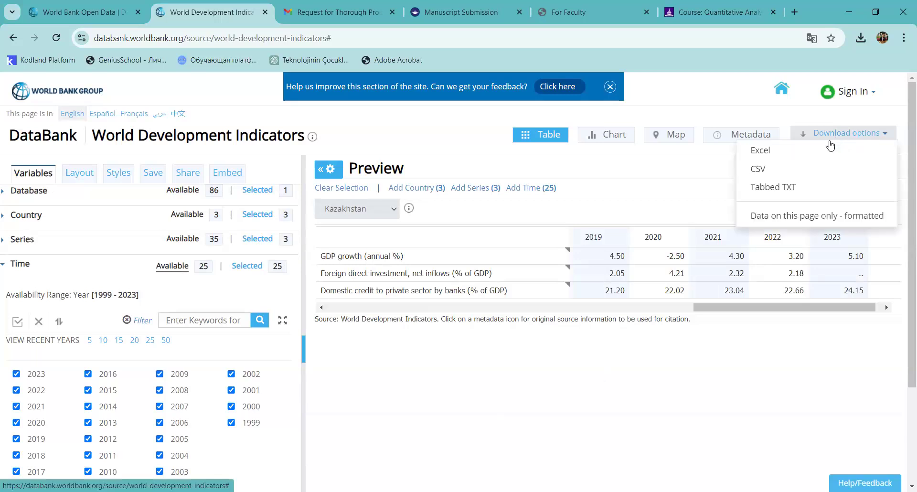
click(766, 156)
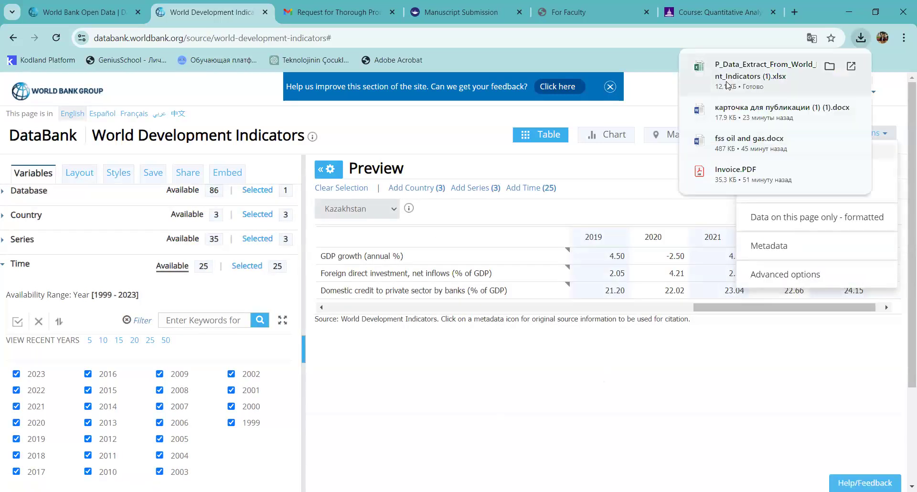
click(727, 85)
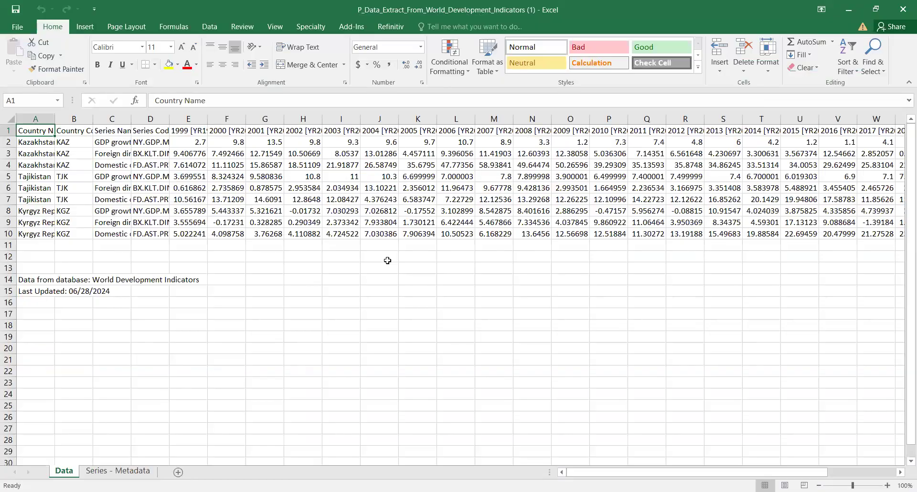
- Delete the database source and last-updated notes below the data table
drag(34, 269, 258, 306)
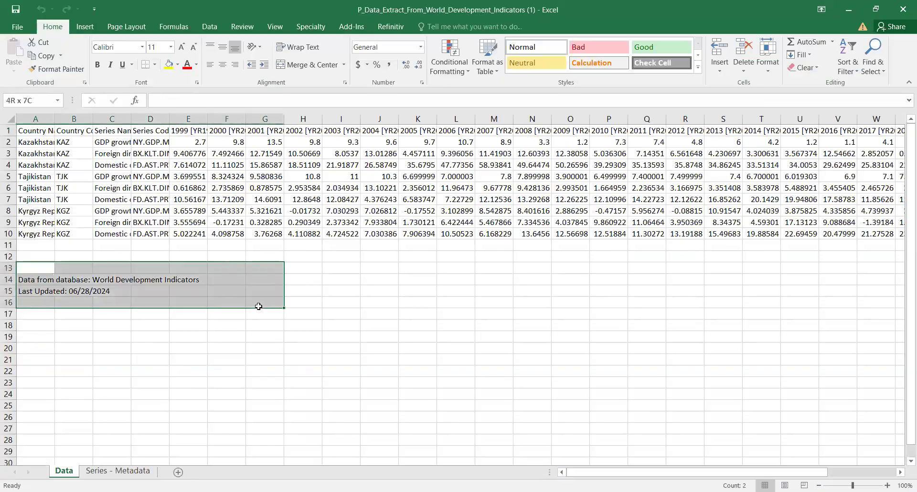
key(Delete)
click(413, 278)
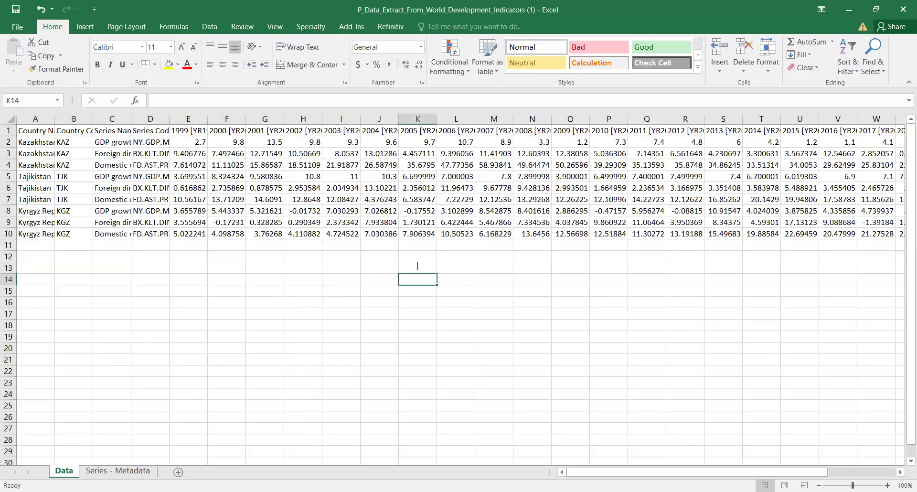
click(148, 292)
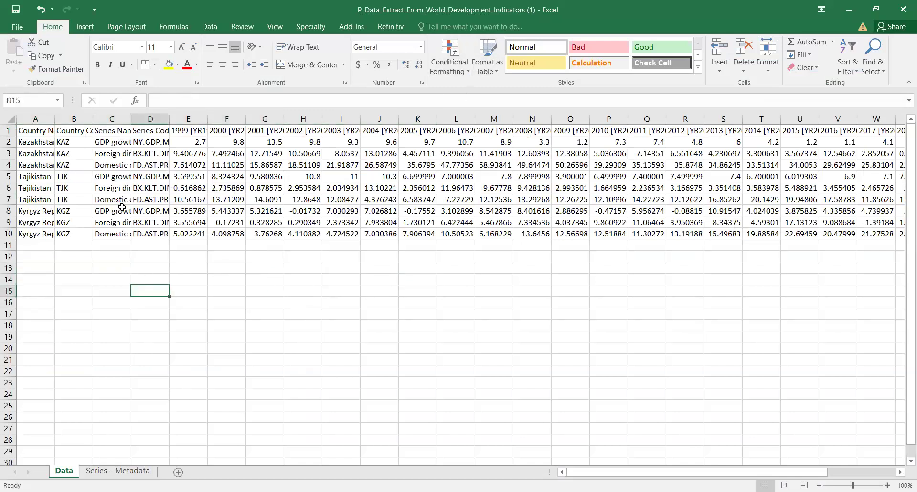
- Delete the Country Name and Series Code columns, and fit the Series Name column to its contents
drag(72, 143, 88, 235)
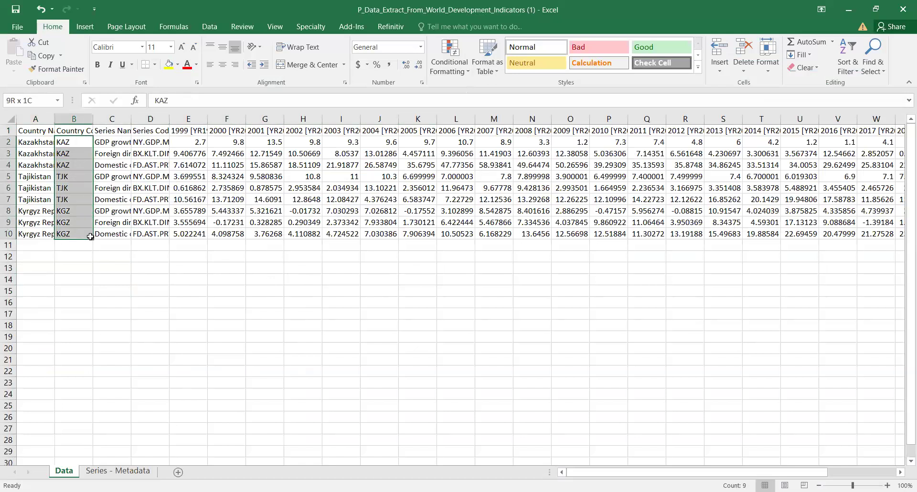
click(37, 120)
right_click(41, 120)
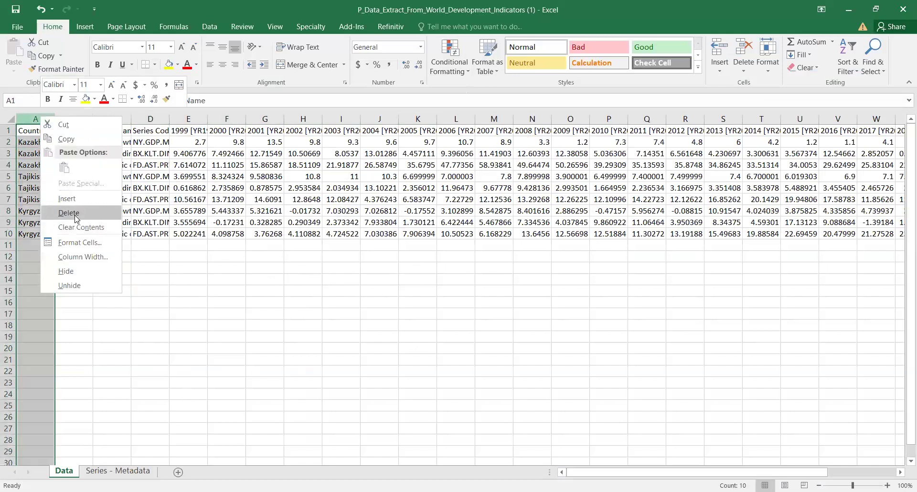
click(76, 216)
click(74, 118)
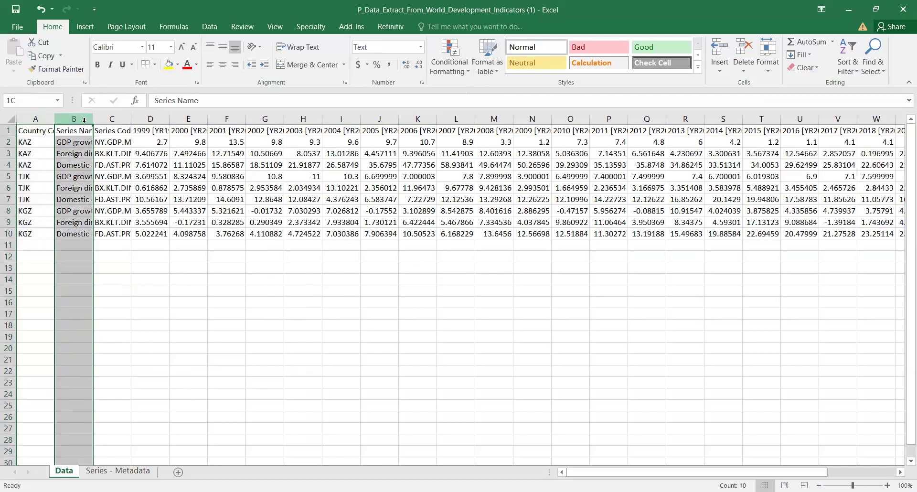
click(115, 119)
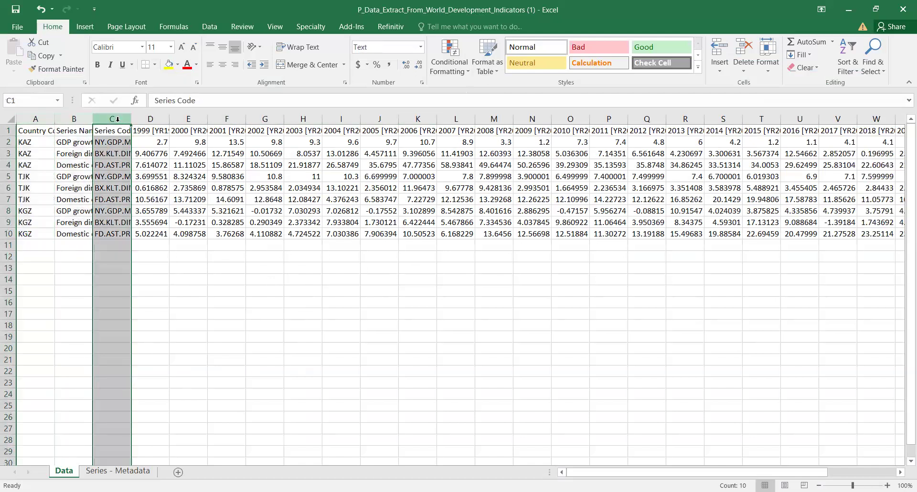
right_click(117, 122)
click(147, 219)
click(137, 270)
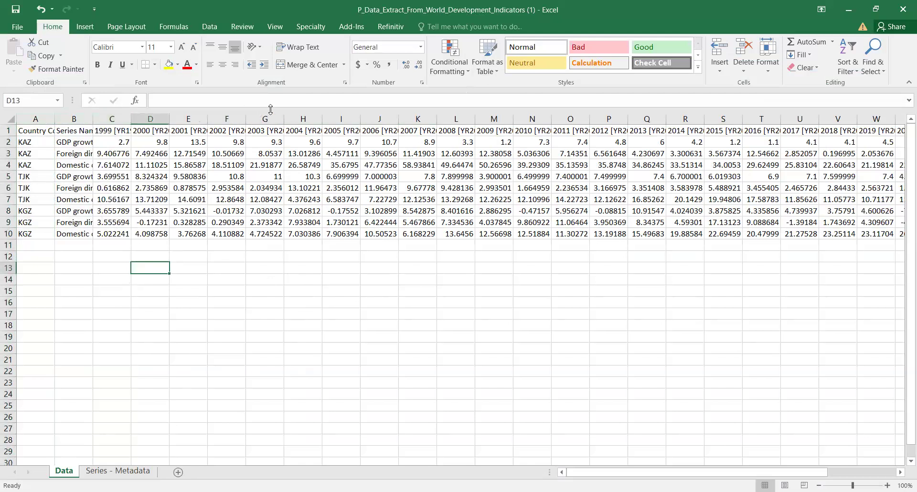
double_click(89, 122)
- Replace the first three year headings, starting in C1, with the plain numbers 1999, 2000 and 2001
click(264, 132)
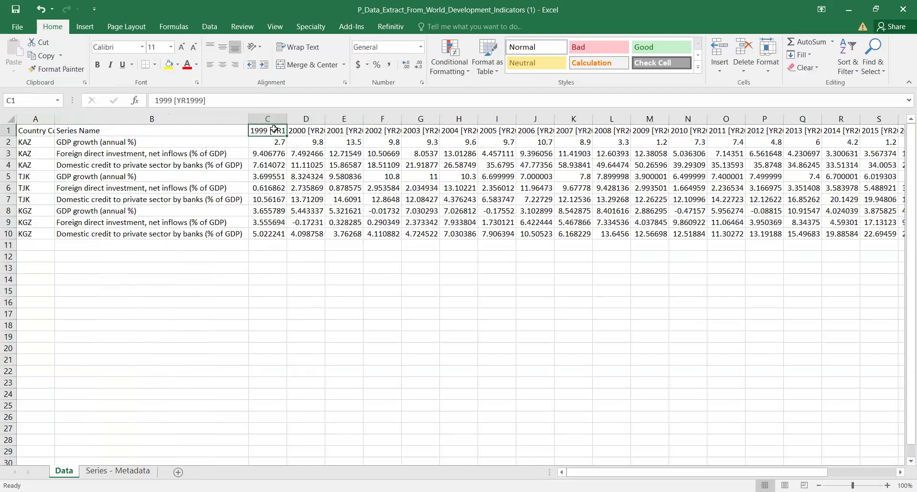
text(1)
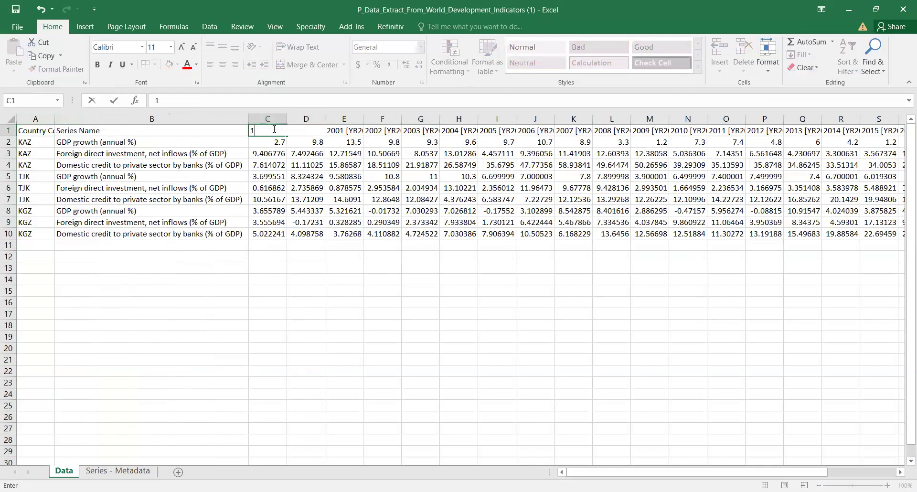
text(999)
key(Tab)
text(2)
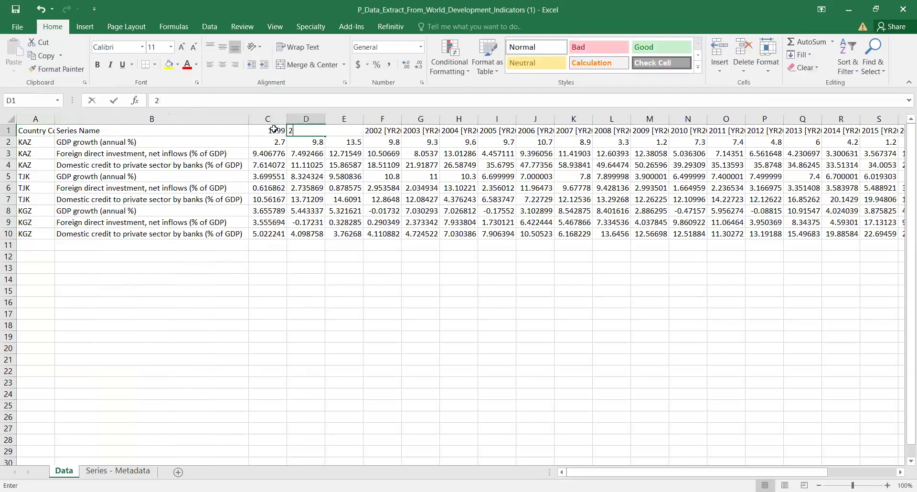
text(000)
key(Tab)
text(20)
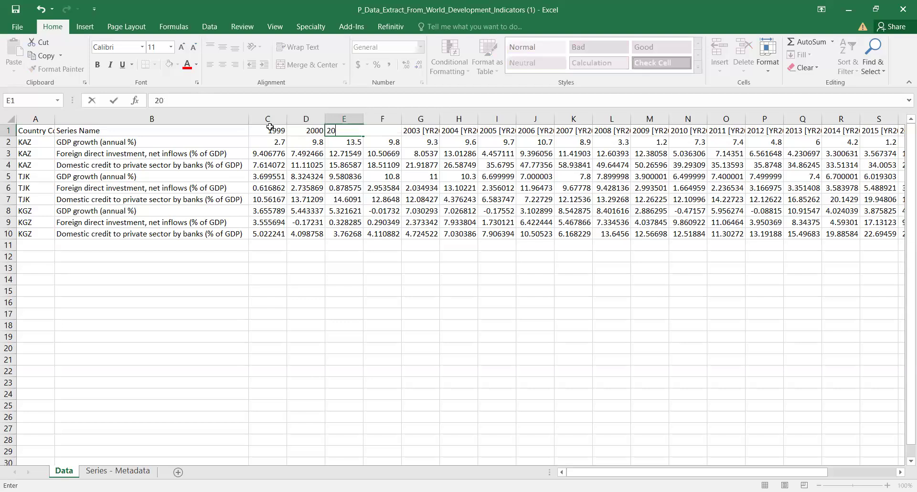
text(01)
- Extend the plain year series from C1:E1 across the remaining year headings in row 1
drag(273, 129, 345, 134)
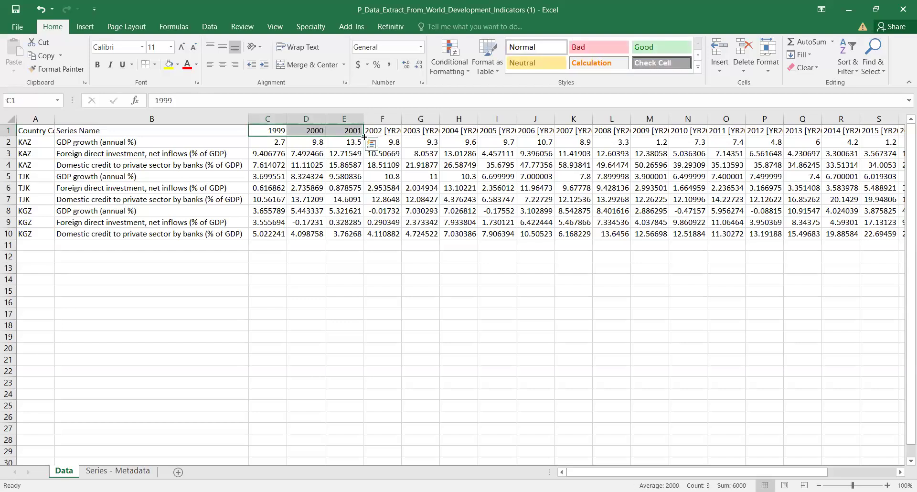
drag(906, 121, 840, 132)
drag(738, 475, 682, 474)
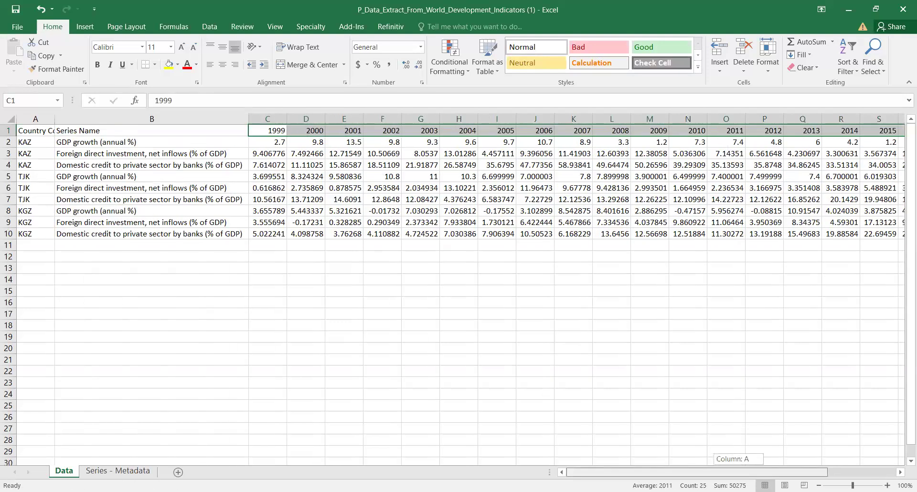
click(309, 298)
- Rename the three KAZ series in B2:B4 as GDPG, FDI and DC
click(115, 142)
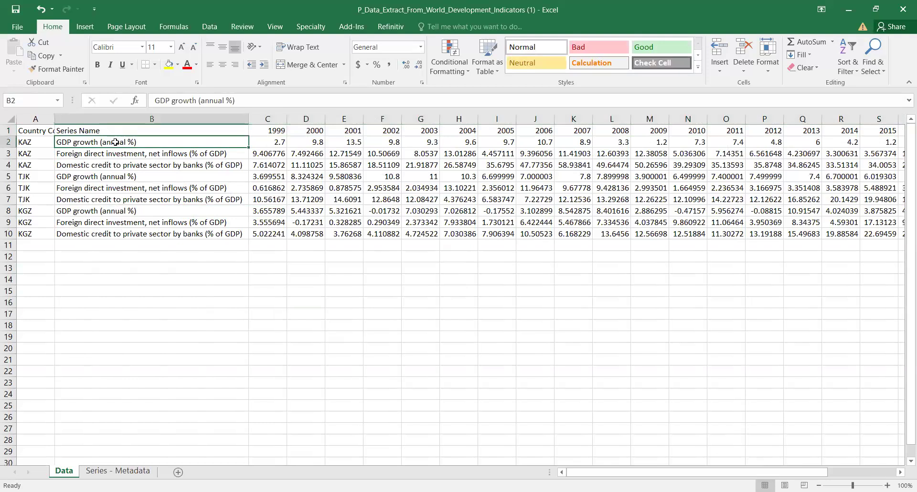
triple_click(115, 142)
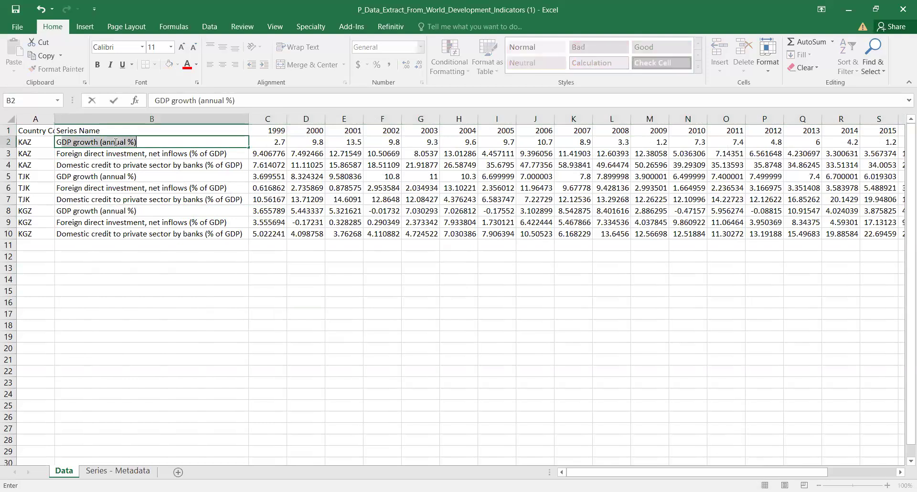
text(GDP)
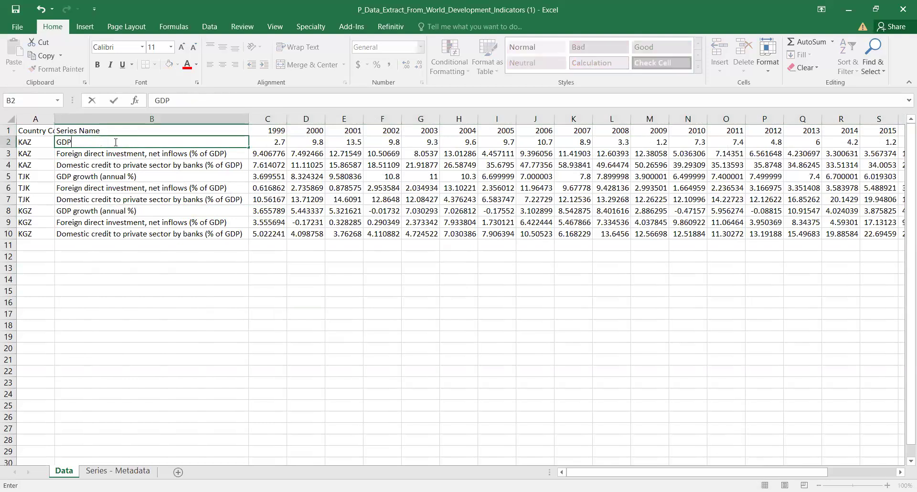
text(G)
key(Return)
key(F2)
key(shift+Home)
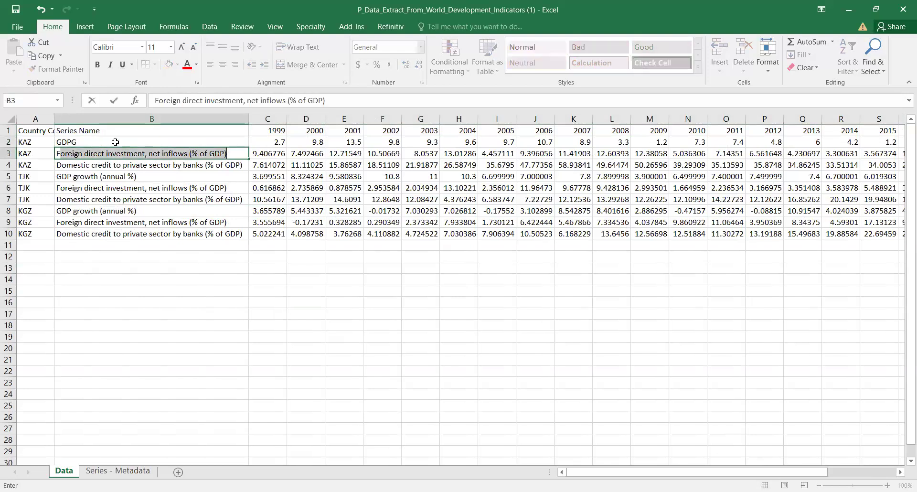
text(FDI)
key(Return)
key(F2)
key(shift+Home)
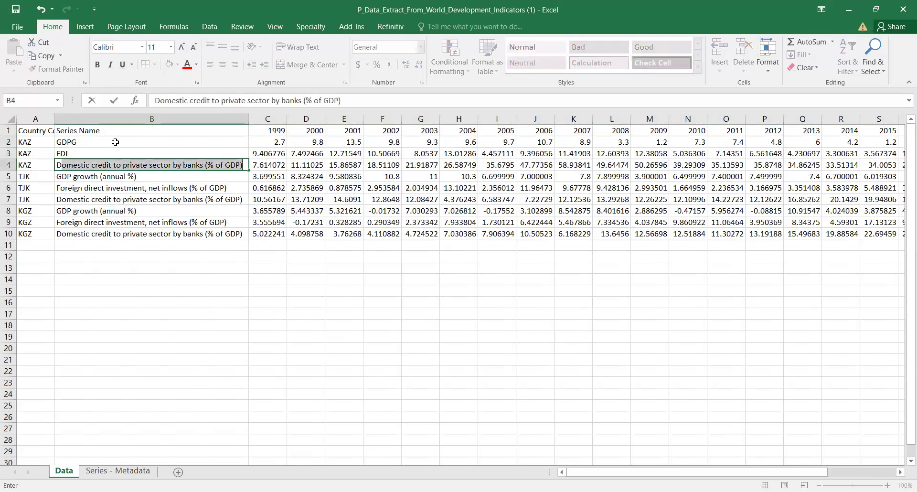
text(DC)
- Copy the three abbreviated series names to the TJK and KGZ rows, and fit the Country Code column to its contents
drag(115, 142, 110, 164)
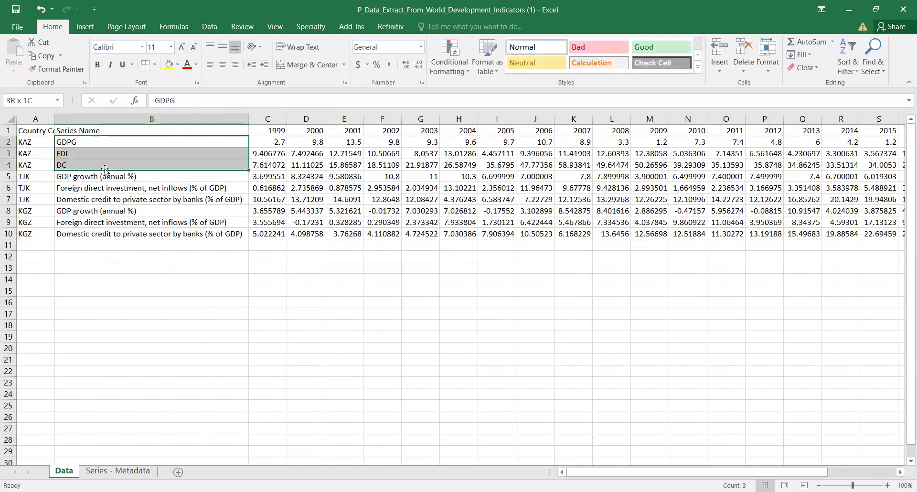
key(ctrl+c)
key(ctrl+q)
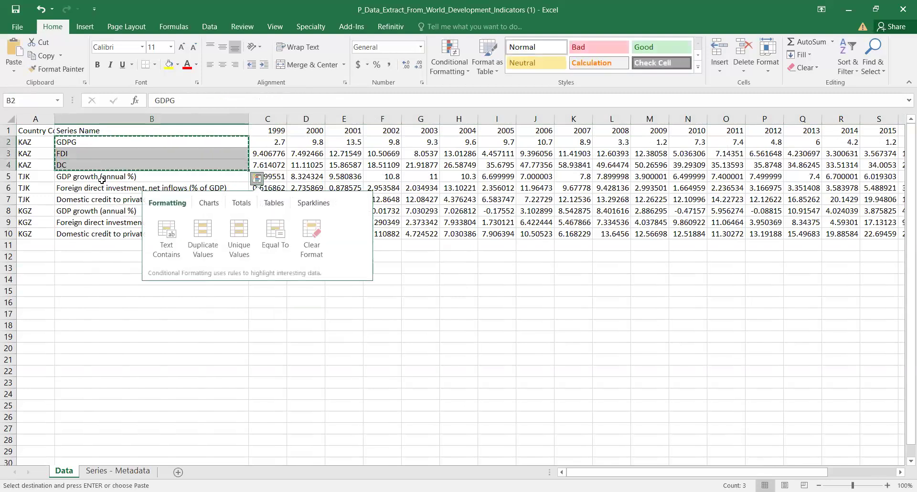
click(102, 178)
key(ctrl+v)
click(95, 212)
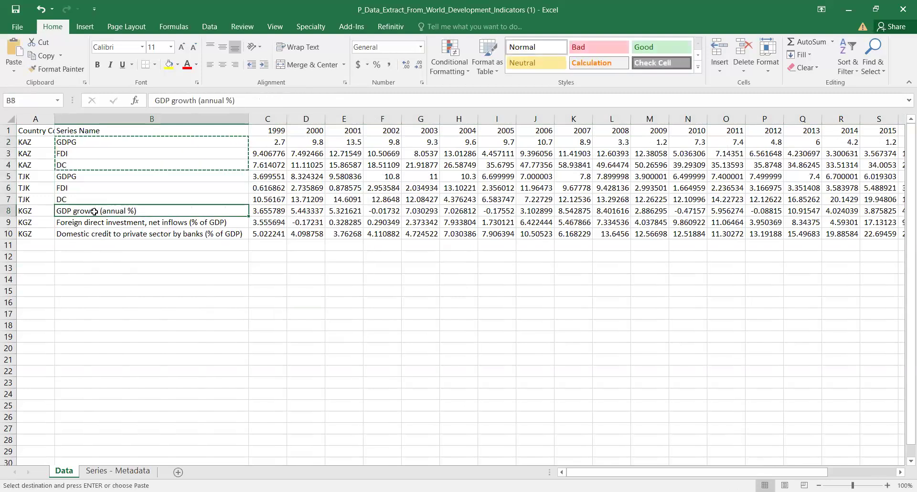
key(ctrl+v)
double_click(97, 275)
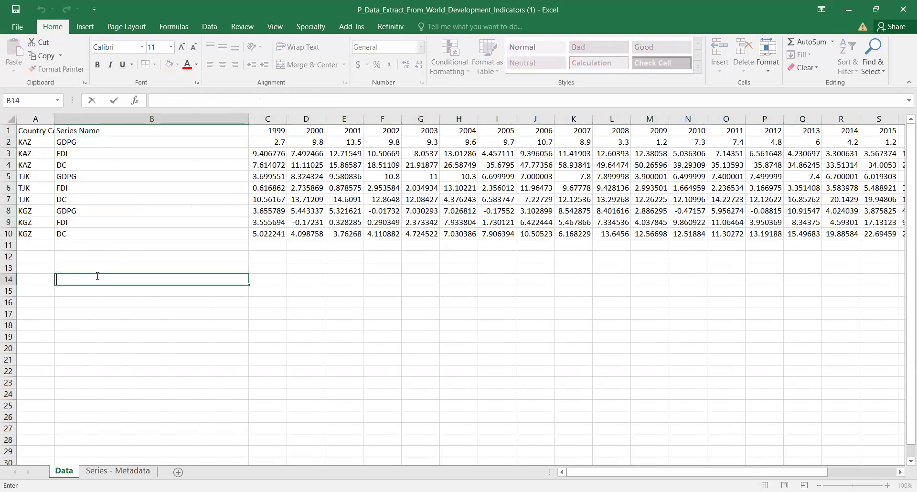
double_click(55, 119)
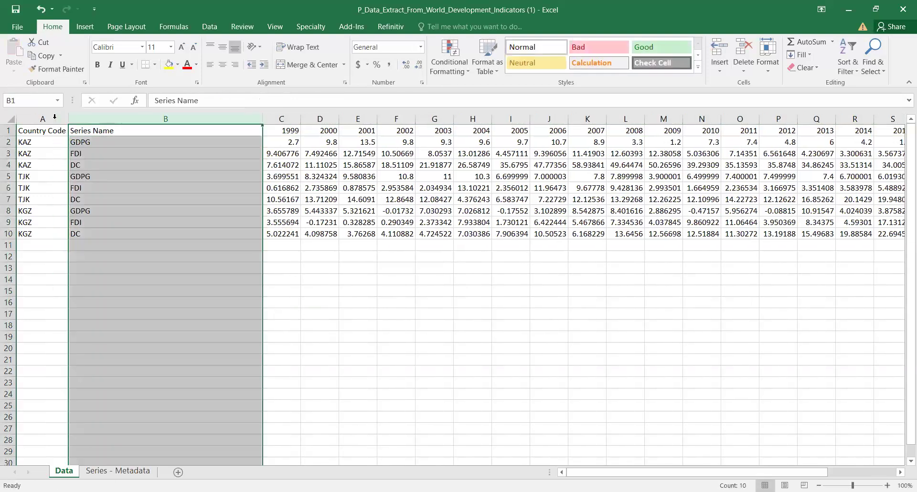
click(56, 120)
click(145, 246)
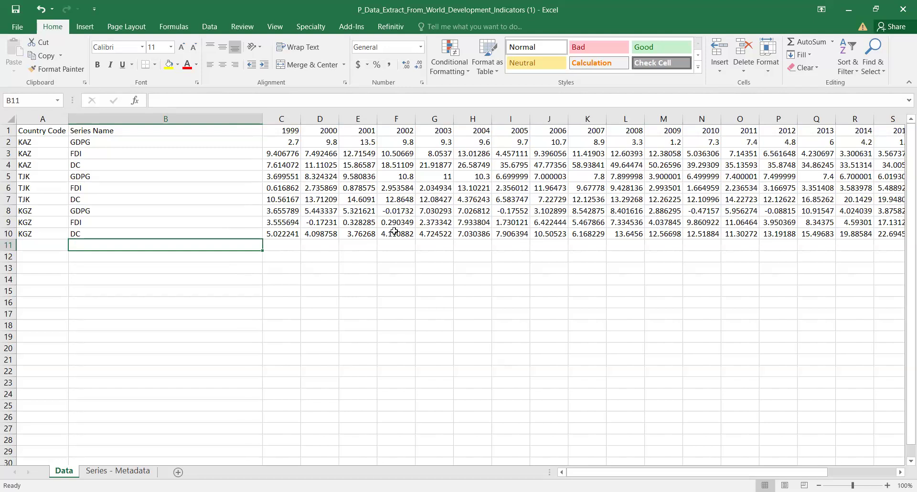
key(ctrl+a)
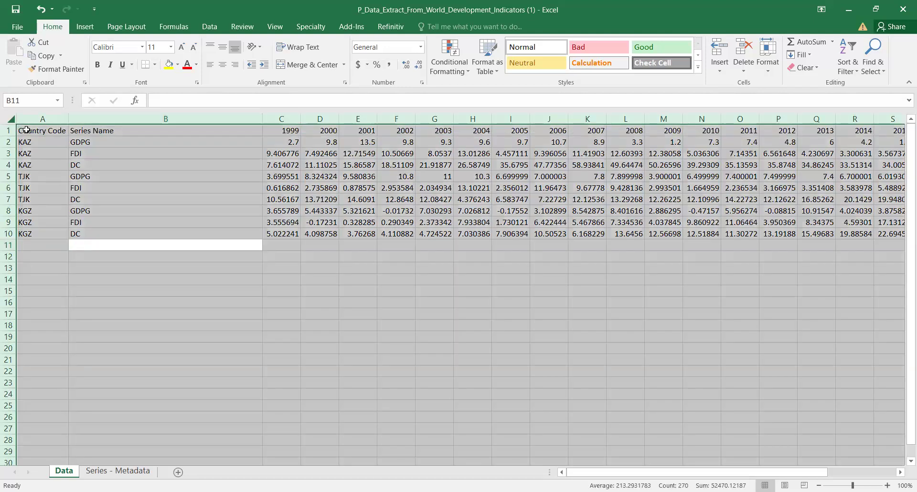
click(26, 130)
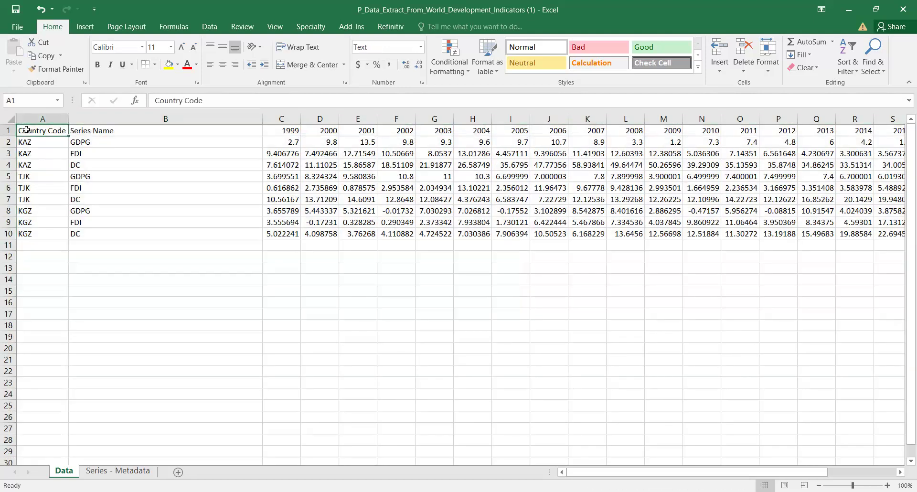
key(ctrl+shift+Down)
key(ctrl+q)
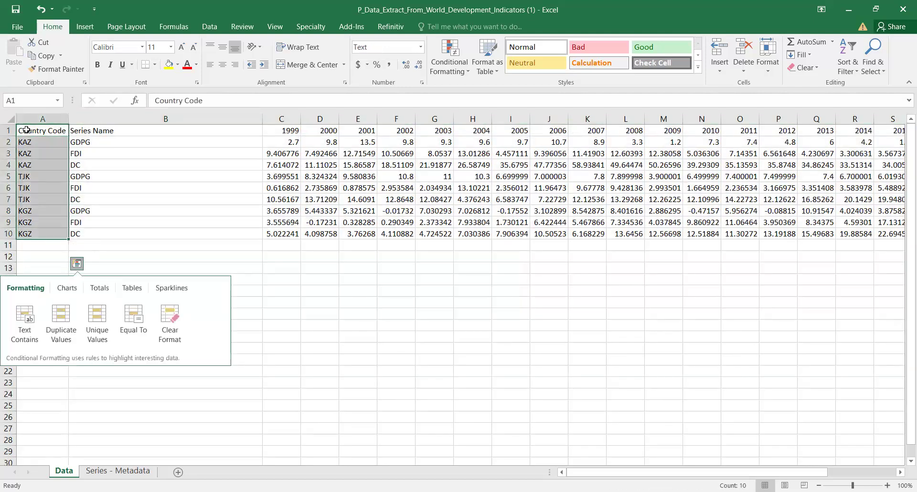
key(Right)
key(Right)
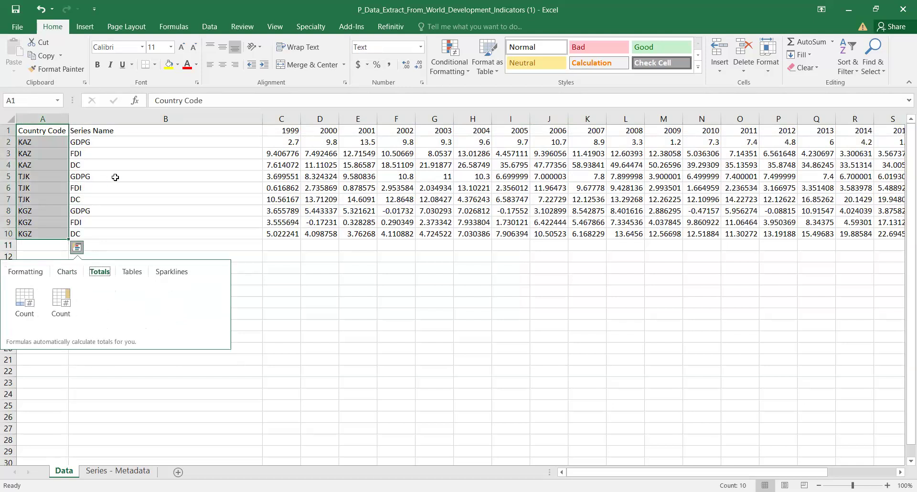
- Copy the entire data table A1:AA10 on the Data sheet
click(58, 128)
key(ctrl+Down)
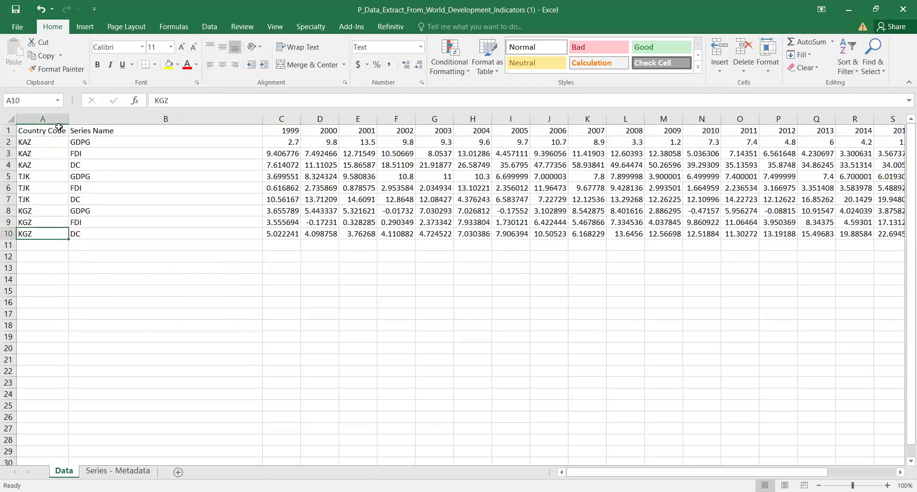
key(ctrl+shift+Up)
key(ctrl+shift+Right)
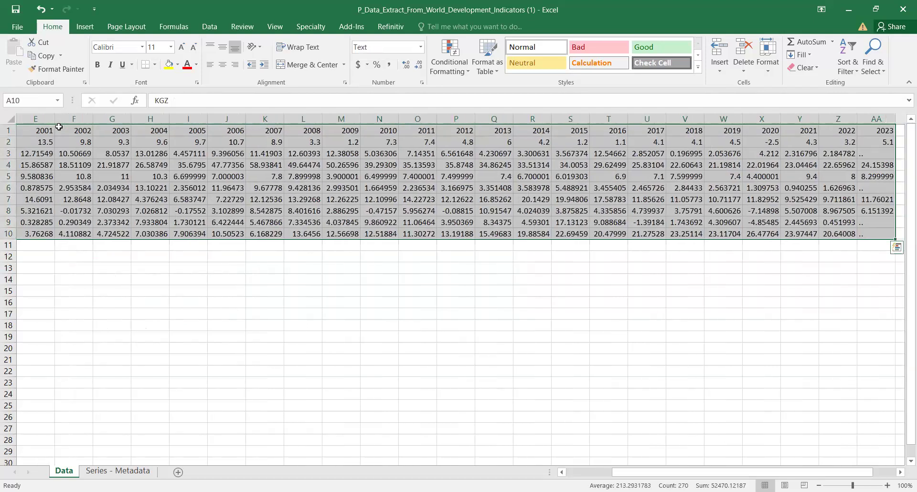
key(ctrl+c)
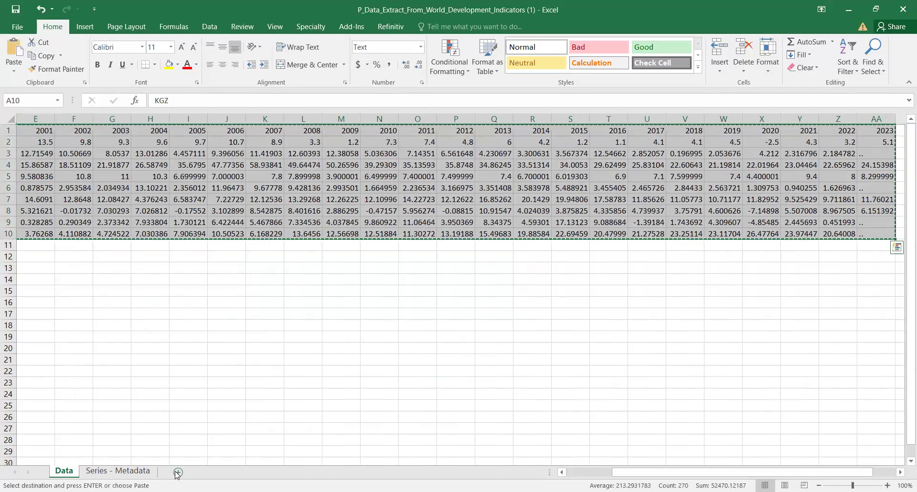
- Paste the copied table transposed into A1 of a new sheet, and fit column A to its contents
click(208, 472)
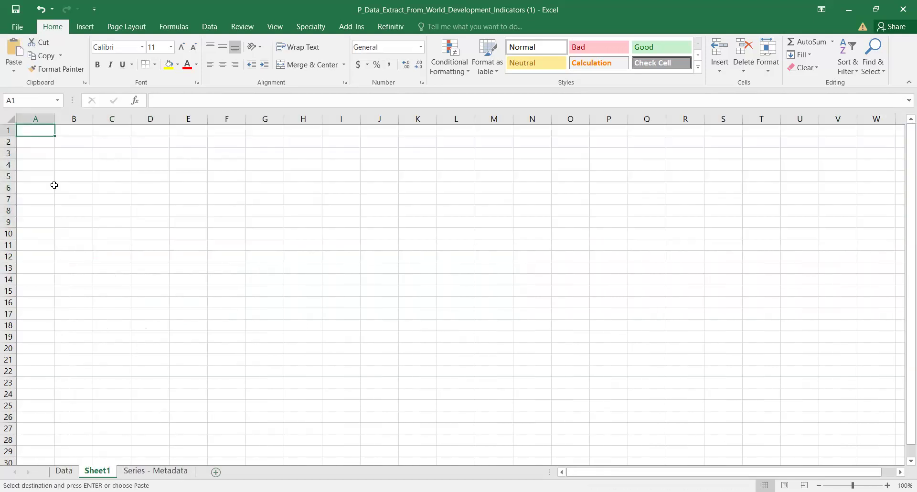
right_click(42, 132)
click(119, 181)
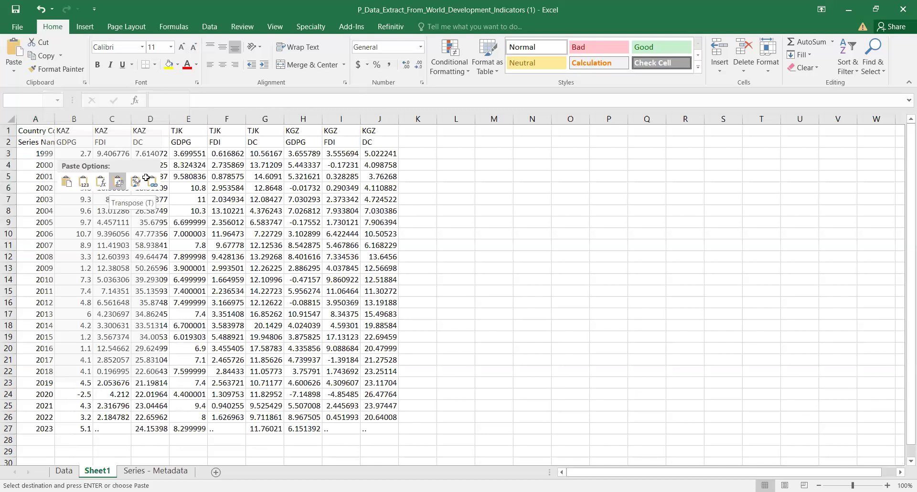
double_click(54, 118)
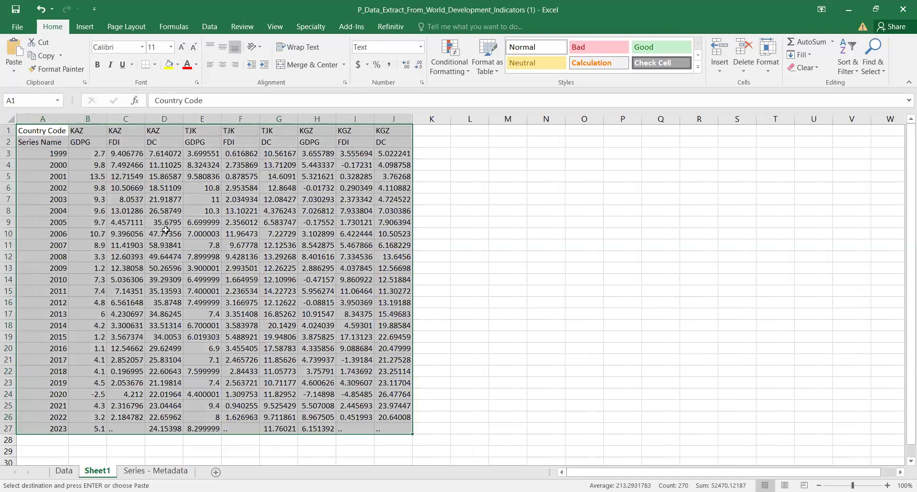
- Rename the Series Name heading in A2 as Years
drag(87, 131, 161, 420)
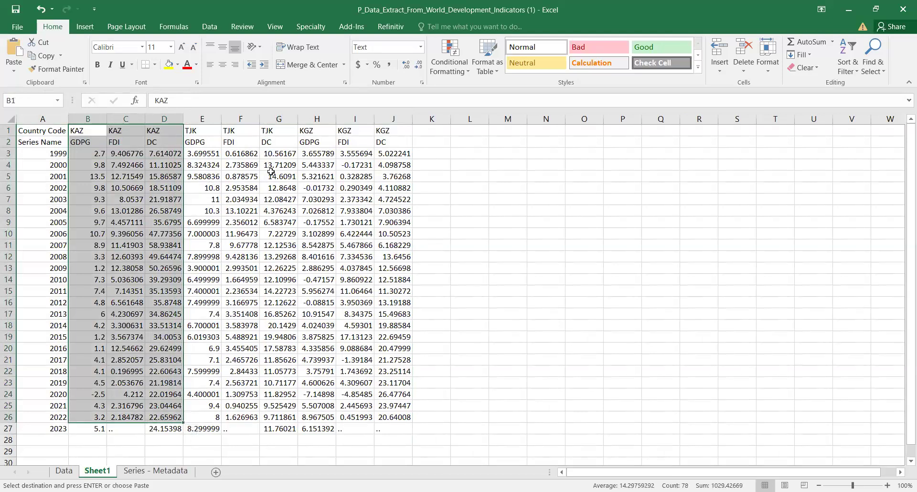
drag(49, 165, 61, 256)
click(59, 142)
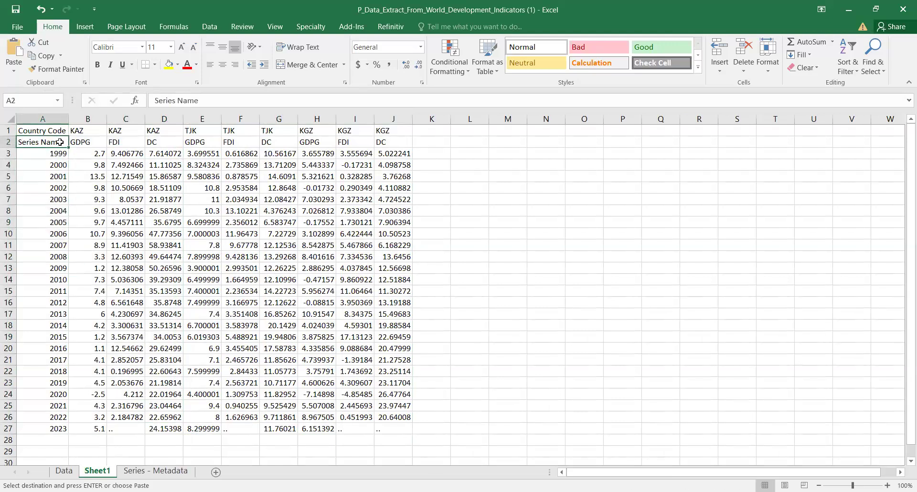
text(Y)
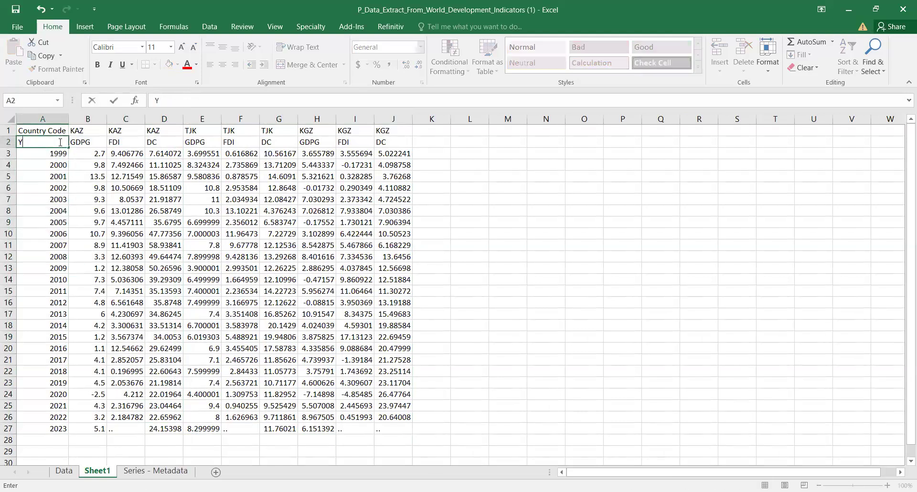
text(ears)
key(Return)
- Copy the years 1999 to 2023 from A3:A27 to the block directly below, starting in A28
drag(47, 153, 6, 428)
key(ctrl+c)
scroll(44, 371, down, 2)
click(43, 371)
key(ctrl+v)
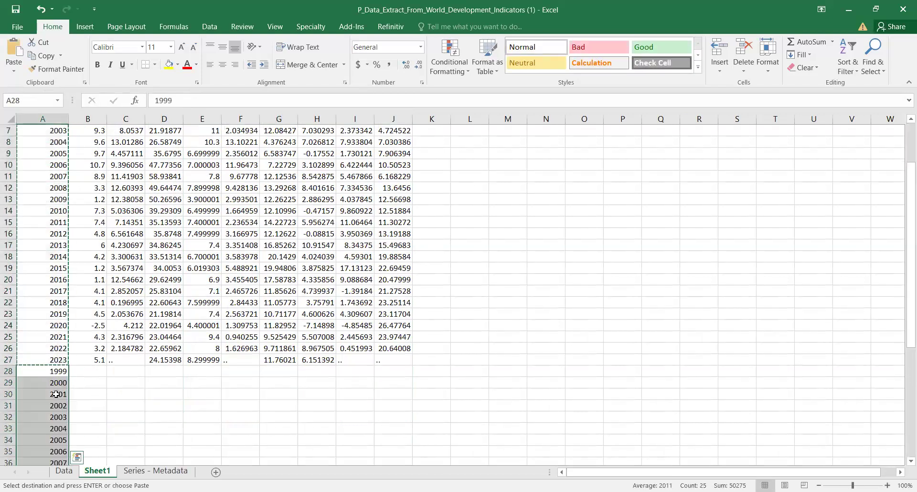
scroll(54, 382, down, 5)
scroll(54, 382, up, 7)
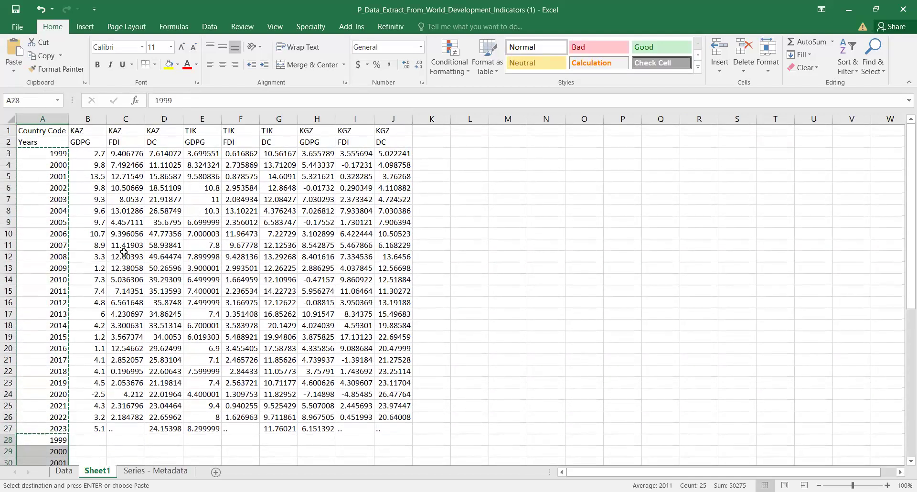
- Move the TJK values in E3:G27 beneath the KAZ data, starting in B28
drag(201, 154, 272, 426)
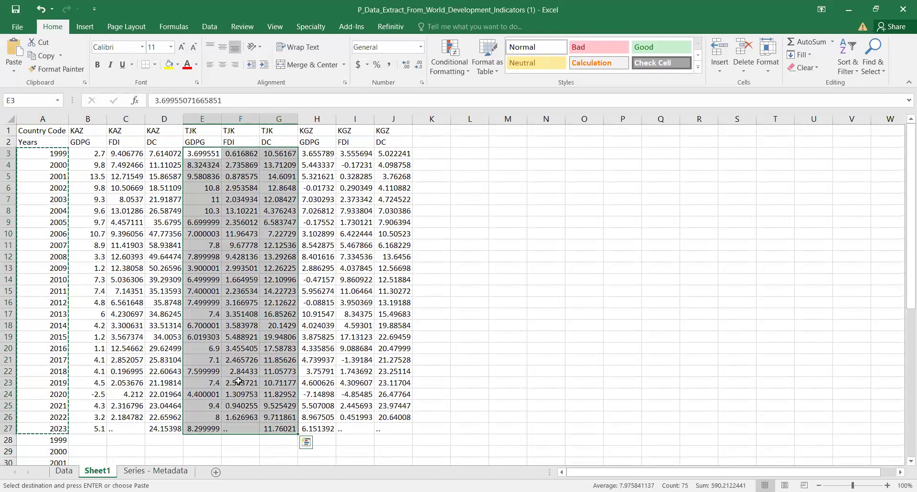
key(ctrl+c)
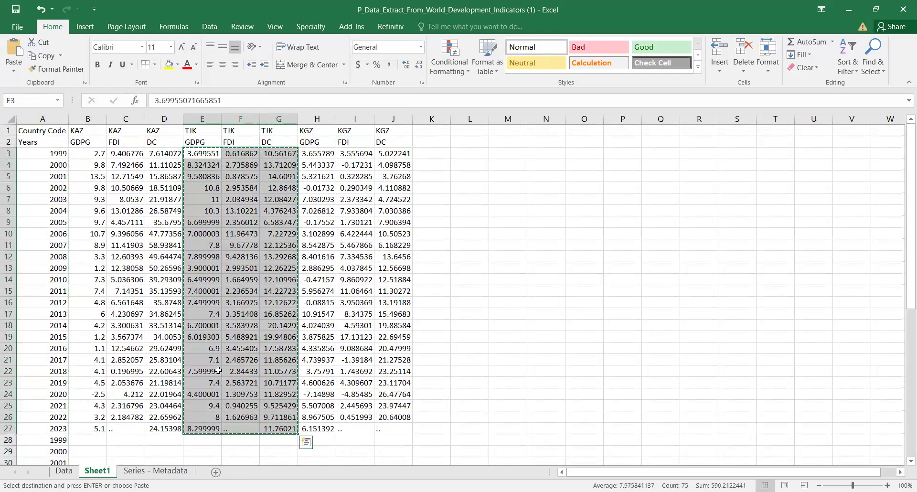
scroll(96, 338, down, 3)
click(96, 338)
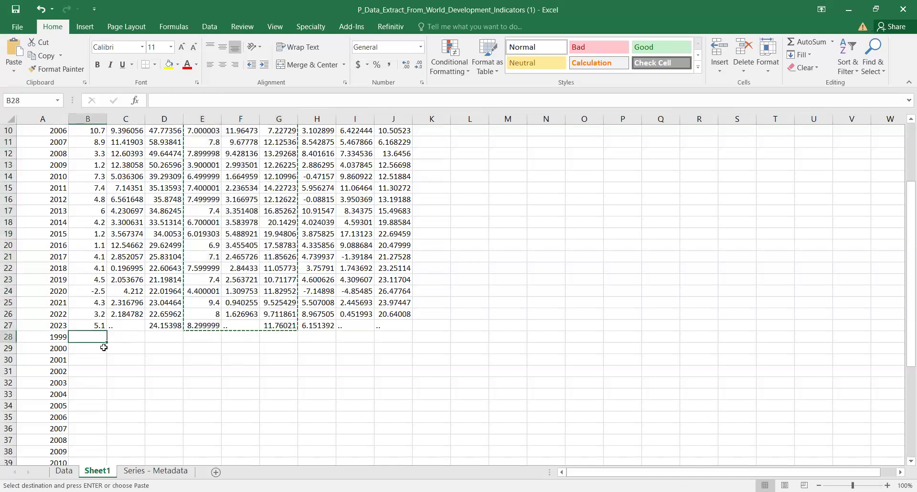
key(ctrl+v)
- Move the KGZ values in H3:J27 beneath the TJK data, starting in B53
scroll(262, 266, up, 1)
drag(310, 153, 395, 429)
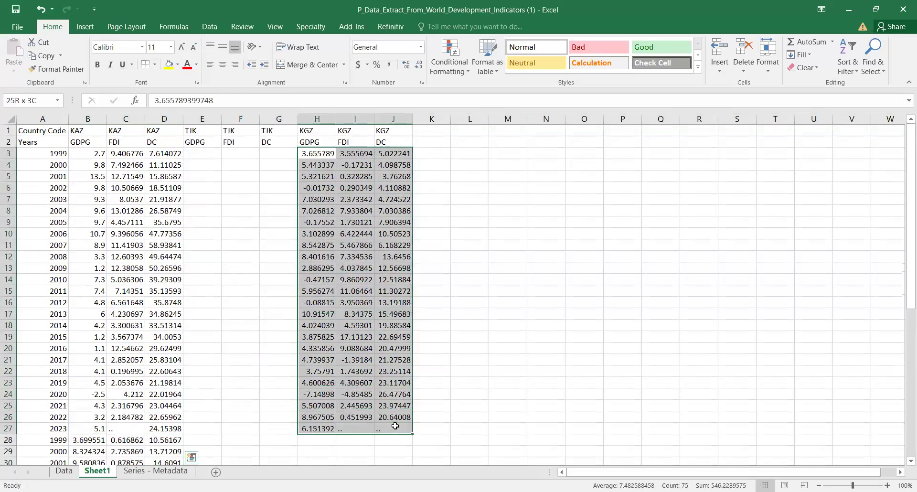
key(ctrl+c)
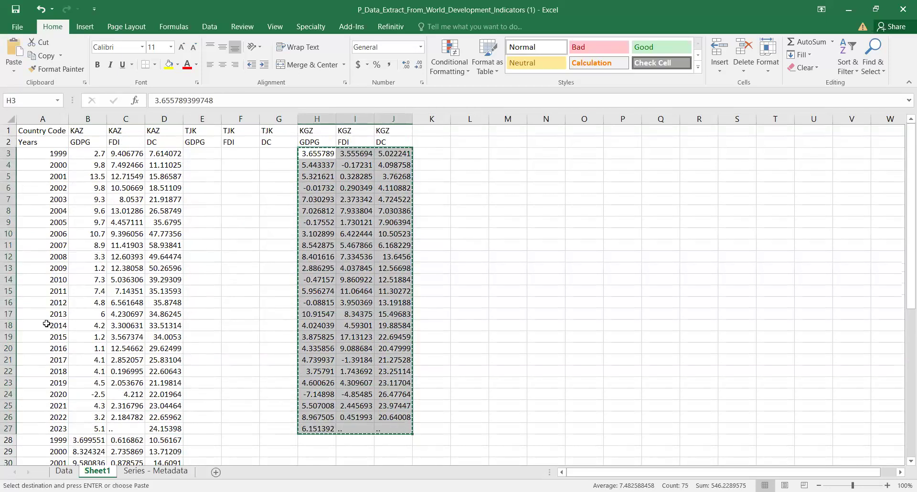
scroll(48, 320, down, 12)
click(79, 319)
key(Return)
scroll(57, 258, up, 12)
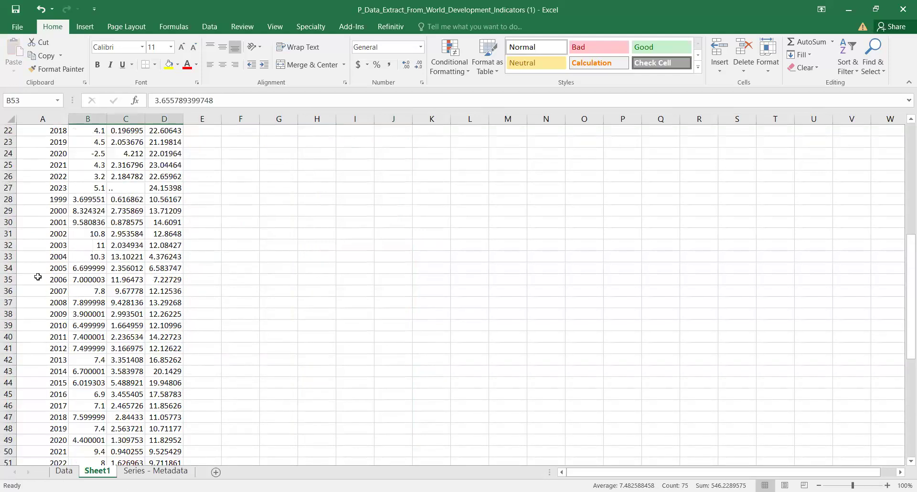
- Copy the years in A3:A27 alongside the KGZ block, starting in A53
drag(54, 154, 58, 428)
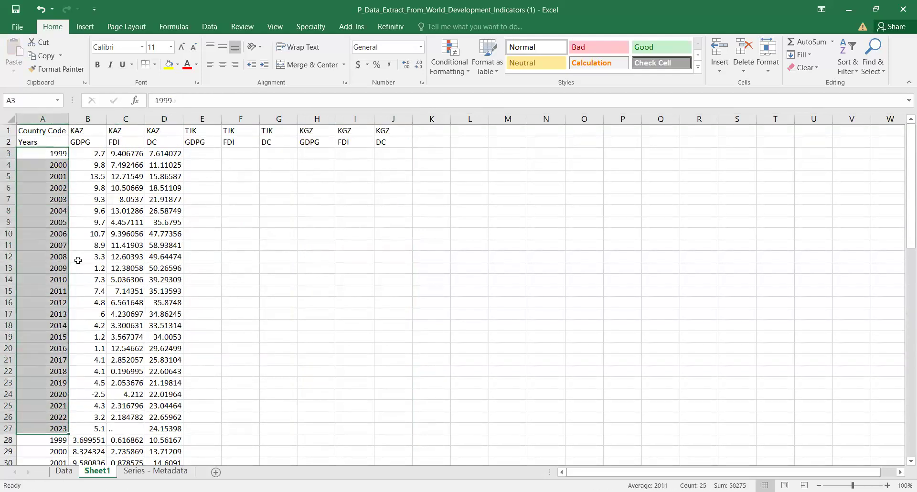
key(ctrl+c)
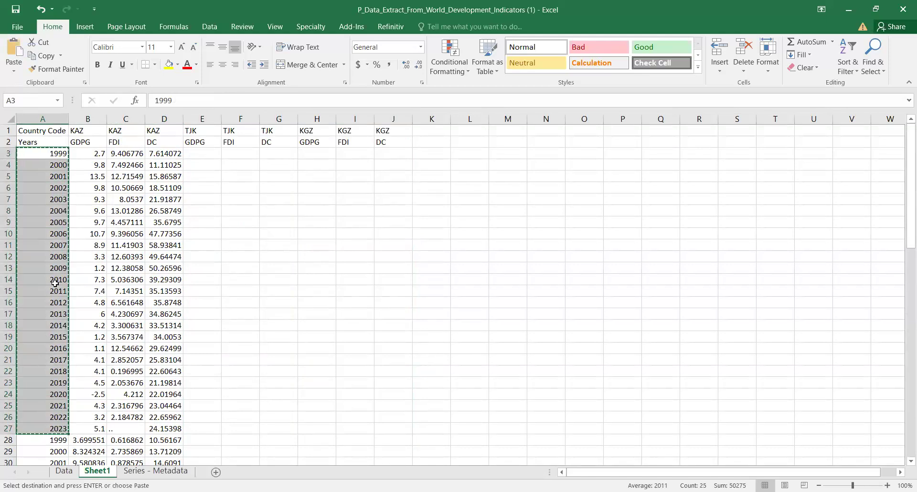
scroll(55, 283, down, 12)
click(43, 314)
key(ctrl+v)
scroll(89, 351, down, 5)
scroll(90, 351, up, 17)
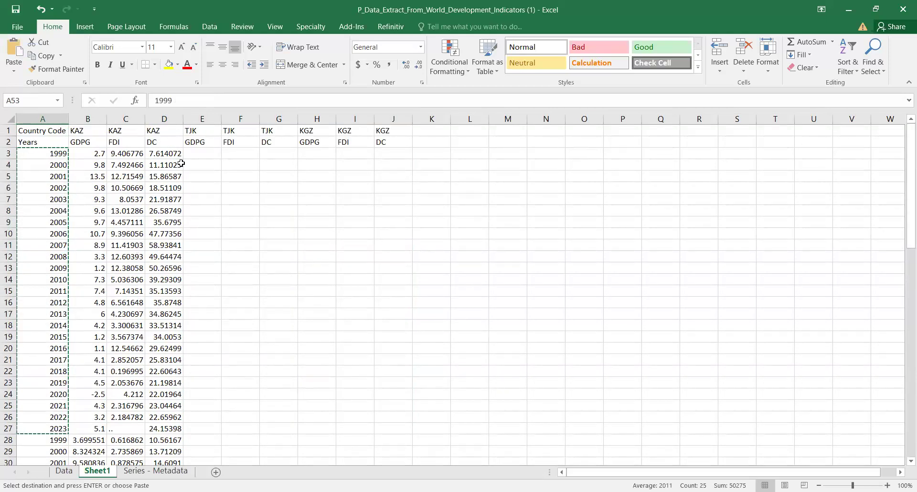
- Remove the Country Code row and the leftover series headings in E1:J1, and fit the Years column to its contents
right_click(7, 130)
click(37, 226)
drag(202, 131, 377, 132)
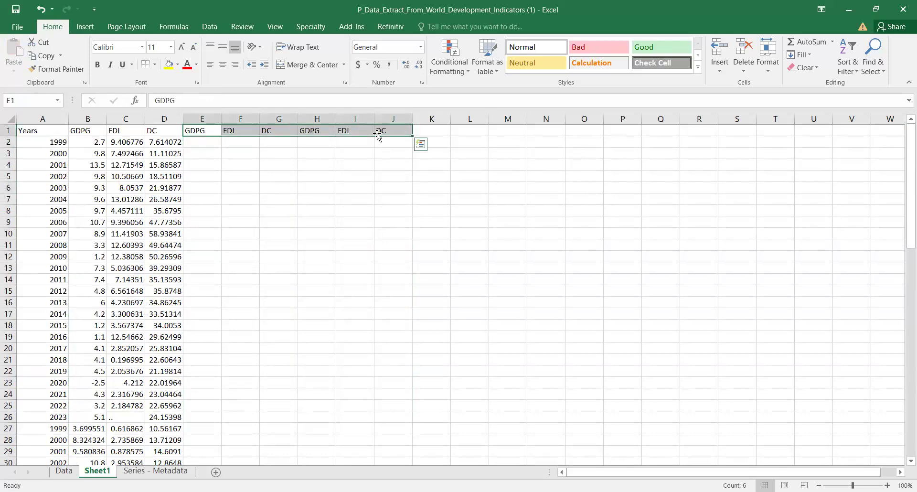
key(Delete)
drag(358, 169, 358, 176)
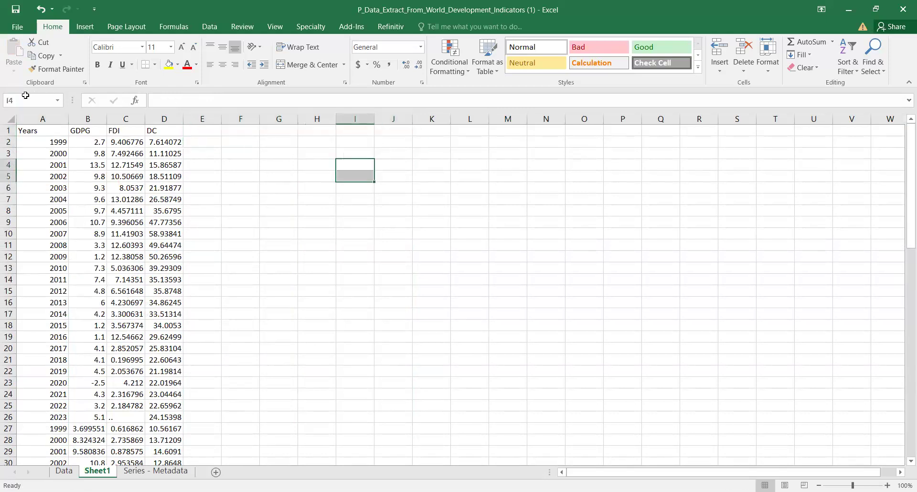
double_click(69, 119)
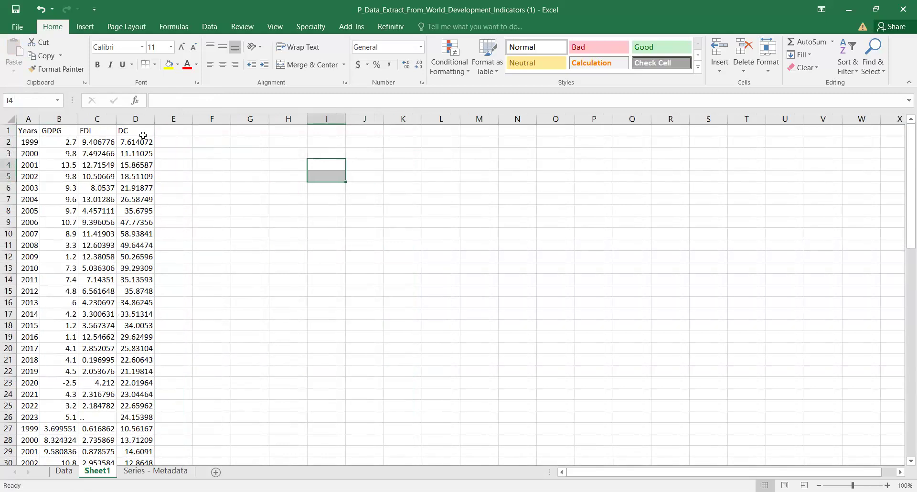
- Clear the ".." placeholders from the last 2023 row, in C76 and D76
scroll(101, 213, down, 13)
scroll(101, 213, down, 6)
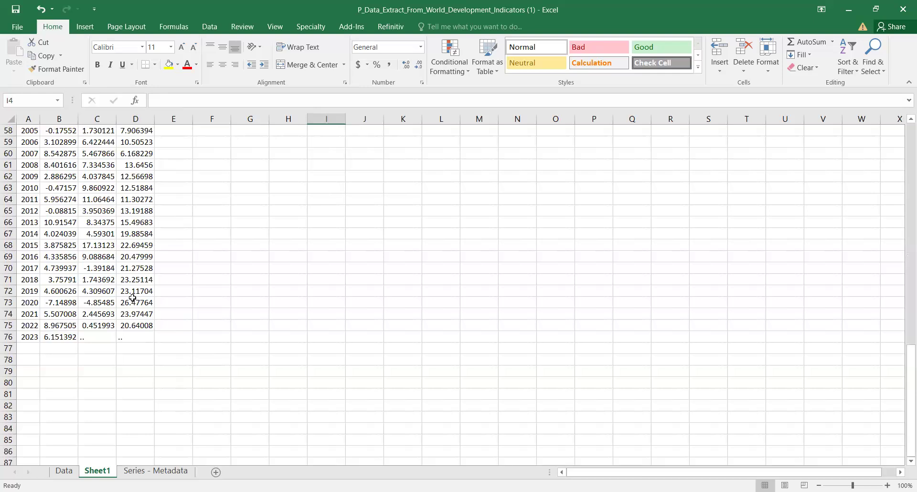
click(84, 336)
drag(129, 342, 151, 347)
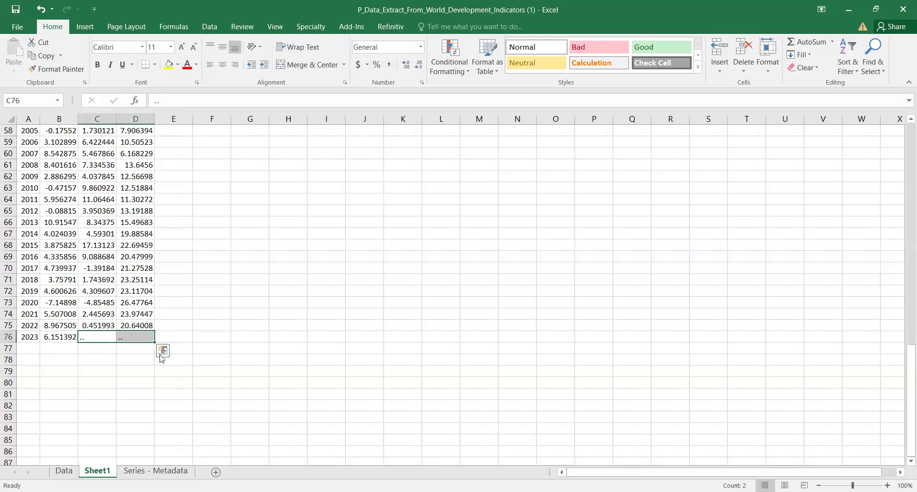
key(BackSpace)
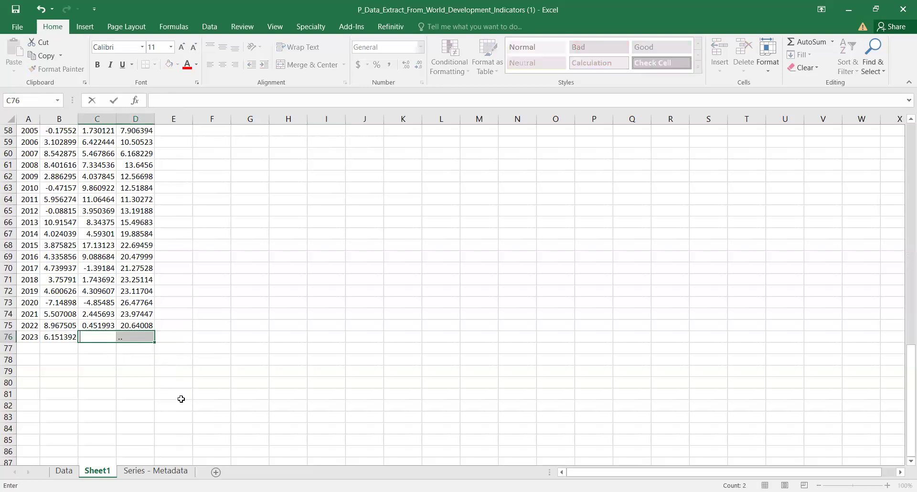
click(143, 340)
key(BackSpace)
click(139, 367)
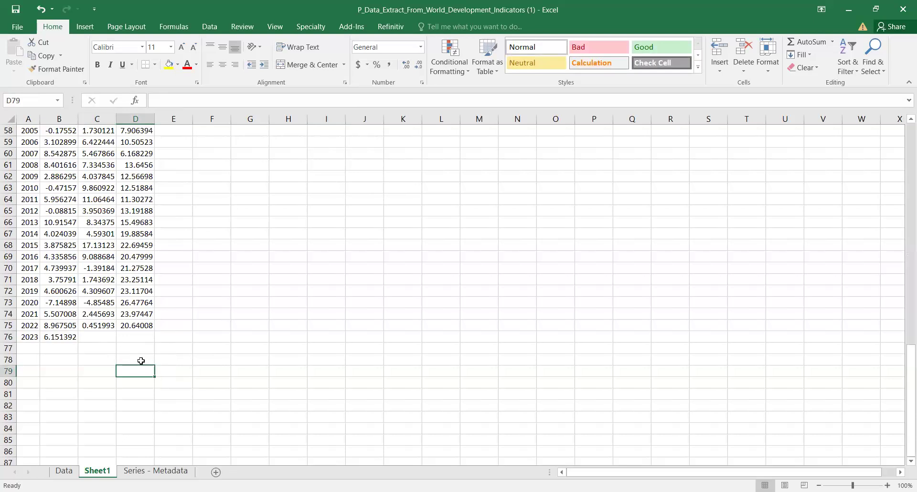
- Check the 2023 FDI cells C51 and C76 of the TJK and KGZ blocks for missing values
scroll(109, 316, up, 5)
scroll(109, 315, up, 1)
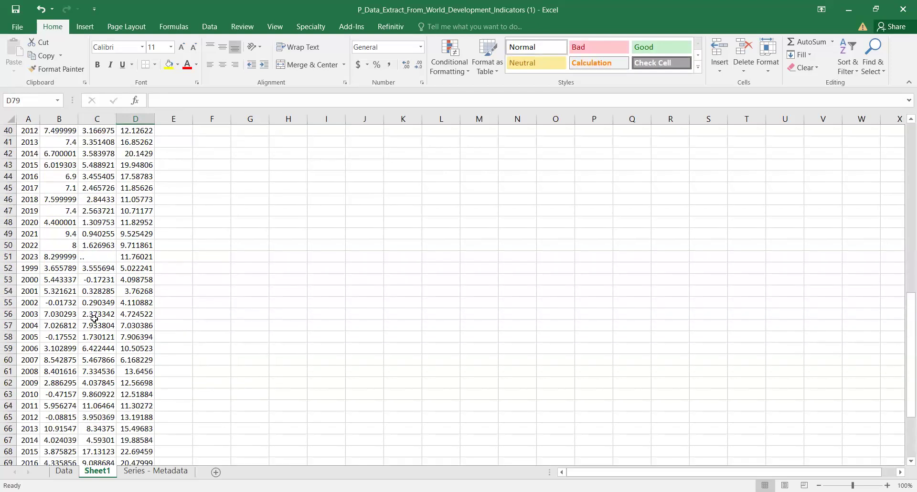
click(95, 257)
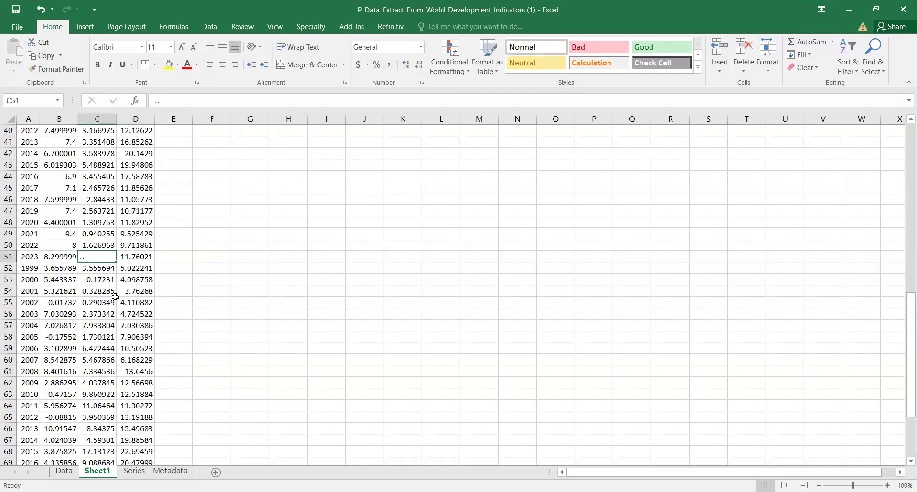
scroll(114, 296, down, 3)
click(96, 440)
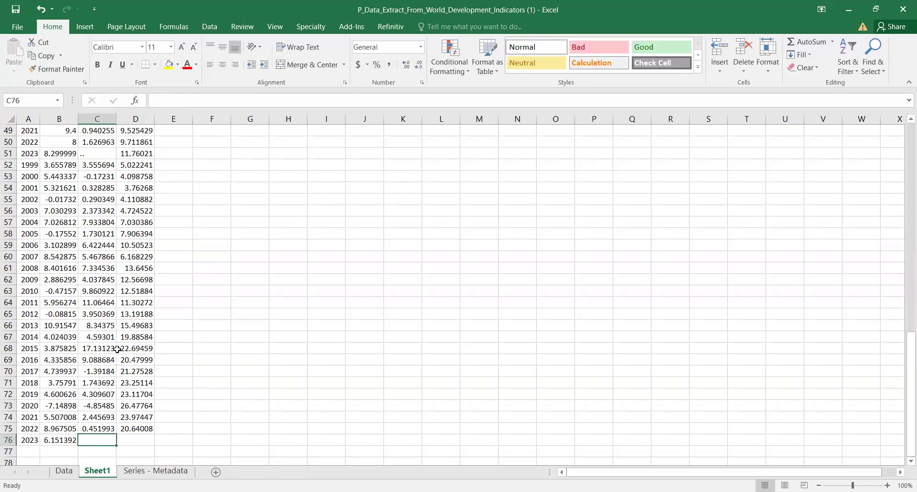
- Replace all ".." placeholders on the sheet with nothing, using Find and Replace
click(136, 279)
scroll(123, 224, up, 2)
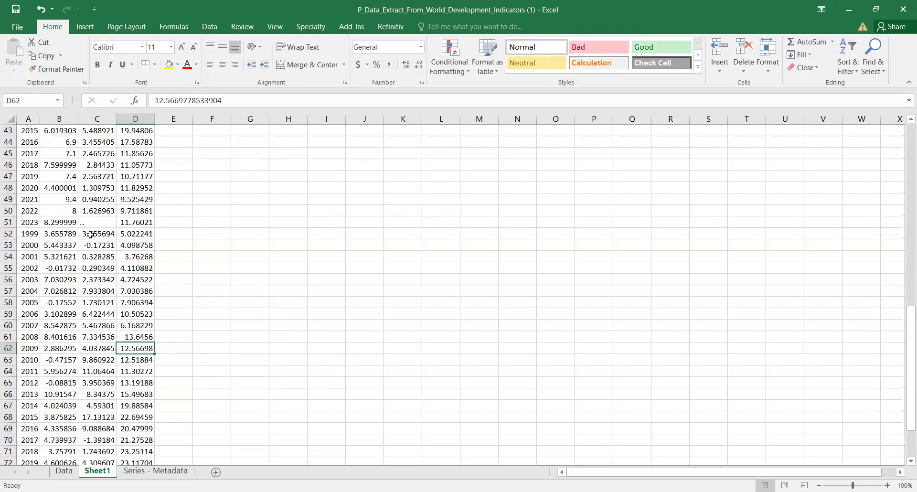
scroll(90, 235, down, 3)
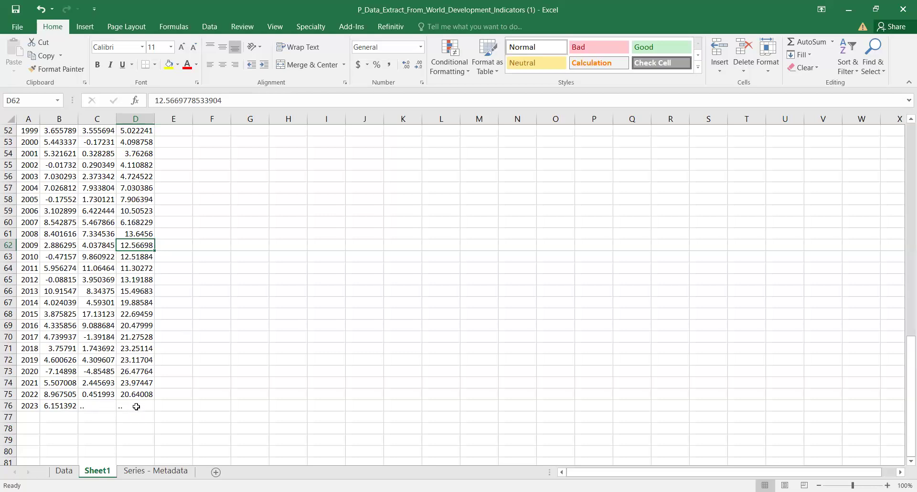
key(ctrl+f)
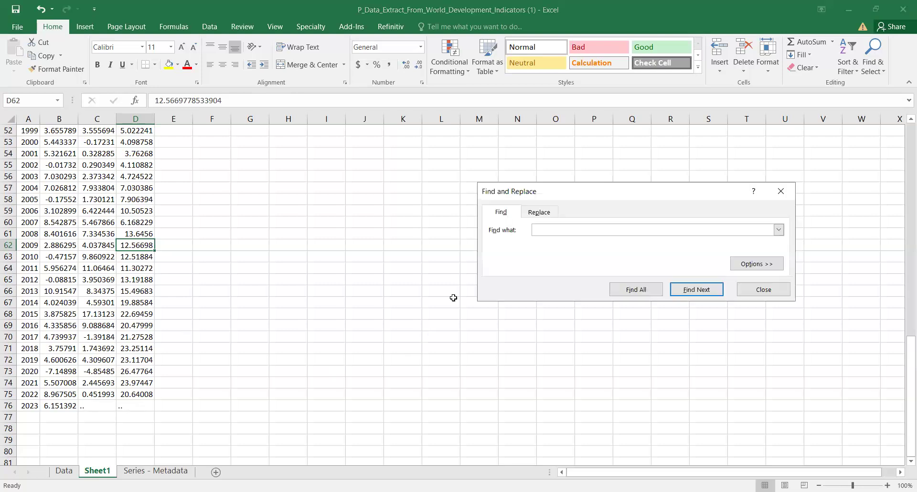
click(542, 213)
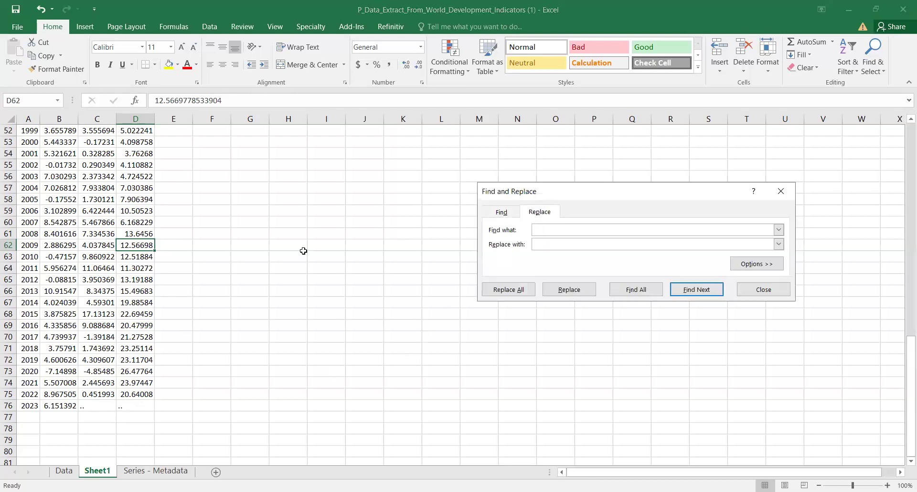
click(142, 404)
key(ctrl+c)
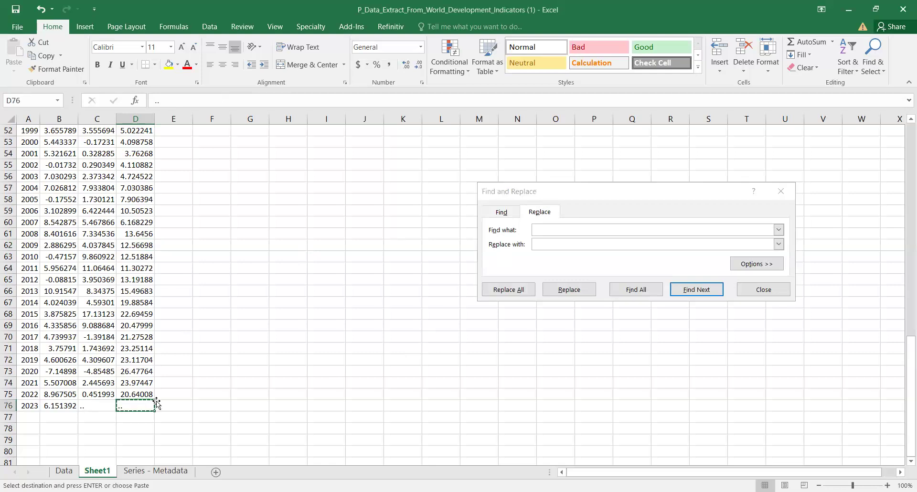
click(575, 232)
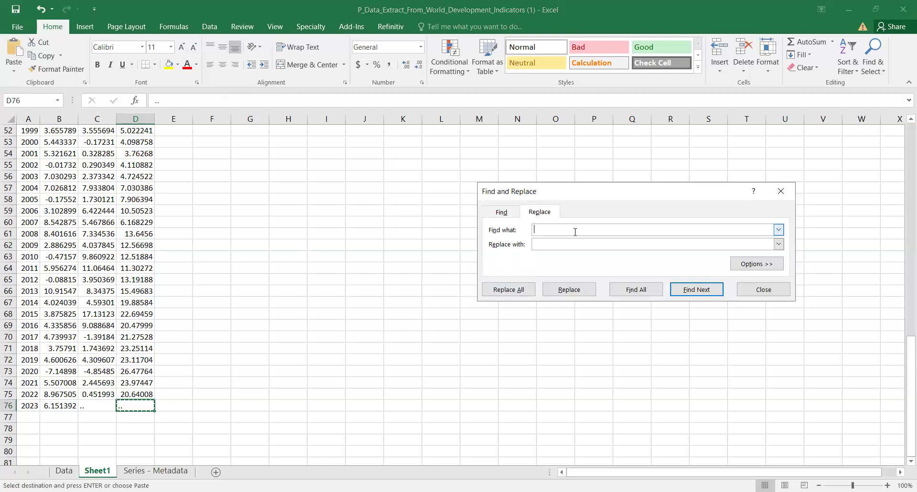
click(546, 247)
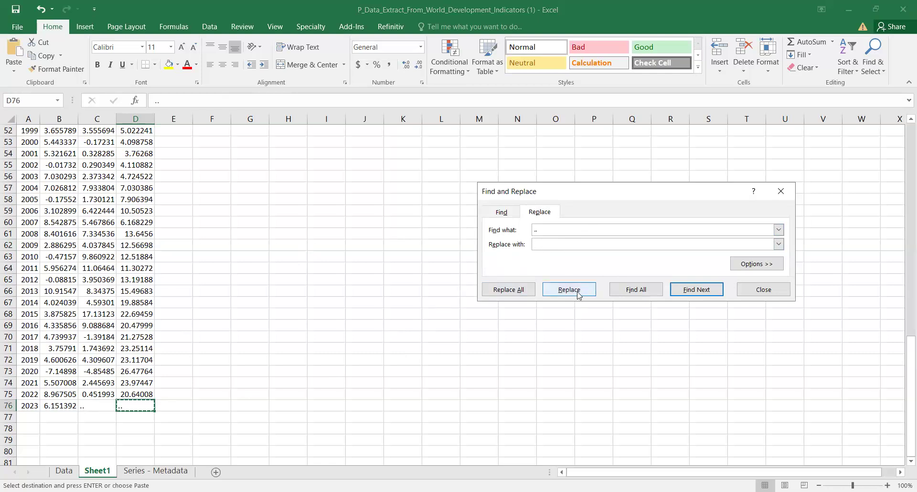
click(510, 287)
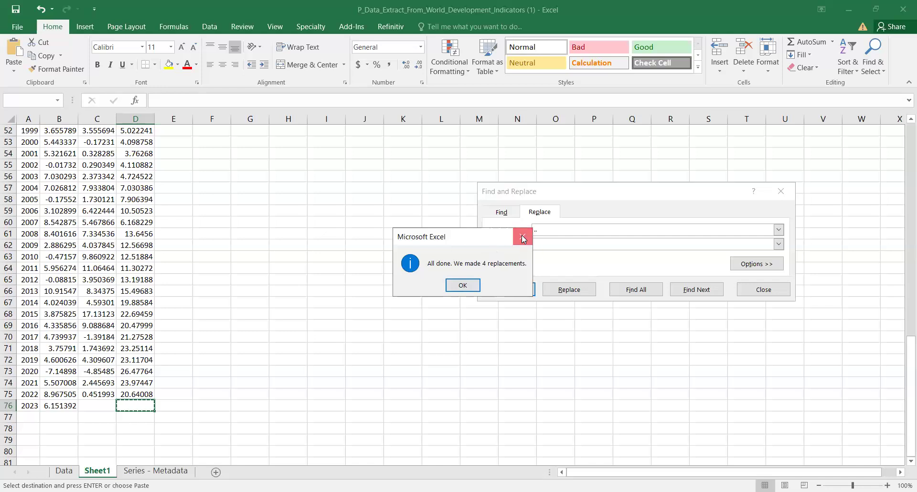
click(463, 284)
click(763, 290)
click(353, 278)
scroll(244, 226, up, 2)
scroll(244, 226, up, 15)
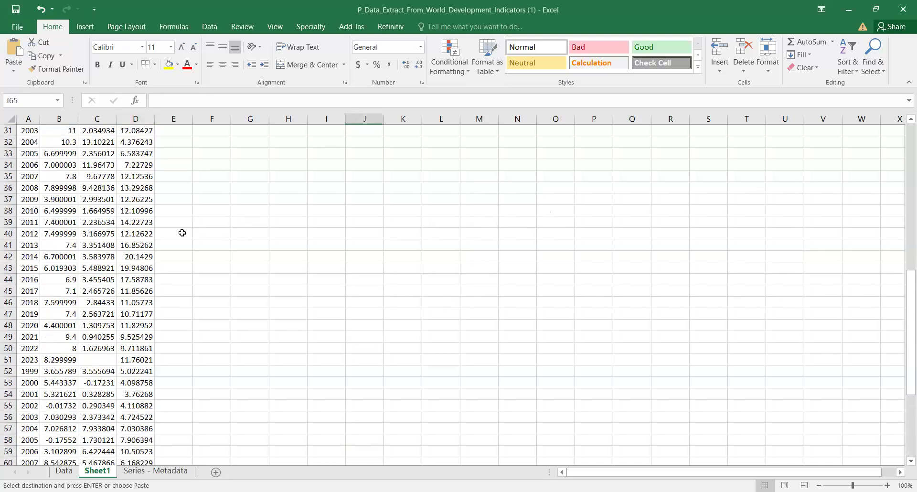
click(23, 30)
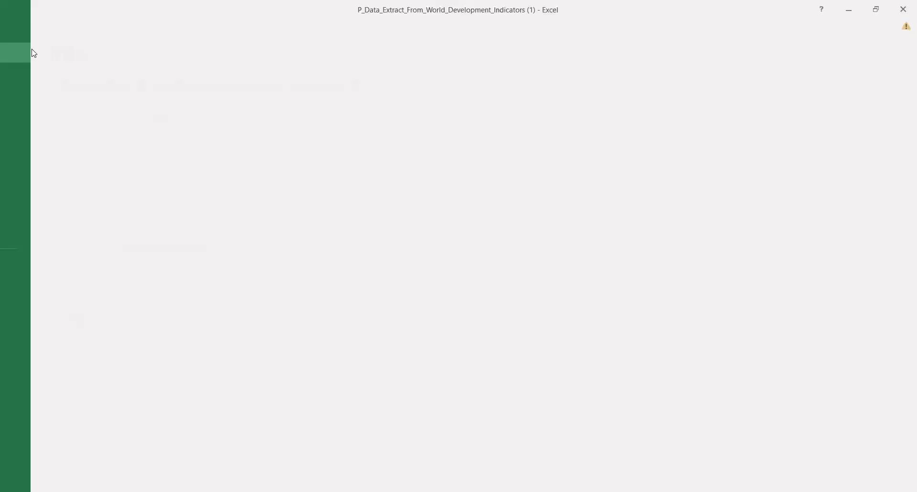
click(29, 136)
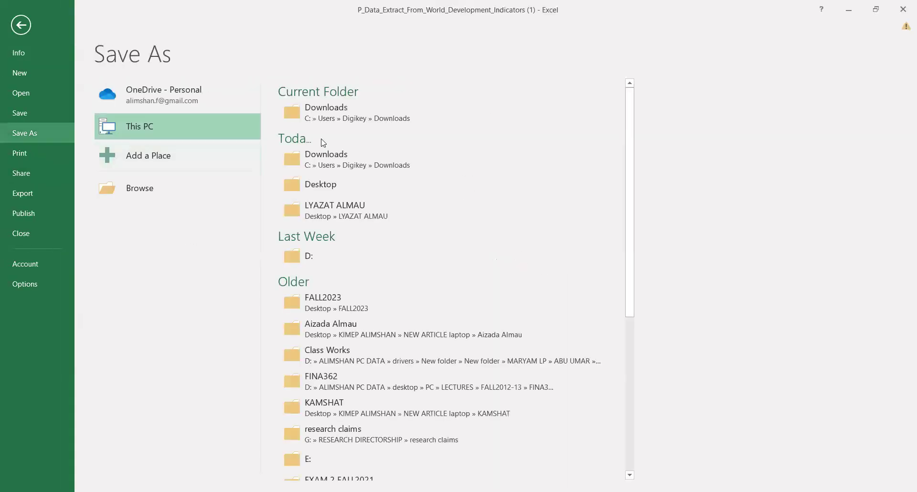
click(334, 118)
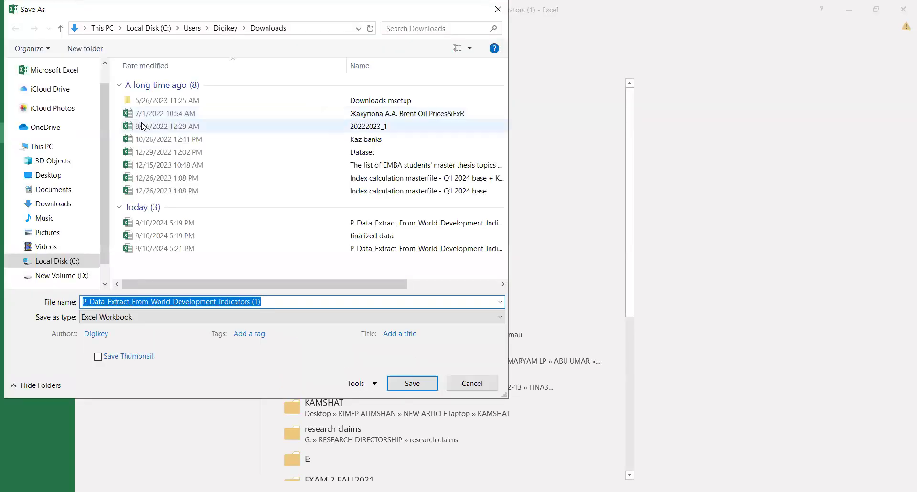
click(98, 143)
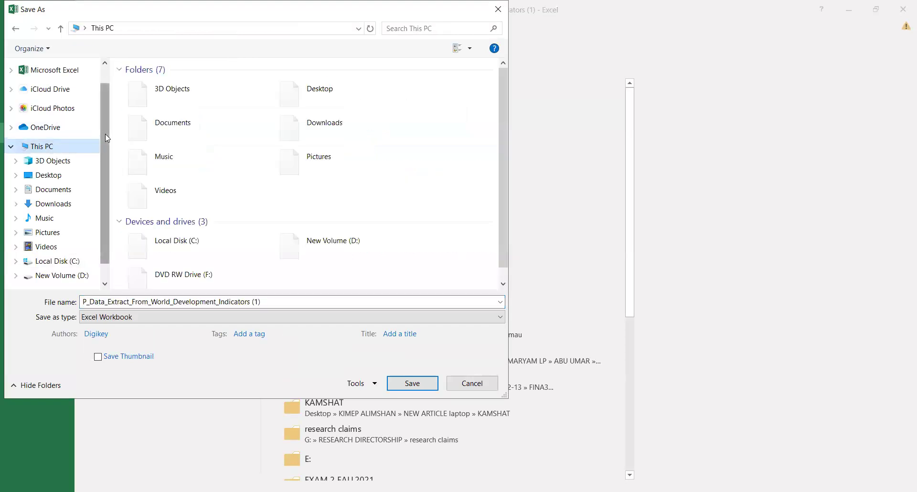
drag(105, 134, 101, 87)
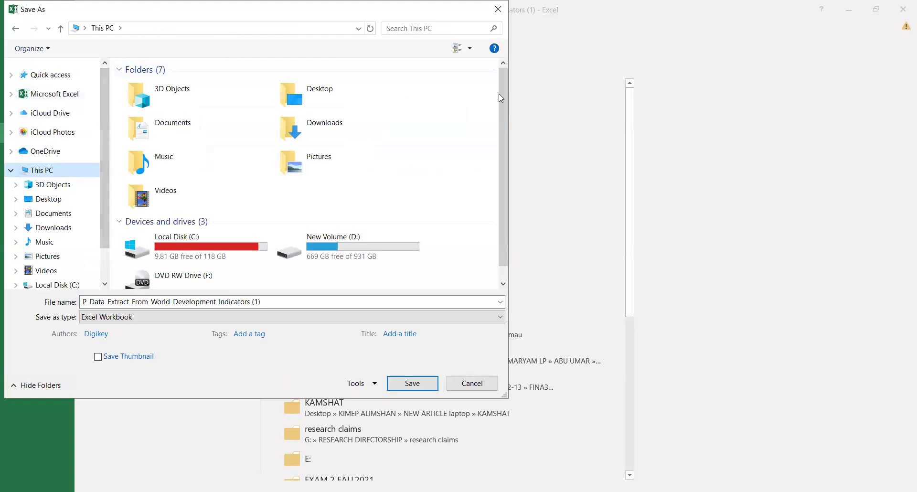
key(Escape)
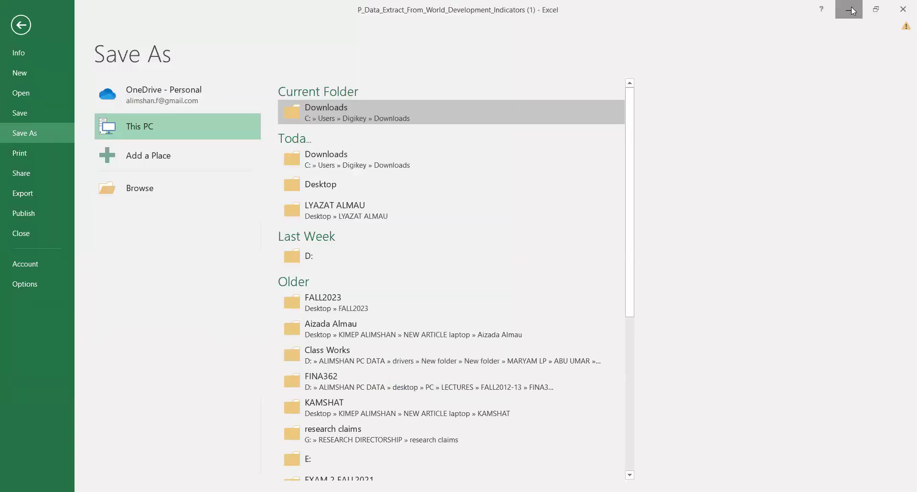
click(853, 11)
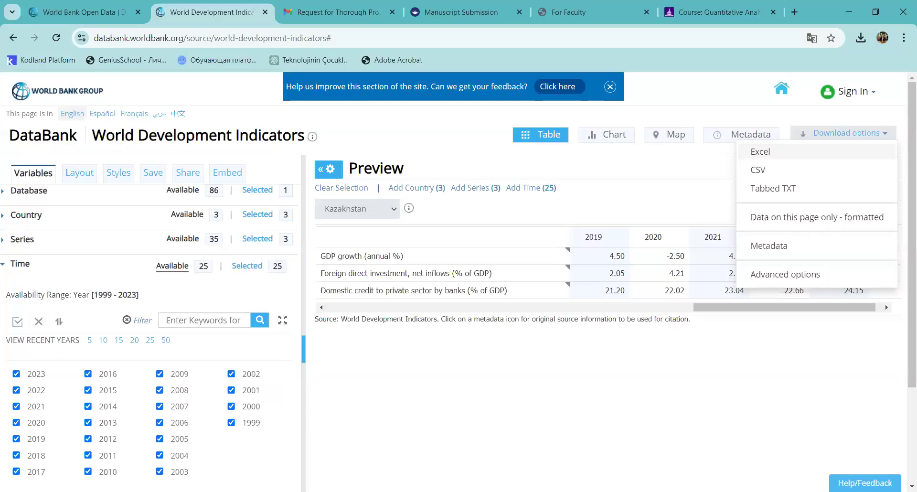
key(alt+Tab)
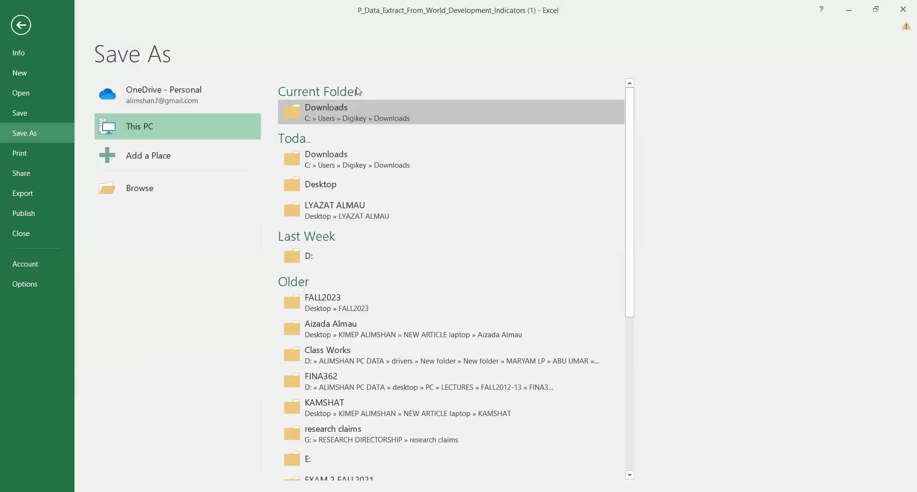
click(7, 27)
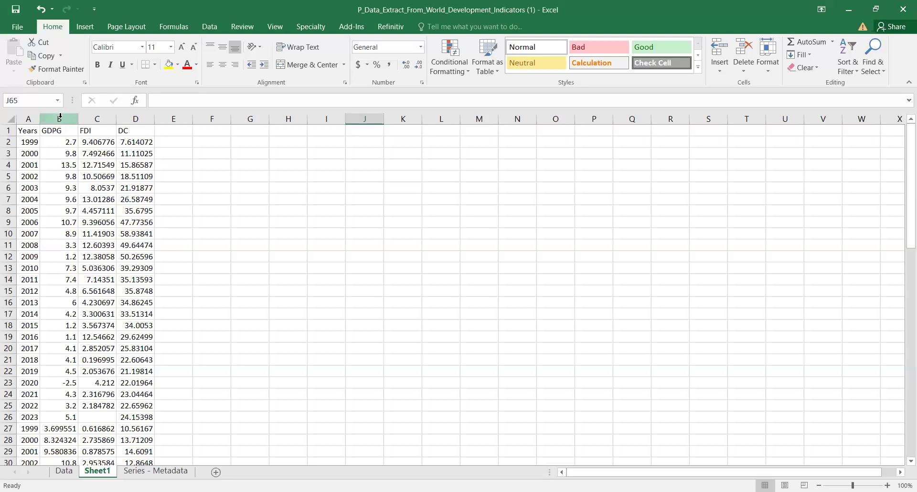
- Insert a column headed "Countries" between Years and GDPG and fit its width to the heading
right_click(60, 116)
click(71, 199)
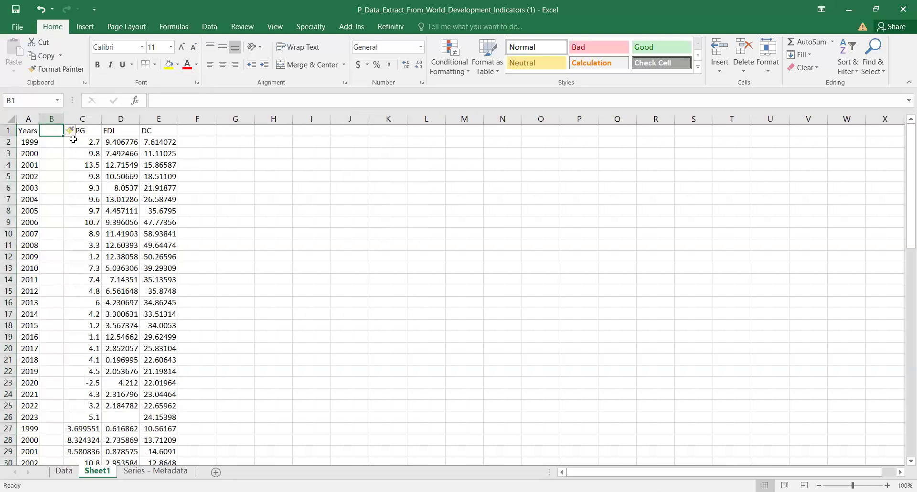
text(C)
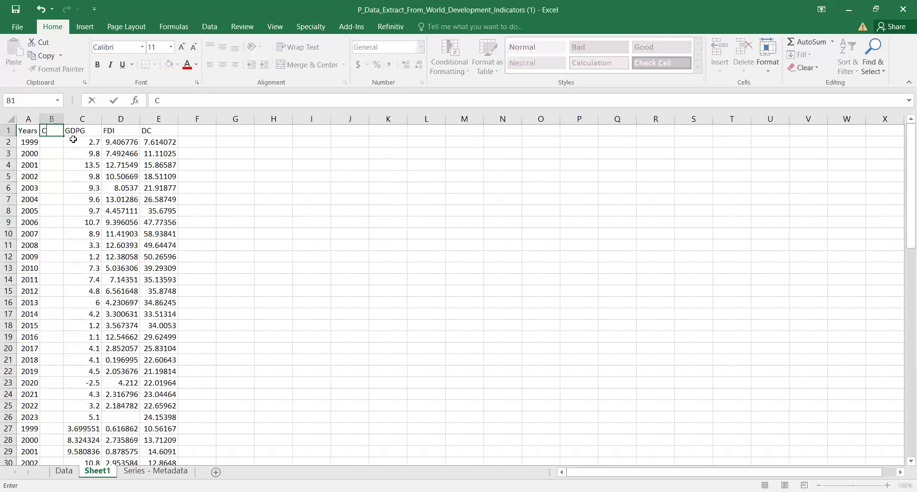
text(ount)
click(77, 164)
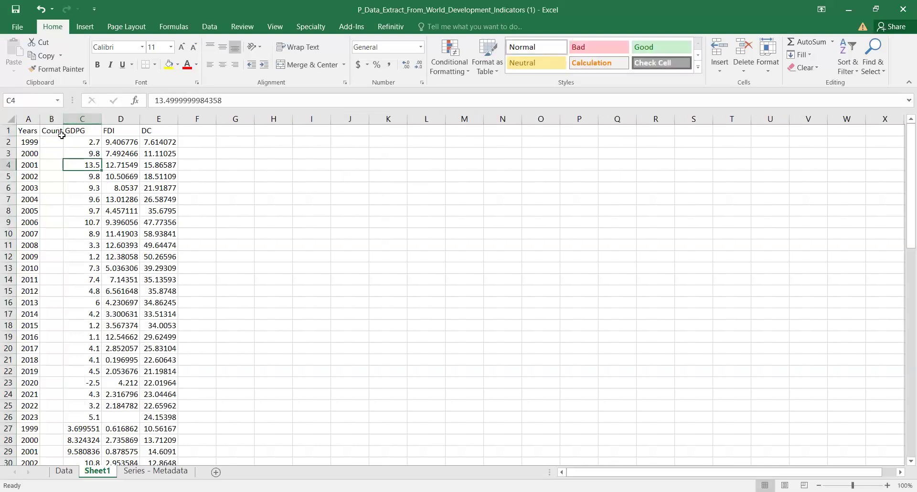
double_click(63, 119)
click(63, 133)
click(64, 143)
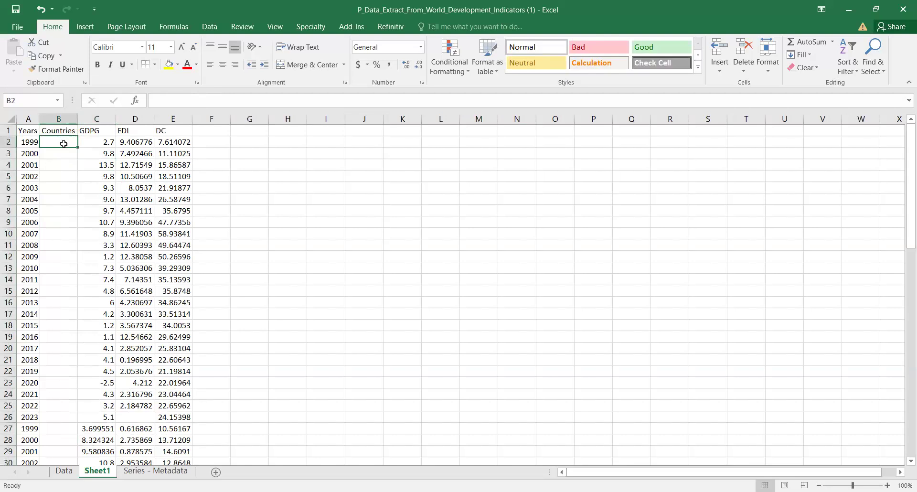
key(Up)
- Label the first 1999–2023 block as KAZ in the Countries column, B2:B26
click(64, 144)
text(KA)
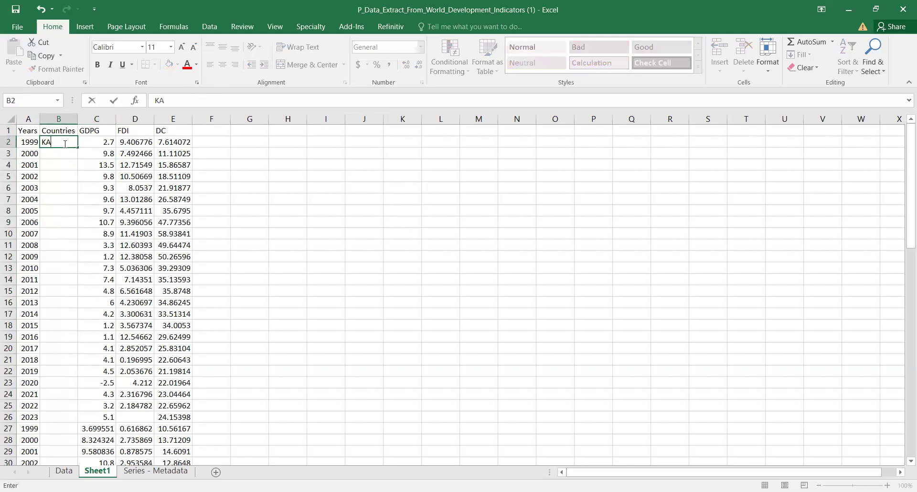
text(Z)
key(Return)
click(64, 143)
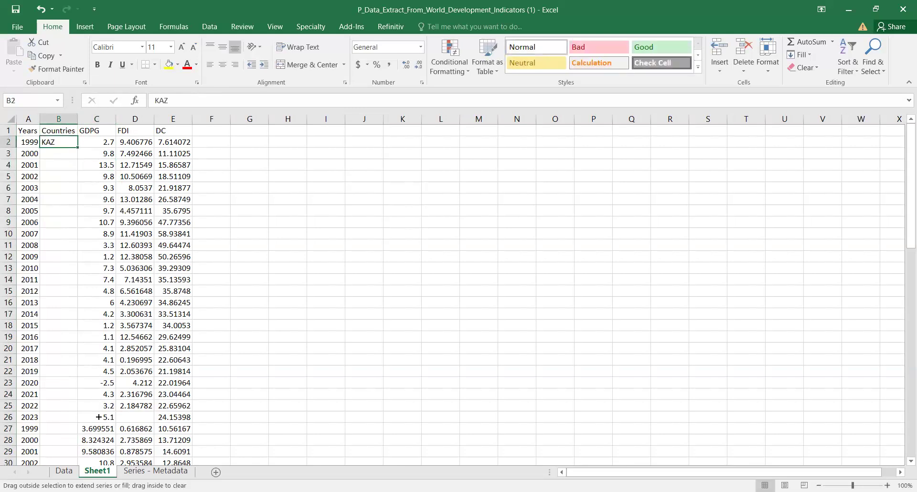
drag(99, 417, 98, 417)
- Label the second 1999–2023 block as TJK in the Countries column, B27:B51
click(63, 428)
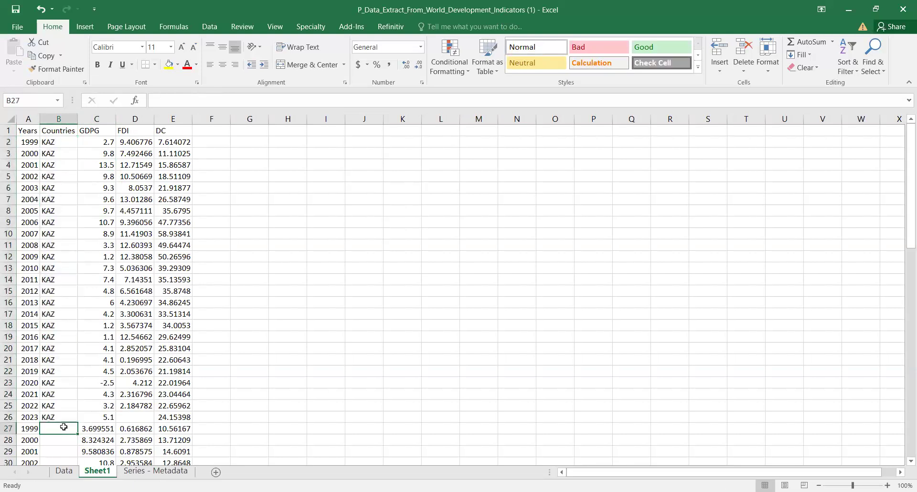
text(T)
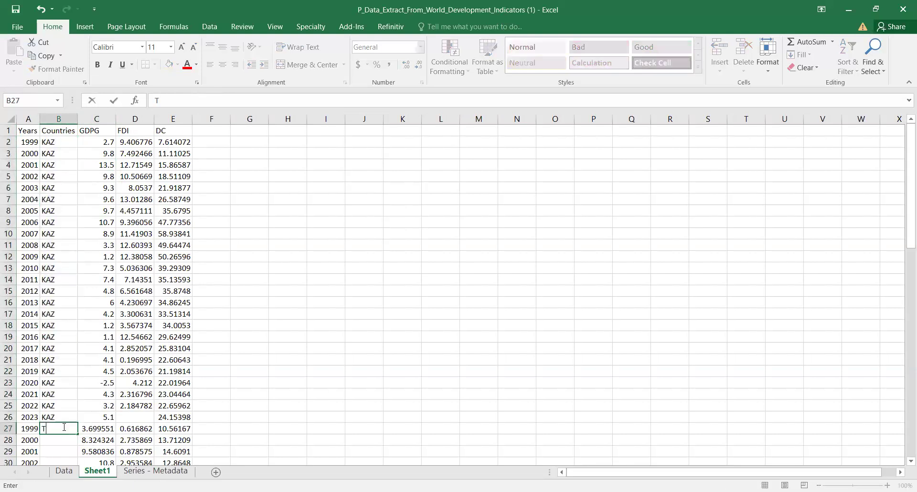
text(JK)
key(ctrl+Return)
scroll(75, 193, down, 7)
drag(78, 193, 75, 214)
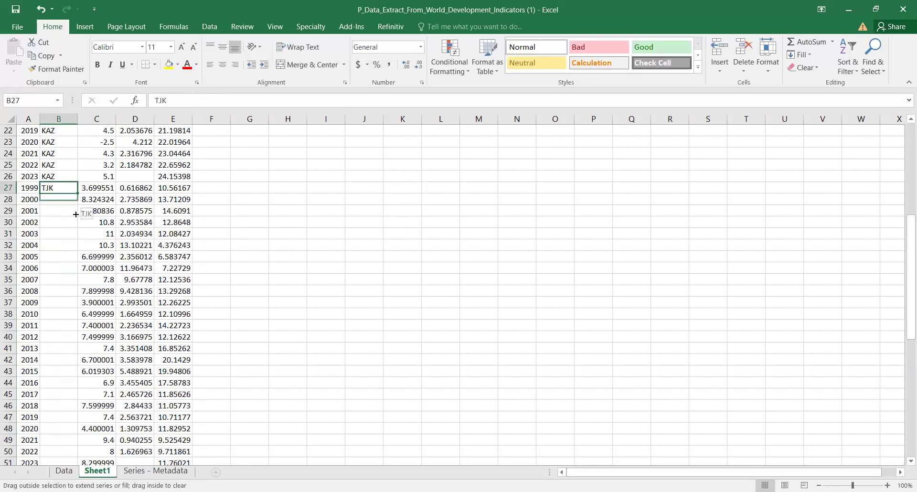
drag(74, 457, 73, 459)
- Label the third 1999–2023 block as KRG in the Countries column, from B52 down to the last 2023 row
scroll(53, 422, down, 4)
click(62, 336)
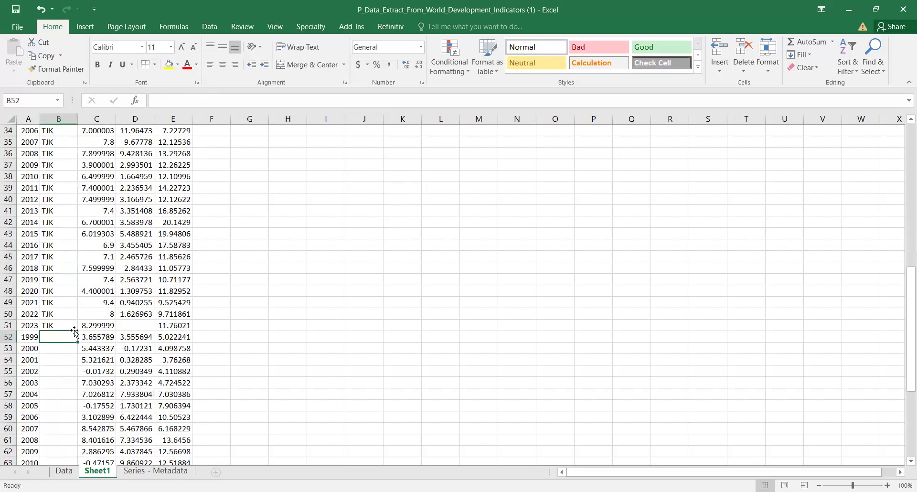
text(KAZ)
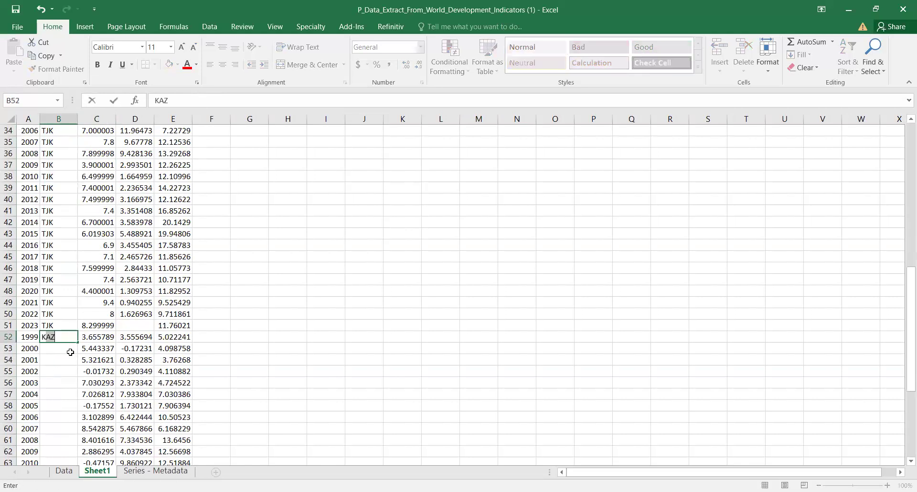
text(RG)
key(Return)
click(67, 337)
drag(78, 345, 81, 360)
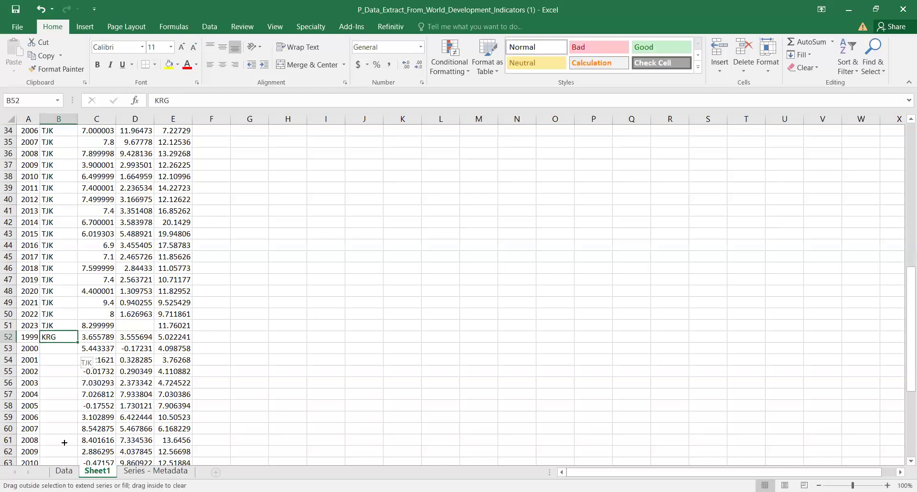
drag(64, 442, 71, 447)
- Save the workbook as "finalized data" in the Downloads folder, replacing the existing file of that name
scroll(85, 454, up, 3)
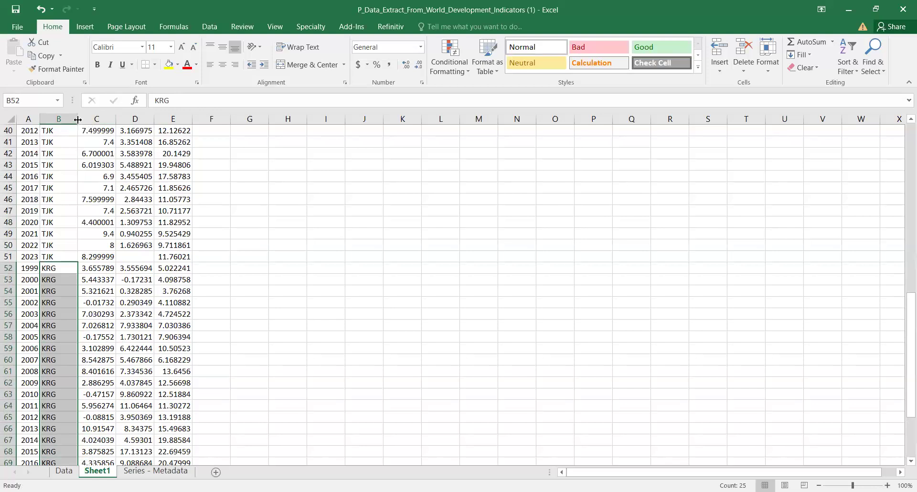
scroll(104, 183, up, 13)
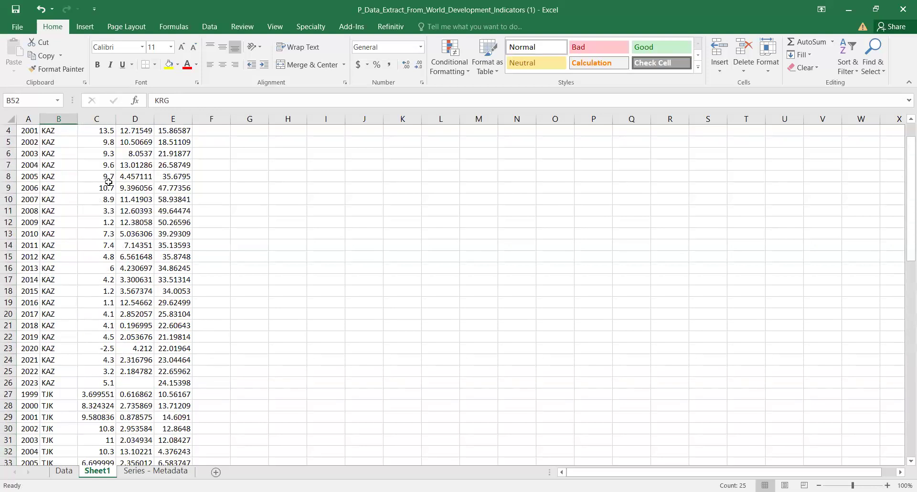
scroll(182, 199, down, 8)
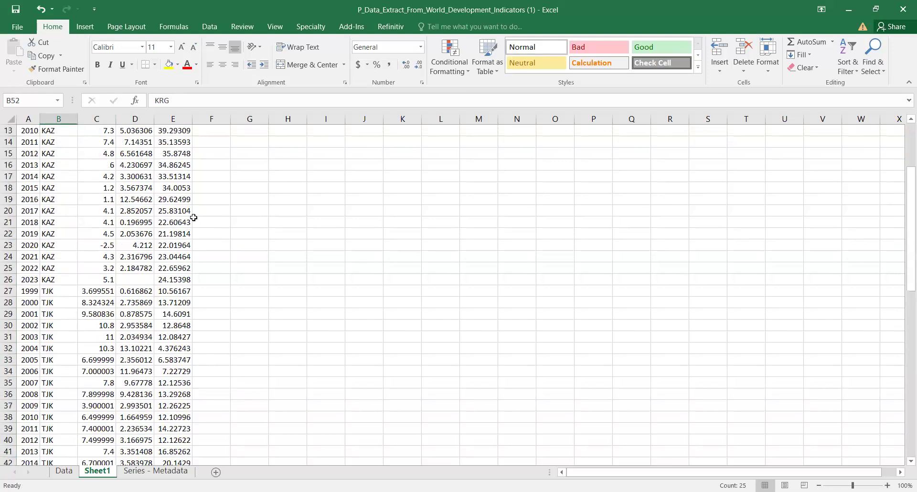
scroll(198, 234, down, 4)
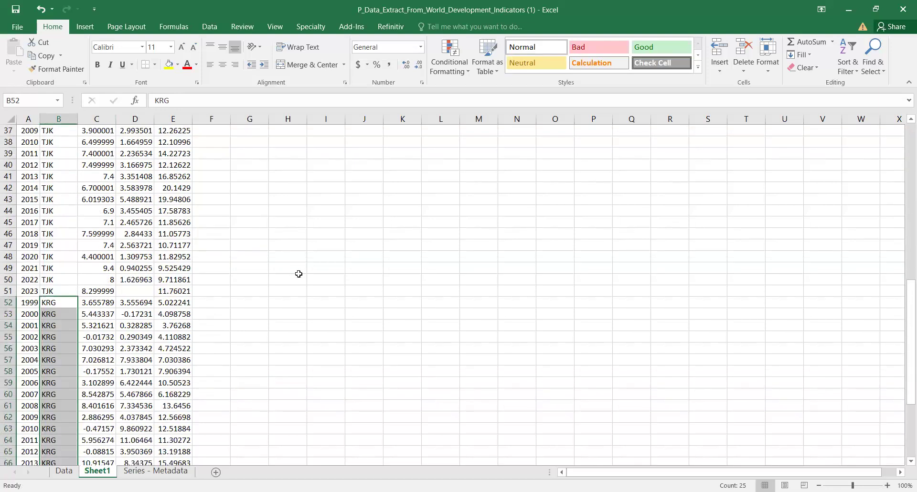
click(15, 26)
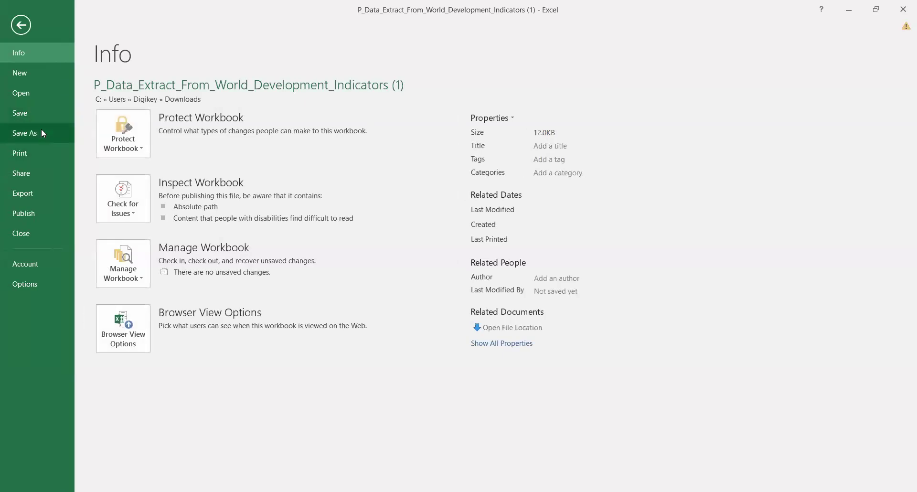
click(41, 129)
click(330, 117)
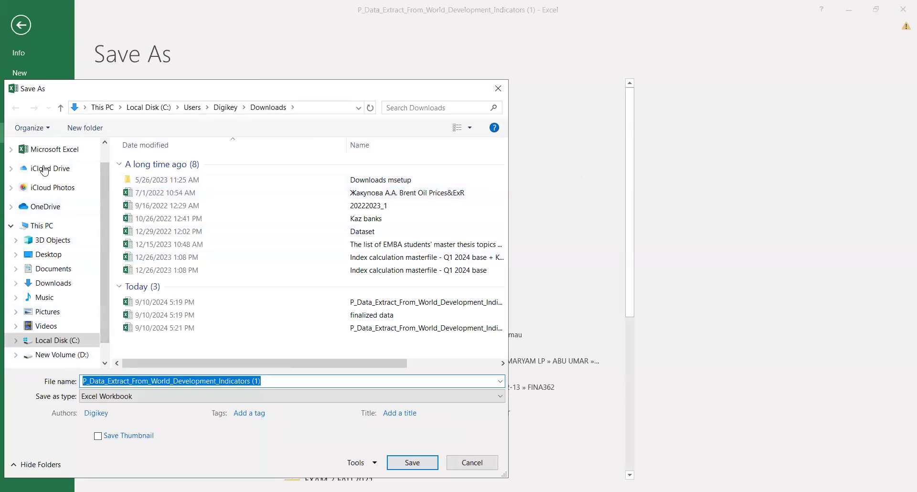
click(69, 289)
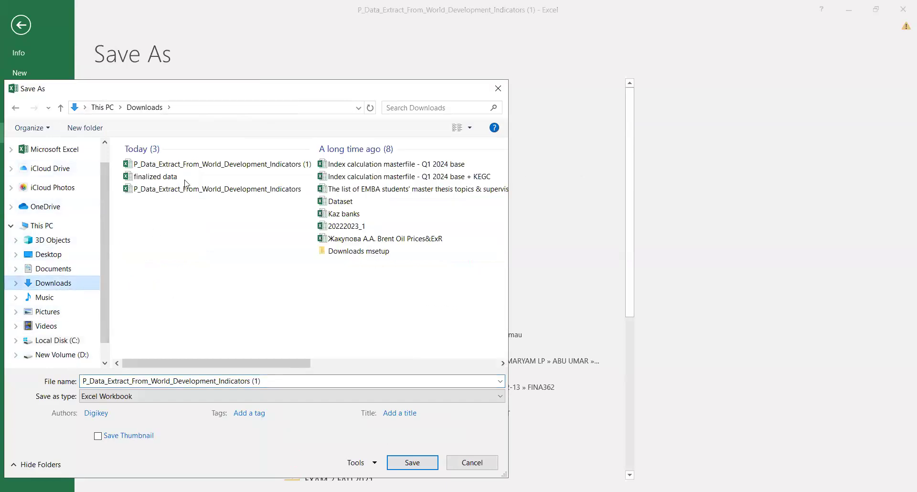
click(173, 182)
click(495, 261)
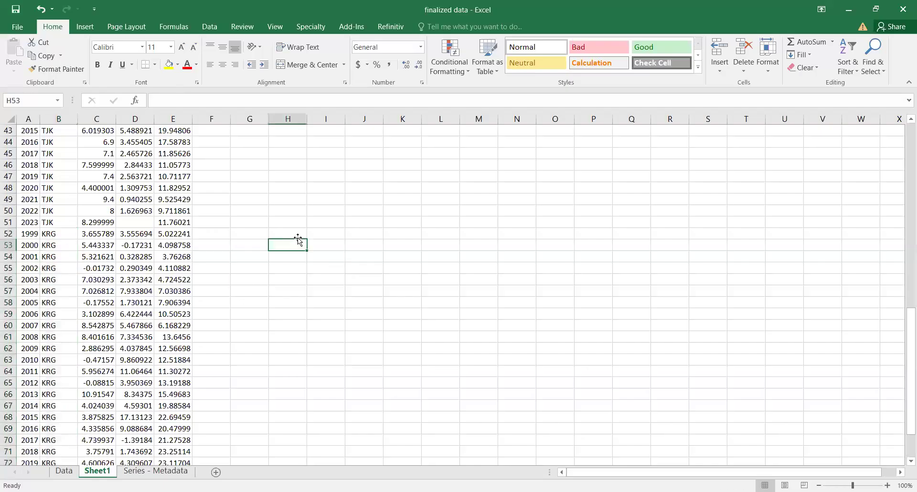
- Switch to Stata and choose "finalized data" from the Downloads folder as the Excel file for import
scroll(109, 201, up, 7)
scroll(109, 201, up, 7)
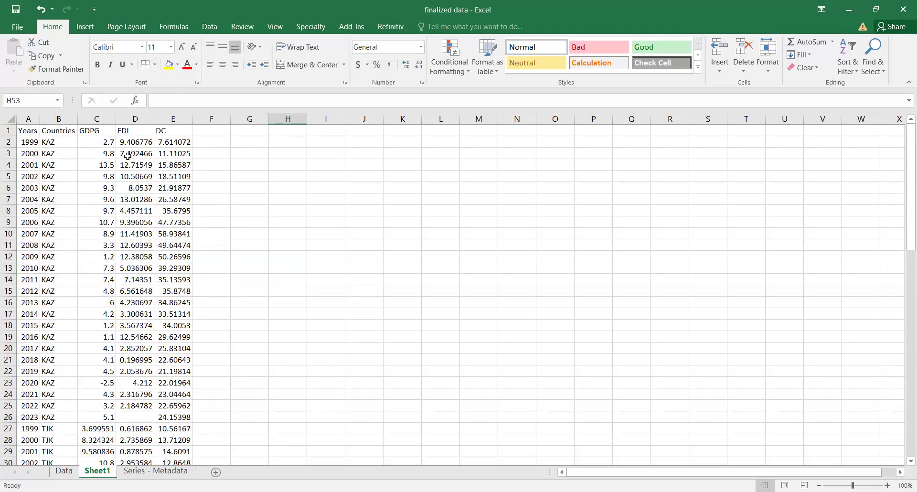
click(908, 8)
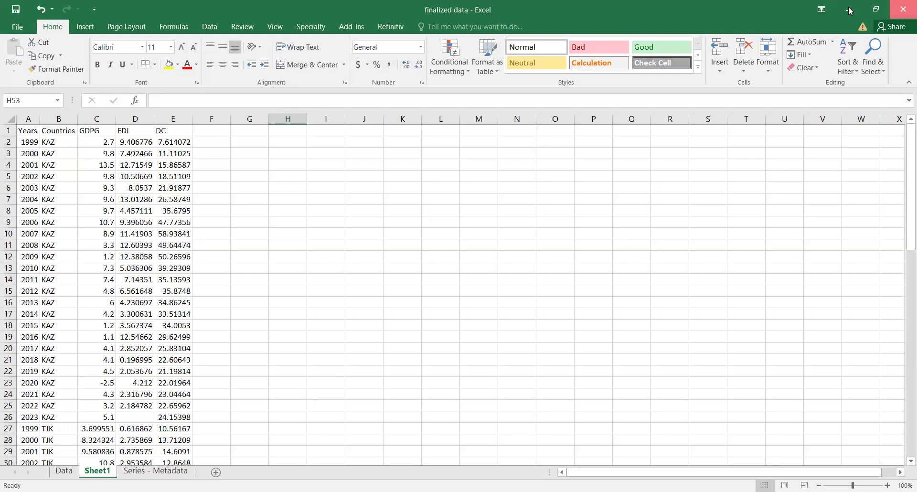
click(848, 10)
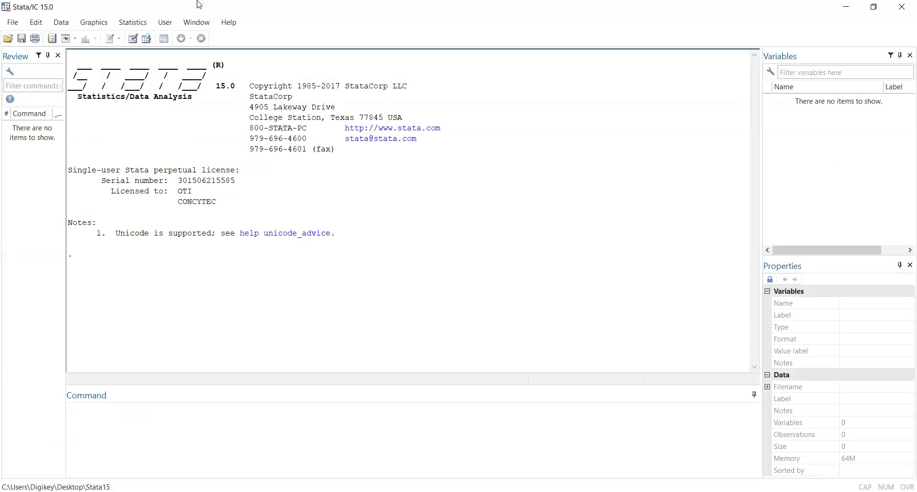
click(6, 23)
mouse_move(45, 151)
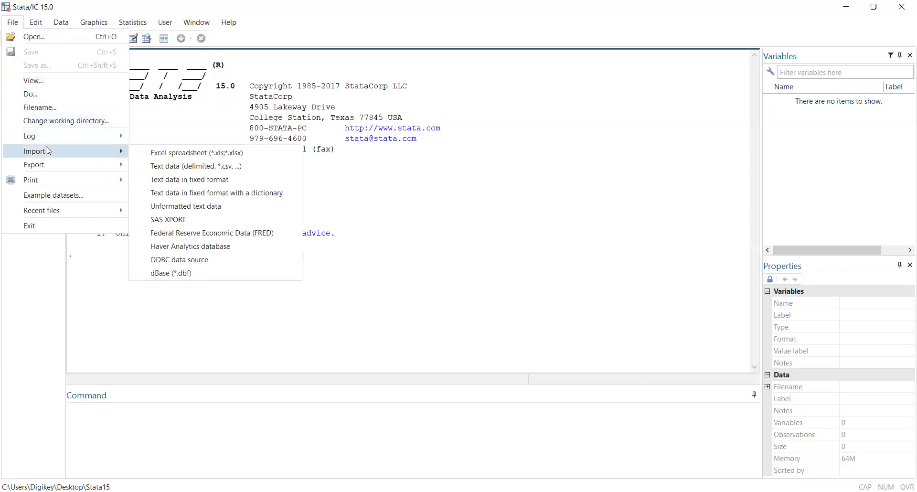
click(162, 154)
click(560, 184)
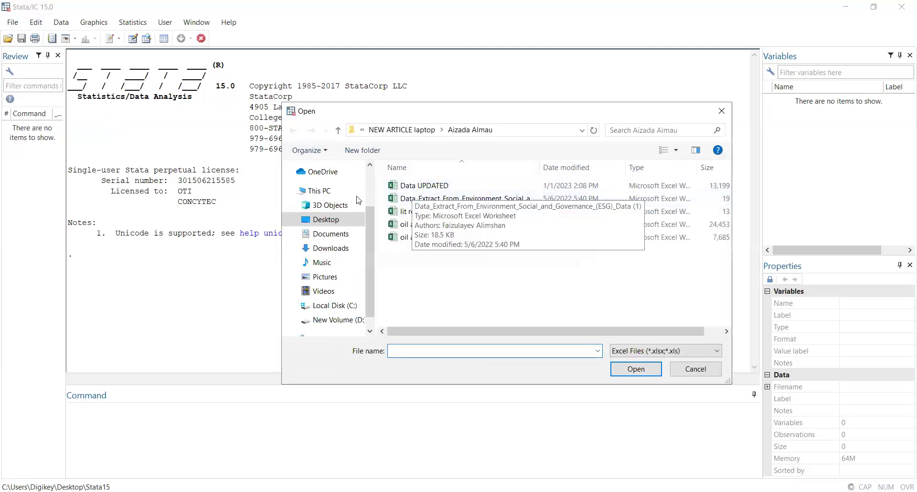
click(334, 248)
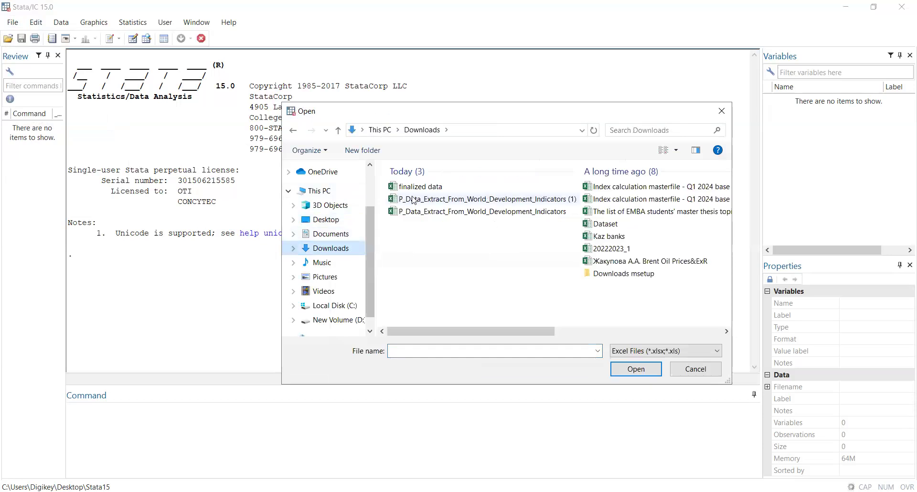
click(424, 191)
double_click(425, 191)
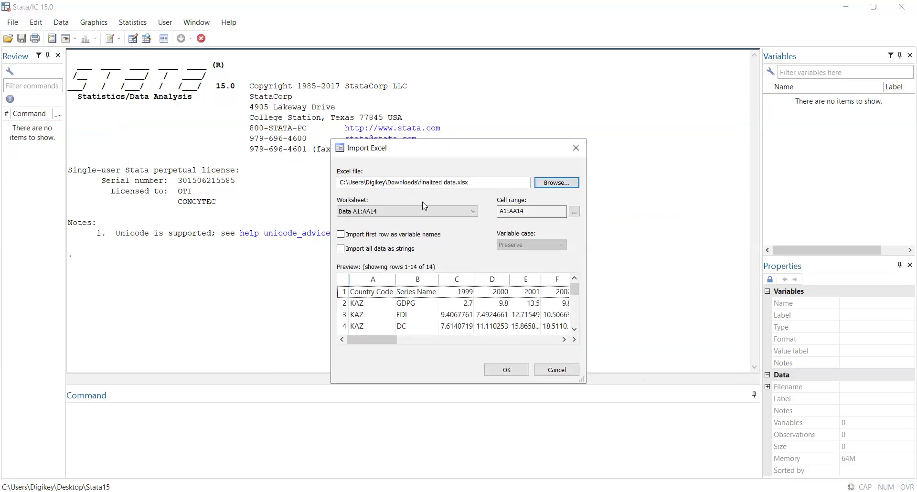
- Import worksheet Sheet1 A1:E76, using the first row as variable names, after checking the data preview
drag(375, 340, 370, 308)
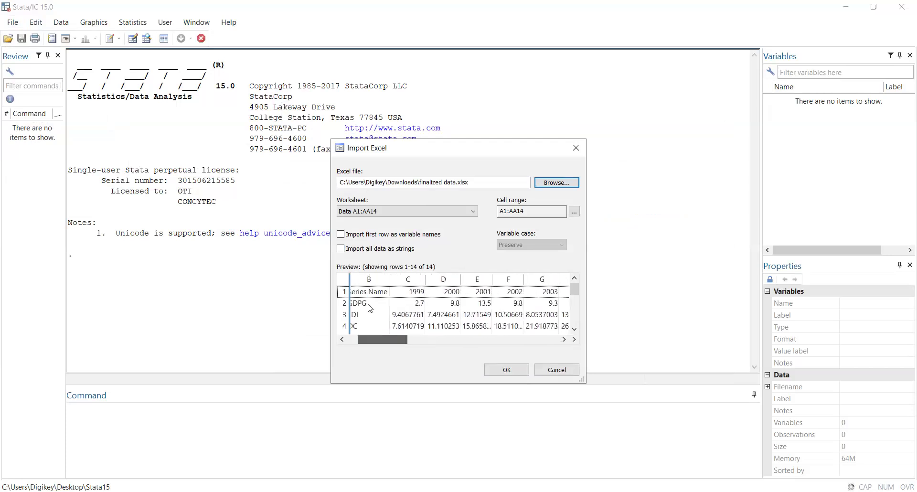
click(341, 234)
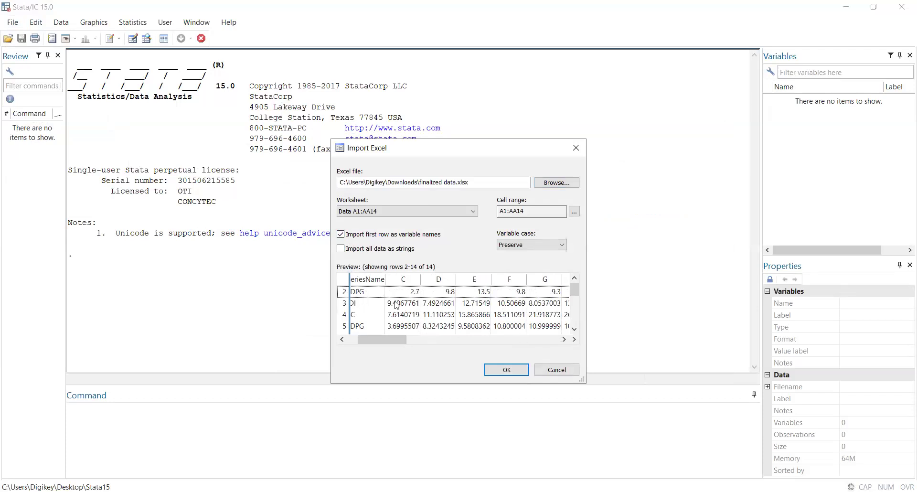
click(426, 212)
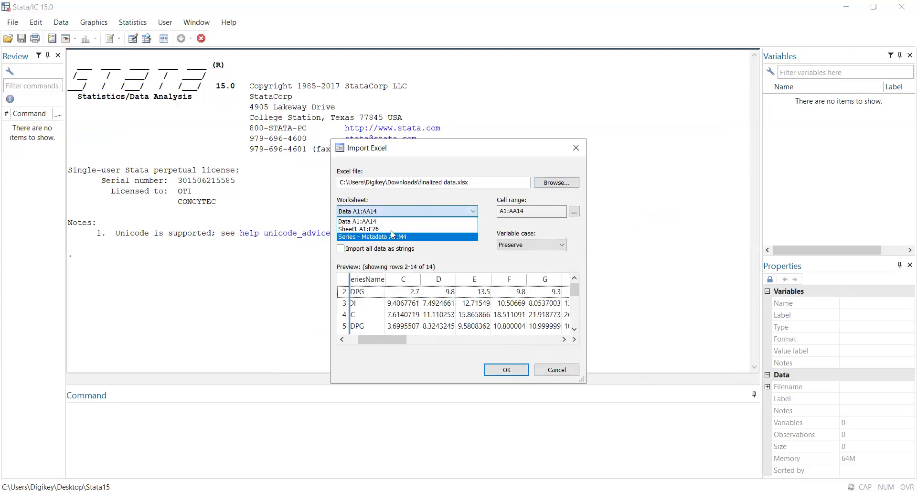
click(364, 230)
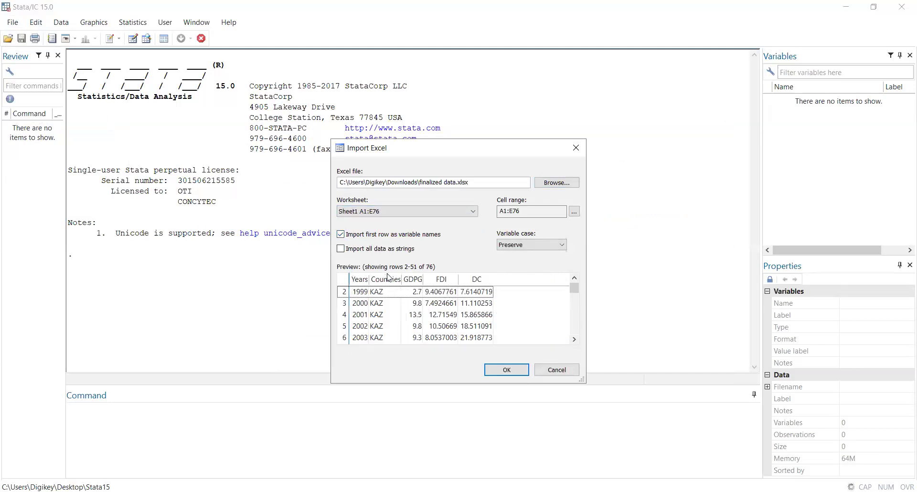
mouse_move(574, 289)
mouse_down()
mouse_move(570, 340)
mouse_move(579, 280)
mouse_move(560, 282)
mouse_up()
scroll(425, 286, down, 3)
scroll(444, 305, down, 3)
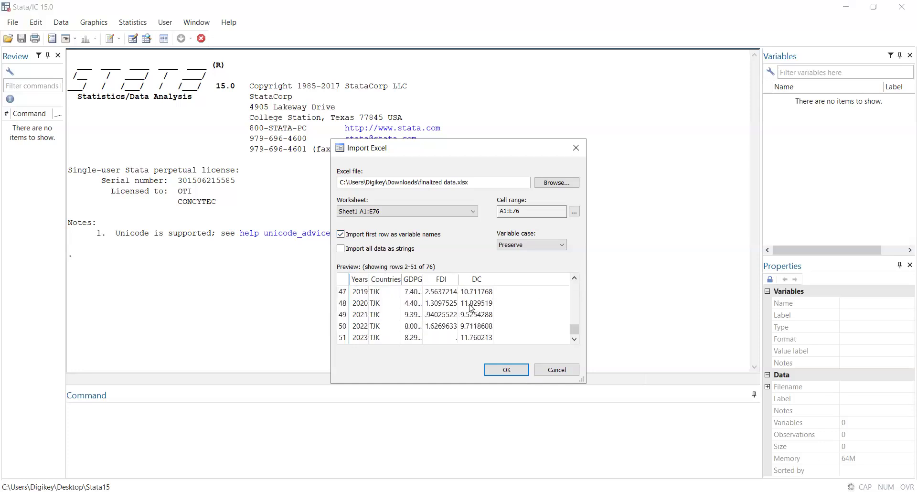
scroll(462, 334, down, 9)
scroll(500, 328, up, 15)
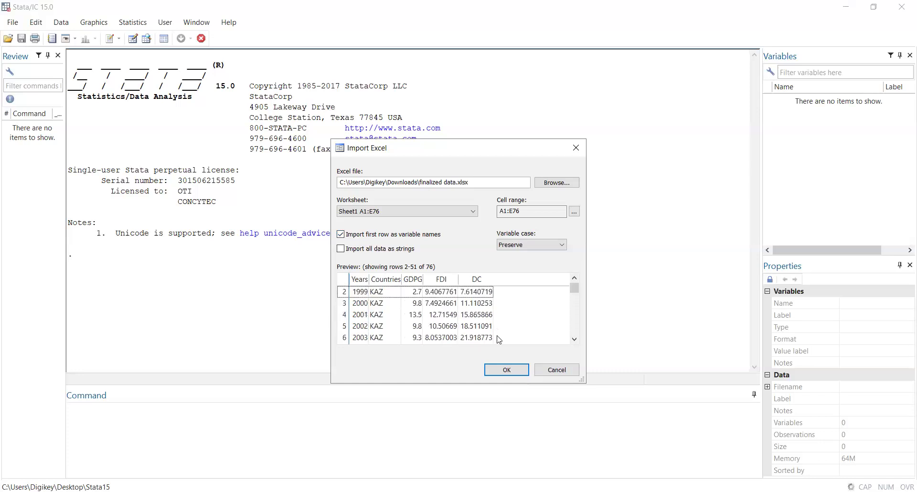
click(515, 373)
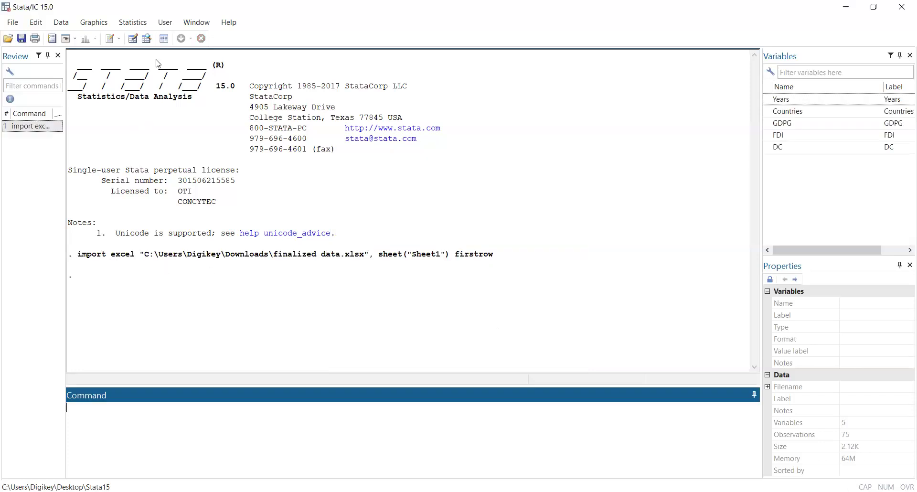
- Open the longitudinal/panel data setup command for declaring the dataset to be panel data
click(135, 28)
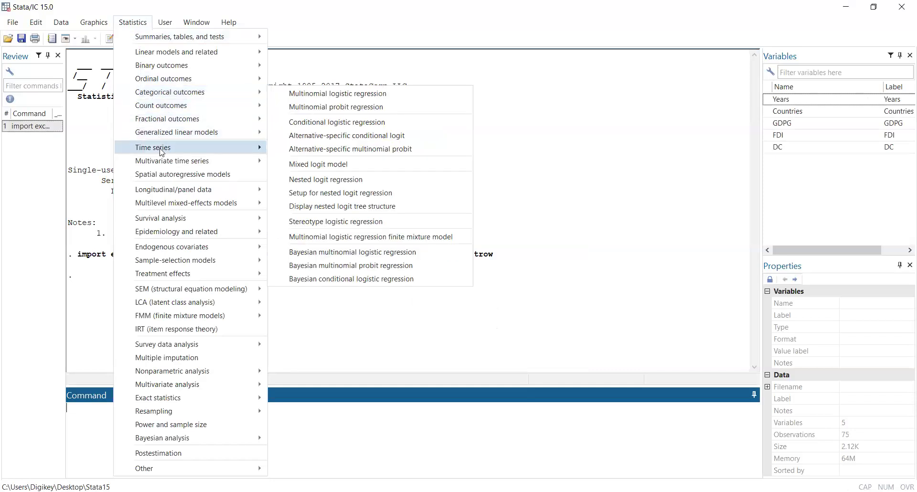
mouse_move(160, 152)
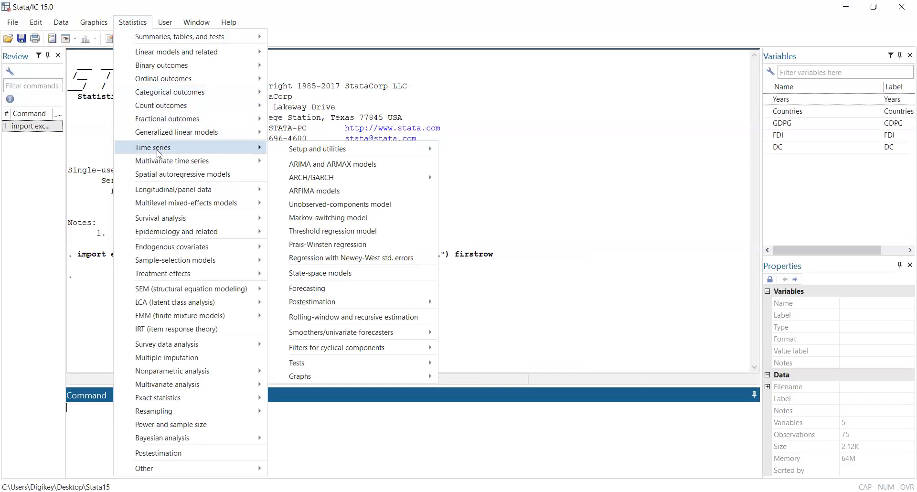
mouse_move(182, 192)
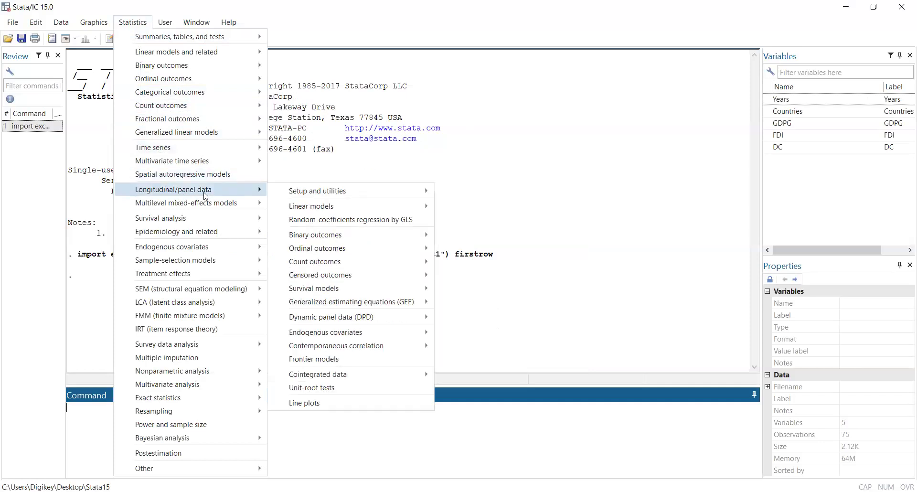
mouse_move(333, 195)
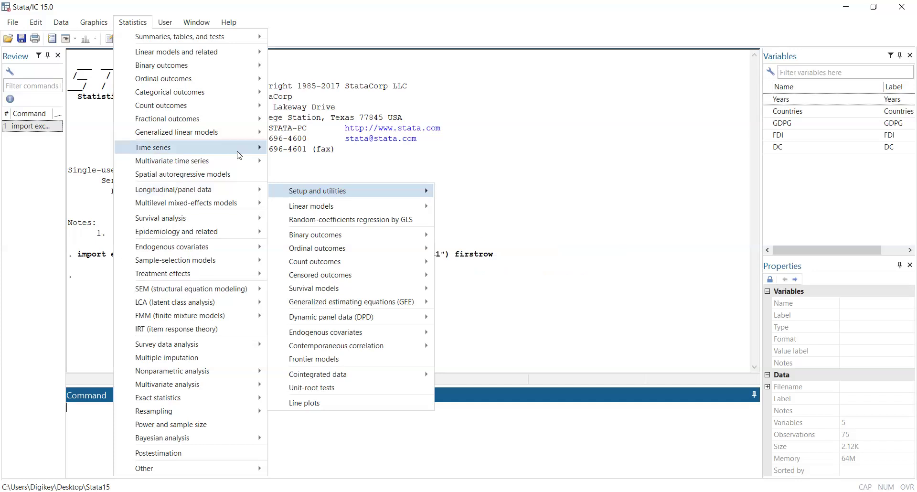
mouse_move(239, 155)
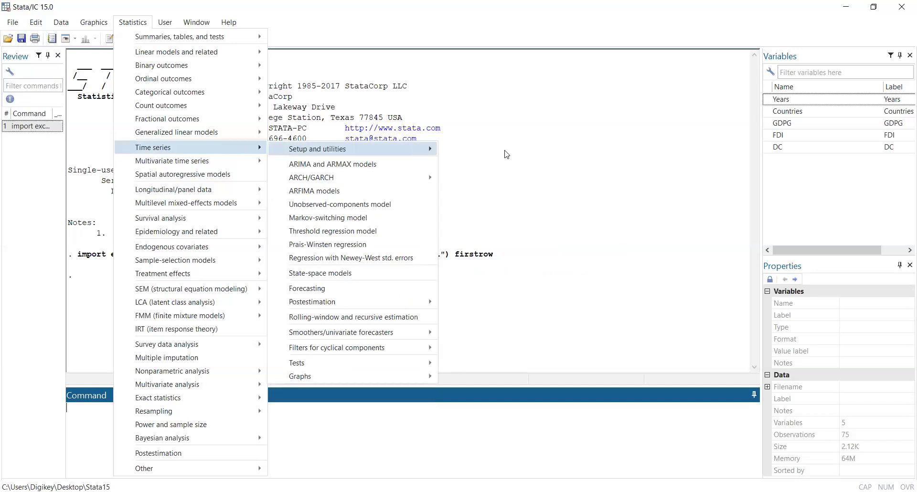
mouse_move(506, 153)
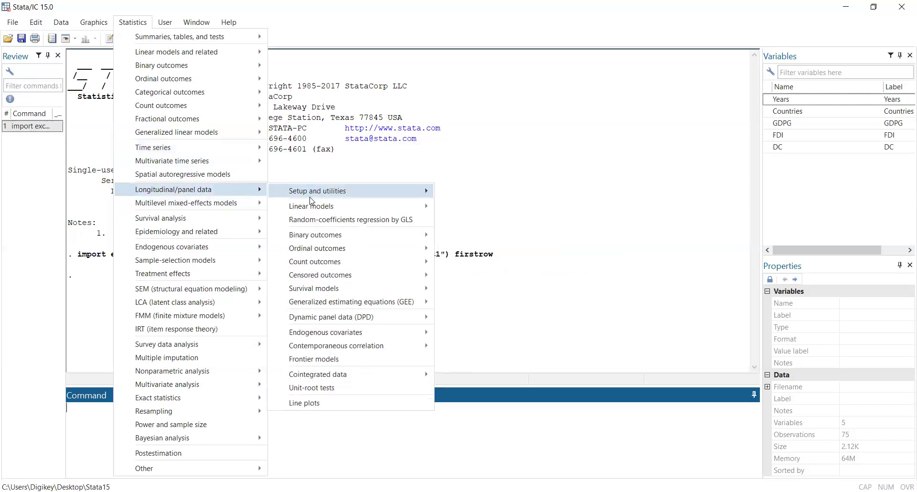
mouse_move(297, 193)
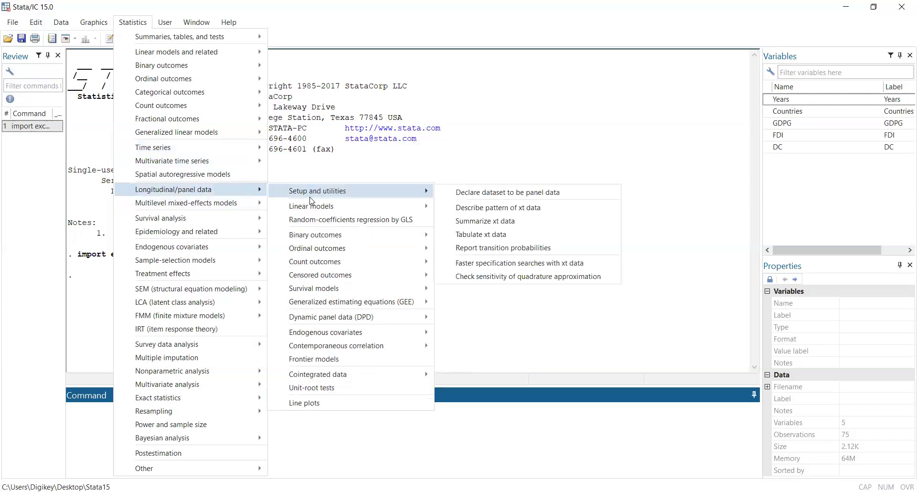
click(456, 195)
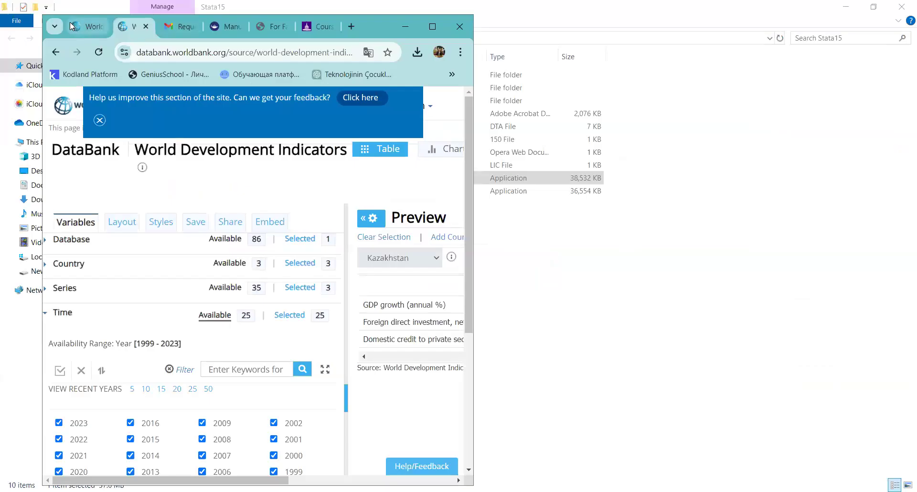
click(108, 19)
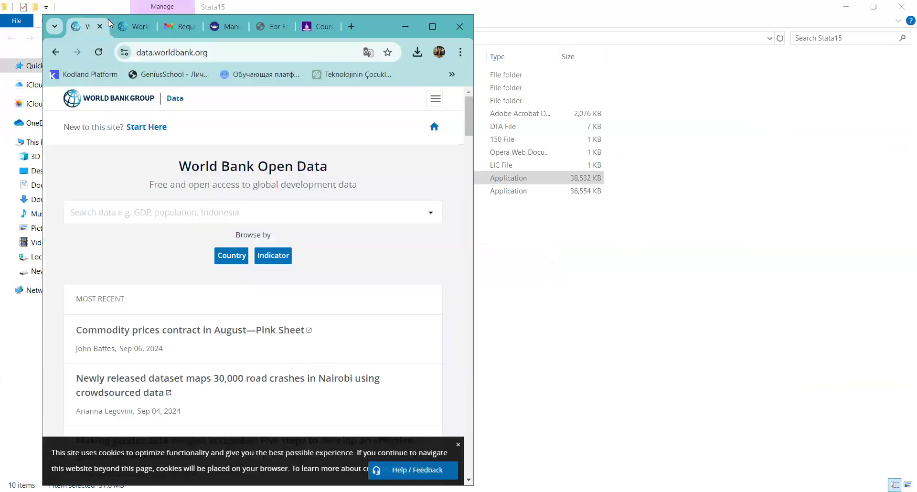
key(super+Up)
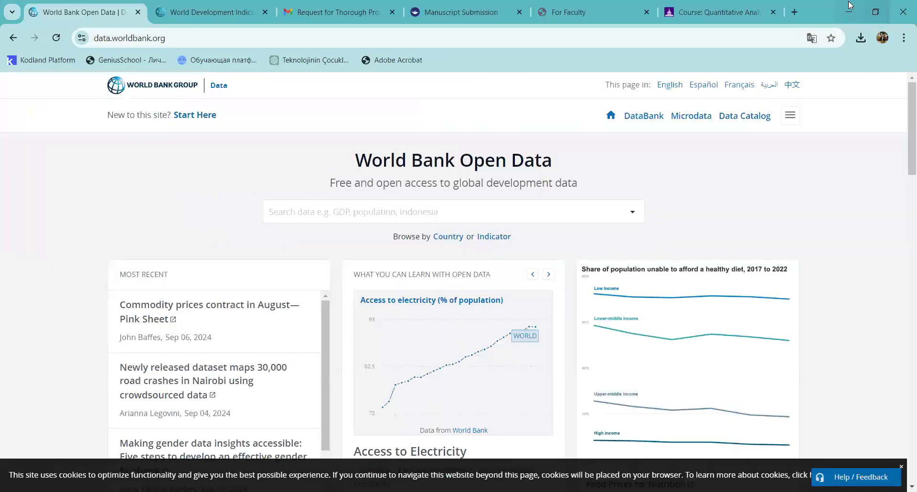
click(849, 6)
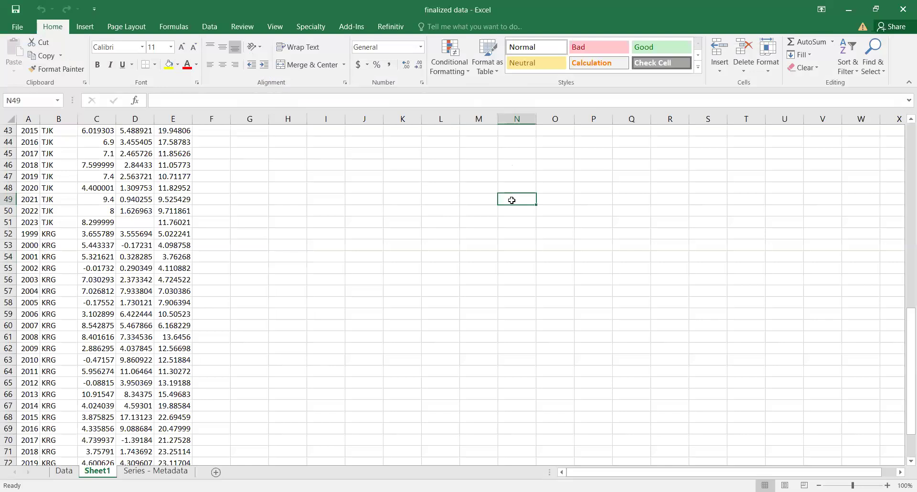
- Insert a new column before Countries in Sheet1 and head it "ID"
click(347, 181)
scroll(267, 230, up, 14)
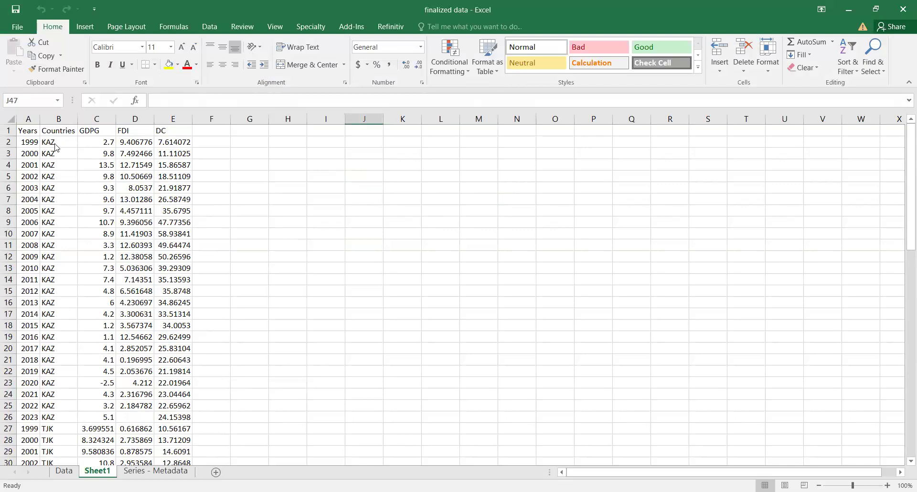
drag(55, 145, 57, 407)
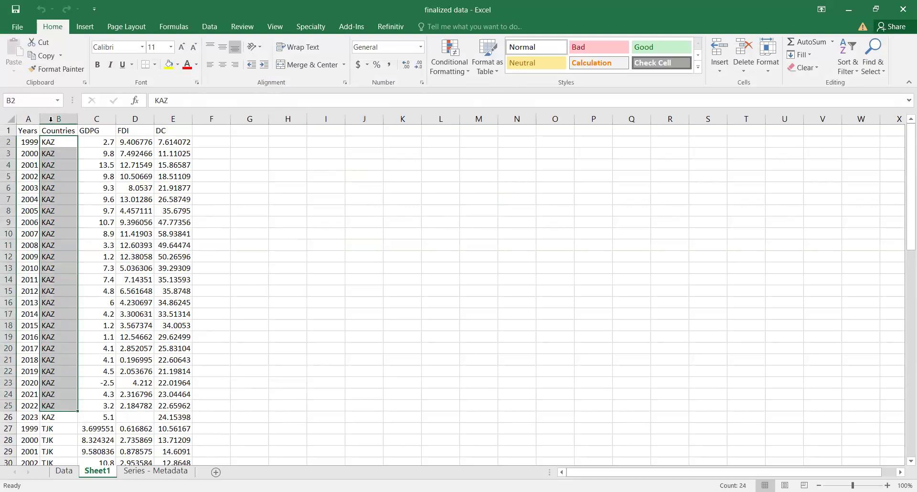
right_click(76, 163)
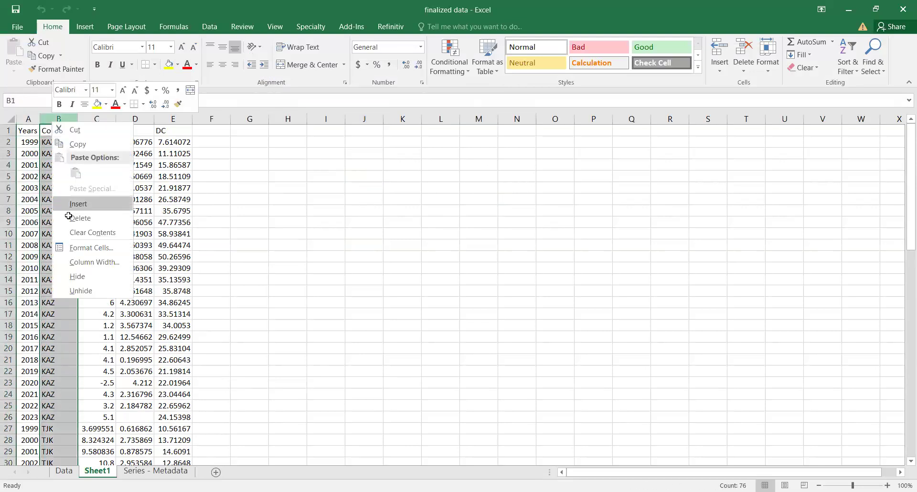
click(71, 206)
click(50, 134)
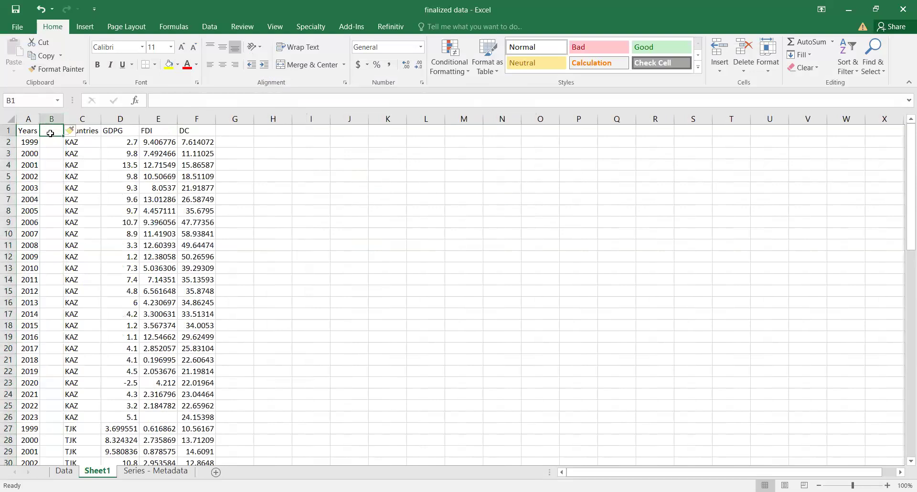
text(ID)
key(Return)
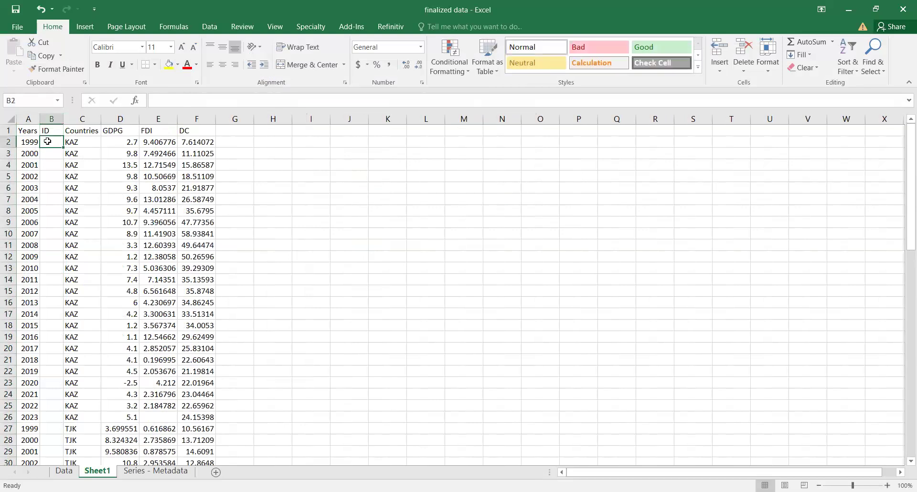
- Fill the ID column with 1 for all KAZ rows, B2 to B26
text(1)
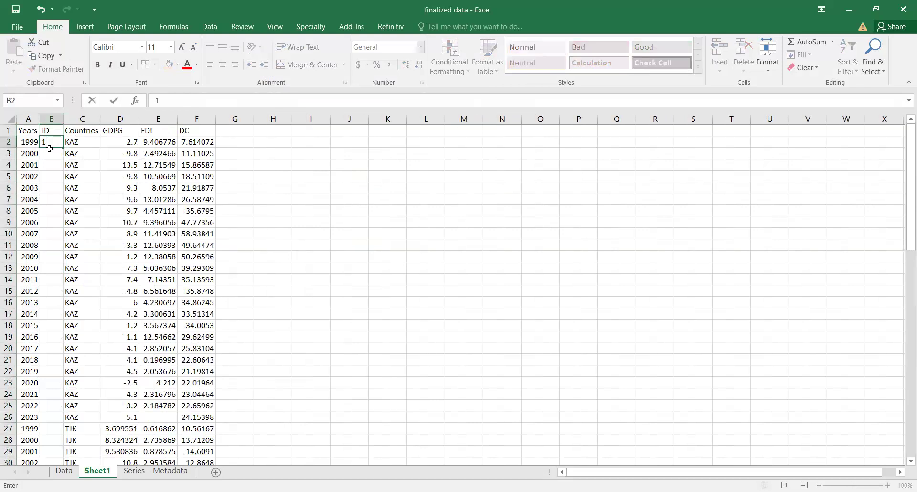
drag(59, 154, 60, 159)
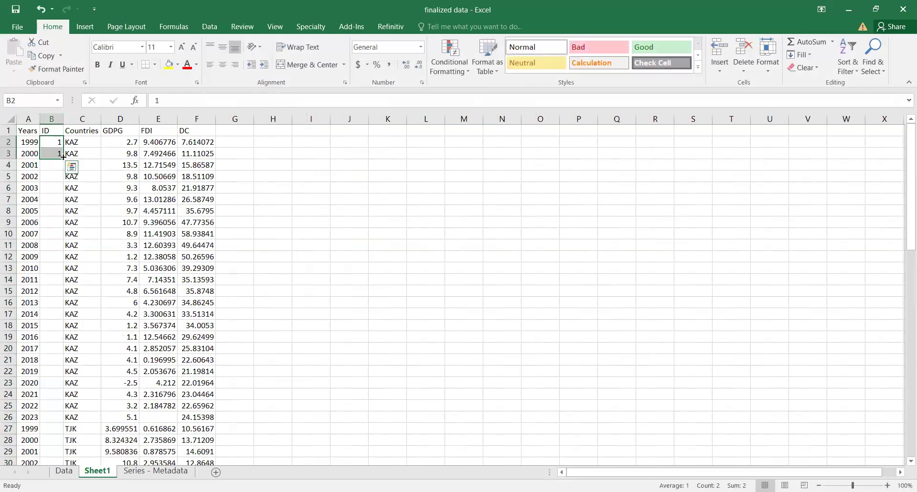
drag(42, 420, 43, 420)
- Fill the ID column with 2 for all TJK rows, B27 to B51
click(57, 427)
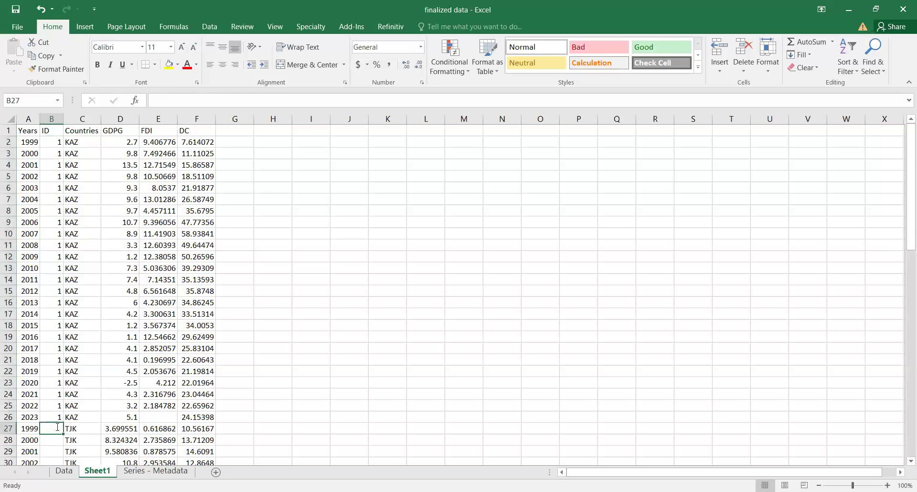
text(2)
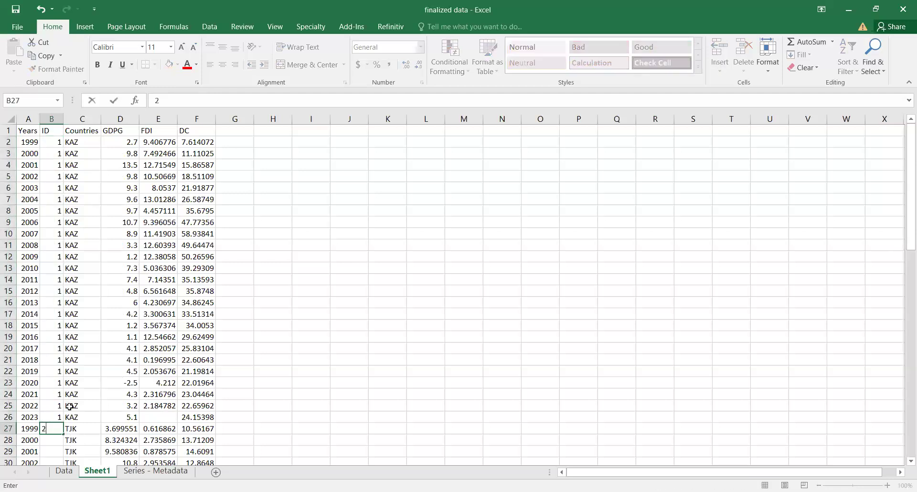
scroll(66, 330, down, 3)
drag(63, 330, 75, 361)
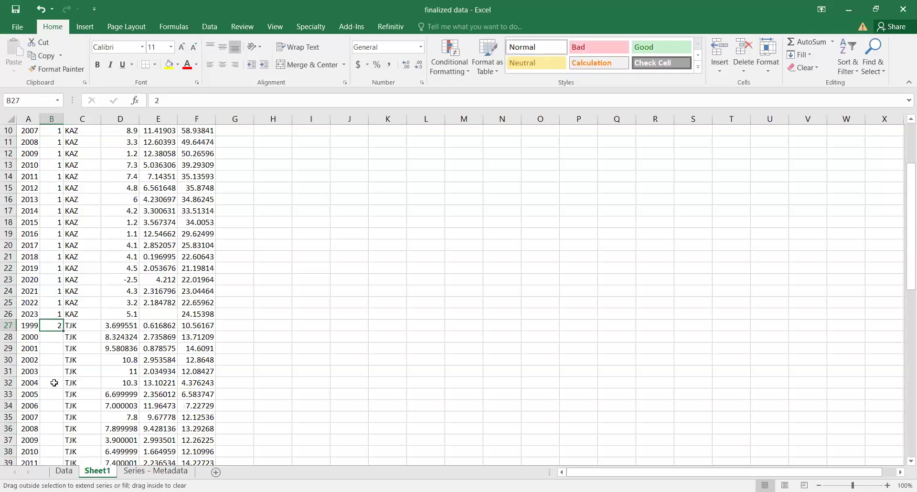
- Fill the ID column with 3 for all KRG rows, B52 to B76
click(56, 372)
text(3)
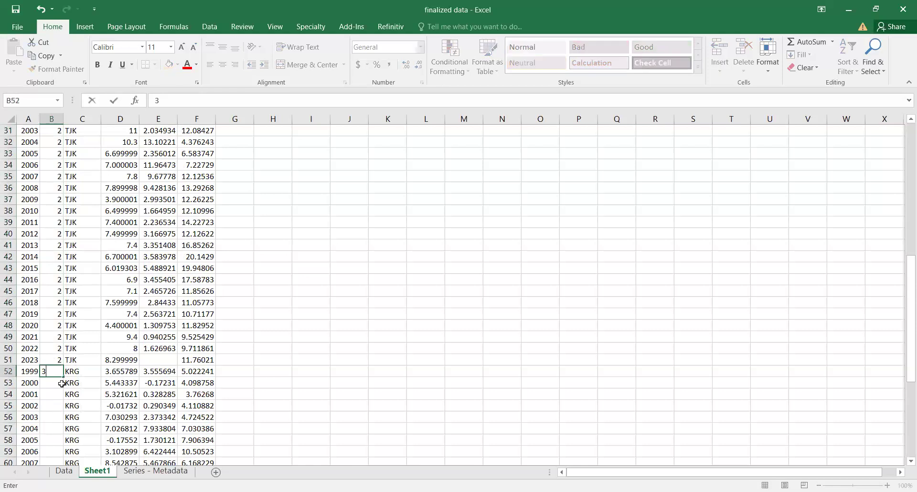
click(51, 373)
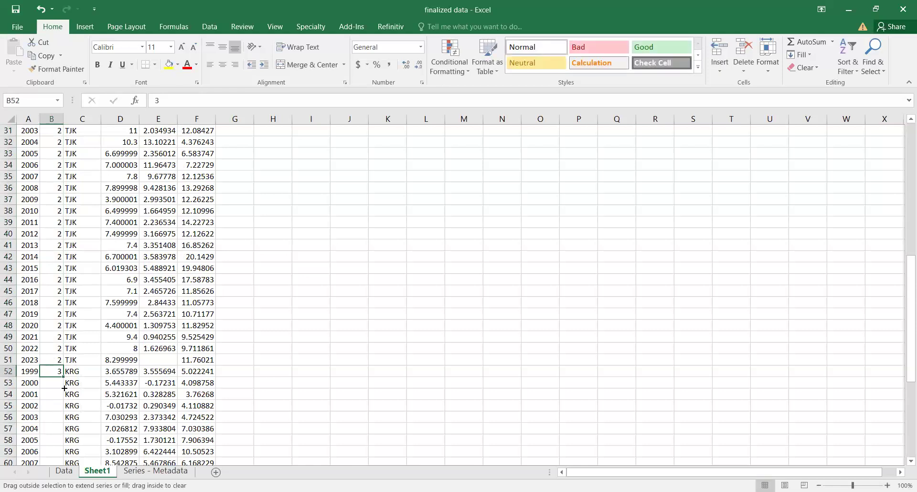
drag(63, 377, 53, 442)
click(104, 380)
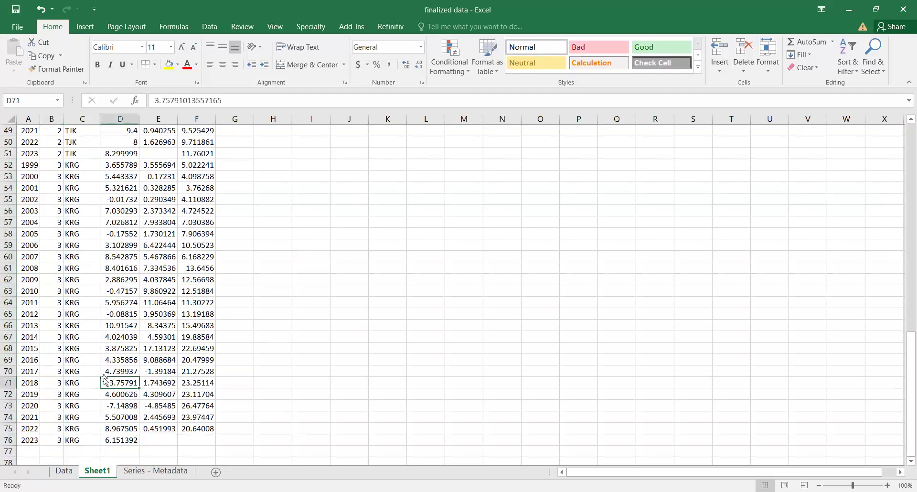
- Save the workbook and check the ID values against the country codes
click(11, 13)
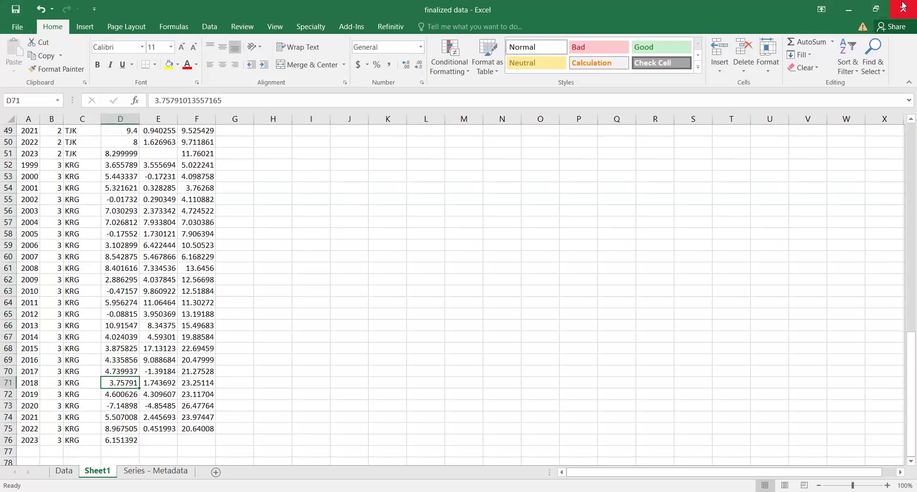
scroll(94, 153, up, 11)
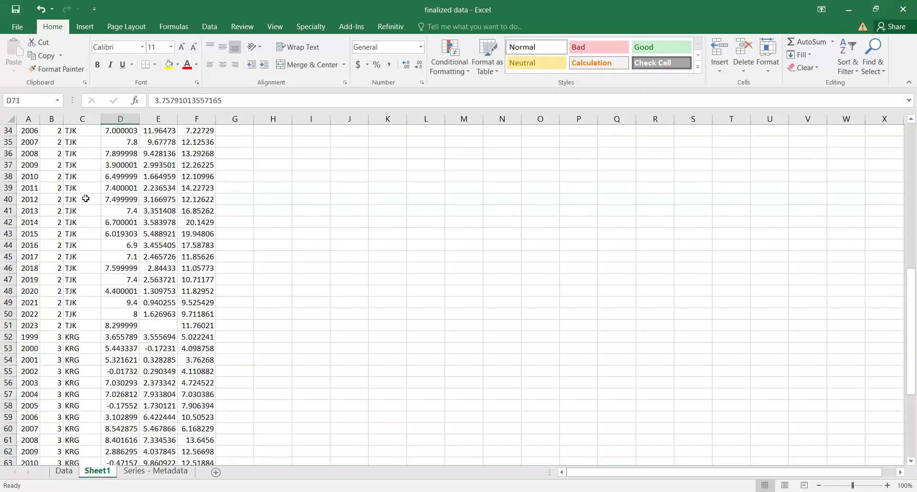
scroll(94, 153, down, 14)
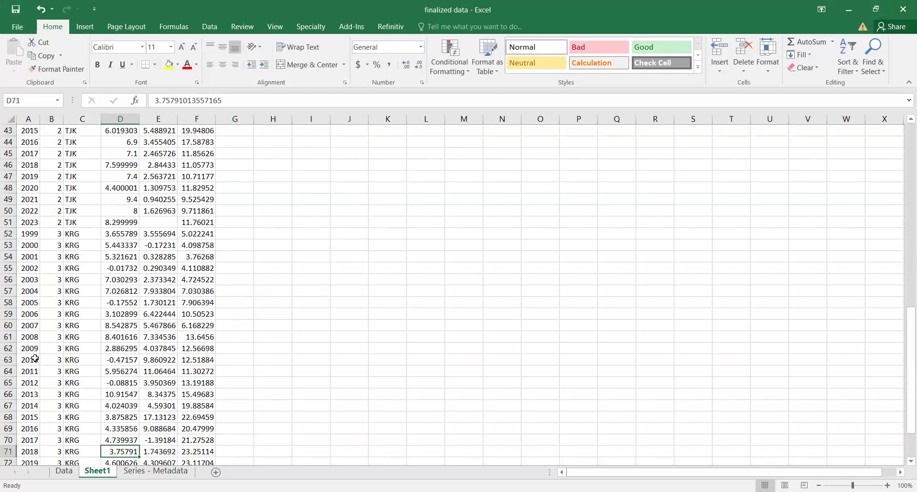
scroll(79, 283, down, 1)
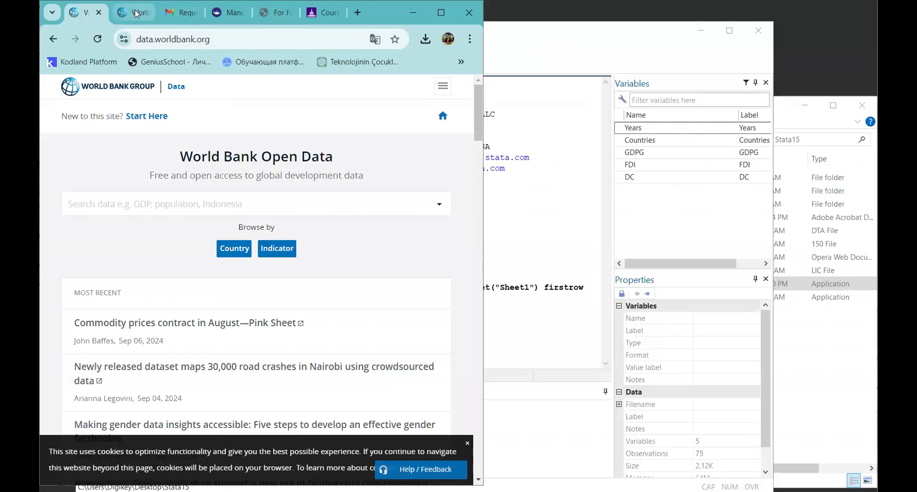
- Switch to Stata and select the updated "finalized data" workbook from the Downloads folder for a new Excel import
click(136, 14)
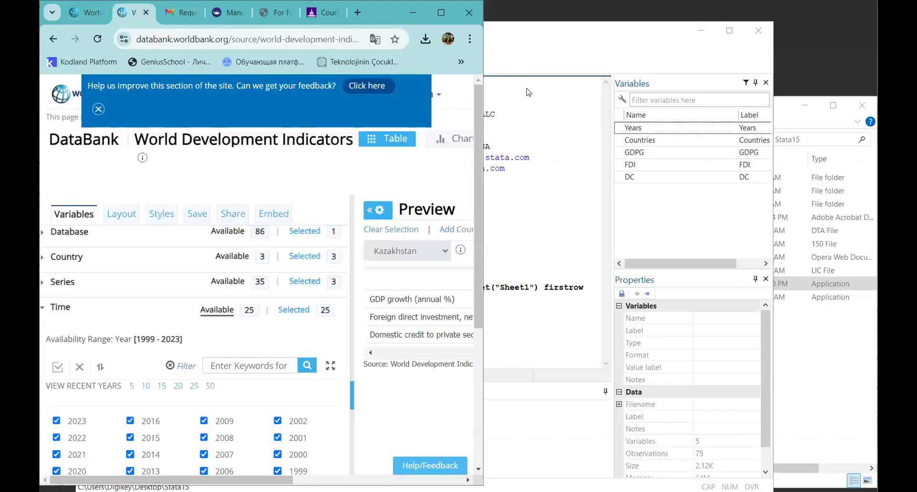
key(alt+Tab)
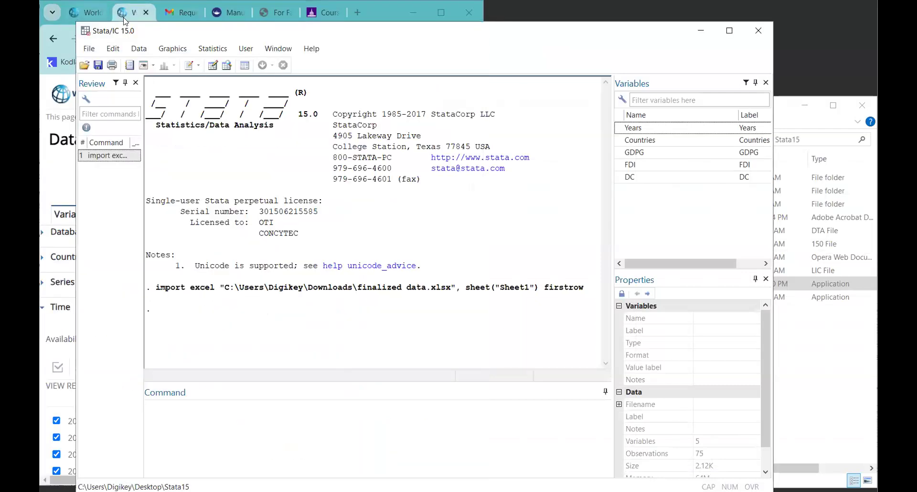
double_click(160, 31)
click(13, 22)
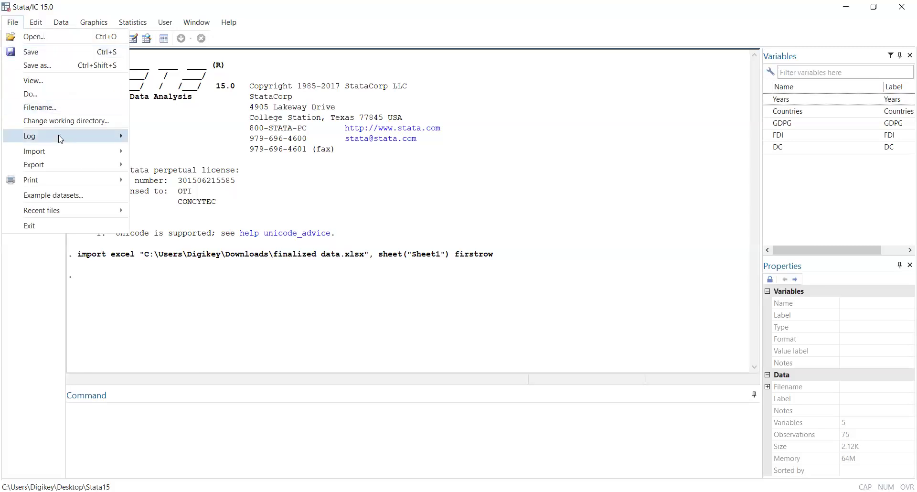
mouse_move(102, 152)
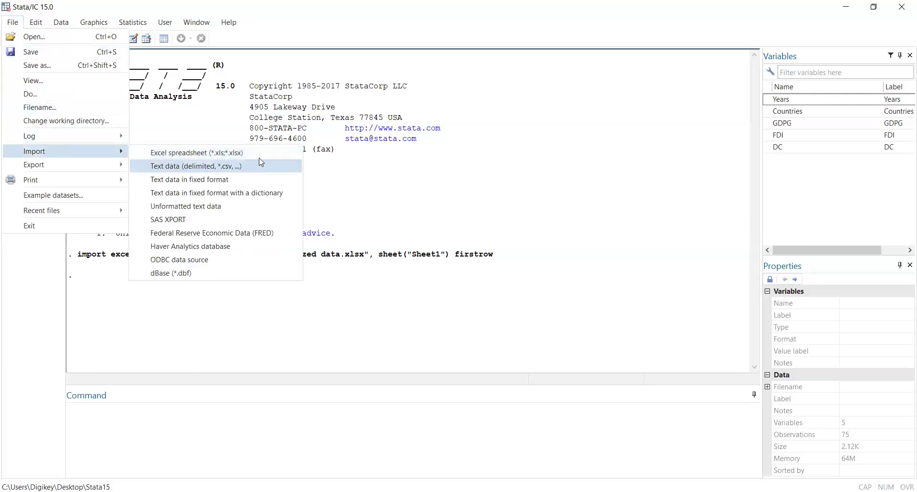
click(259, 157)
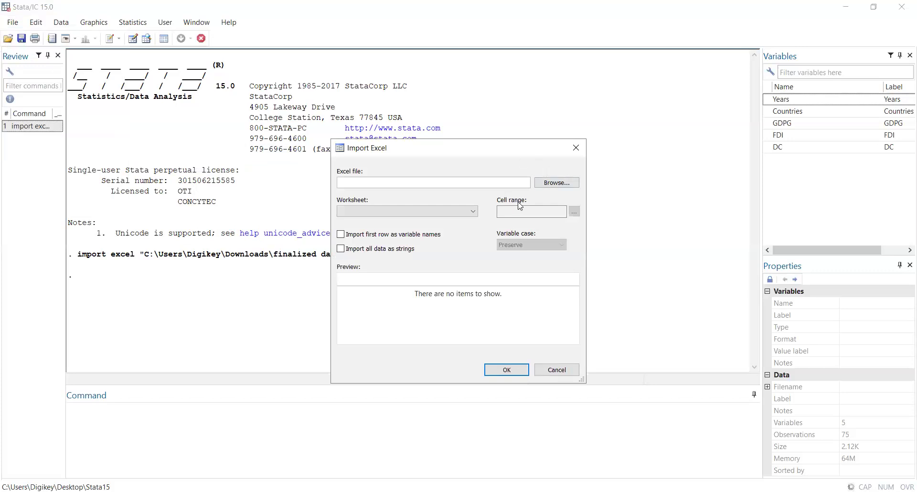
click(554, 186)
click(417, 187)
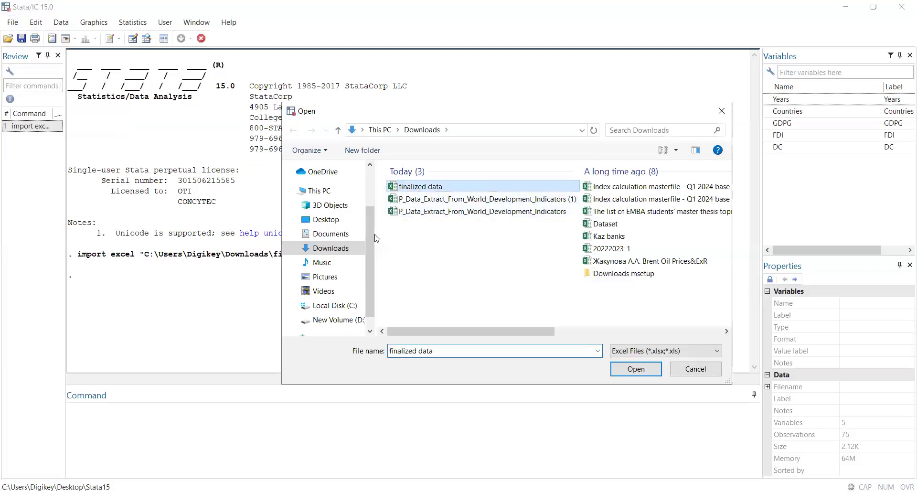
key(Return)
- Import worksheet Sheet1 A1:F76 with the first row as variable names, discarding the unsaved data in memory
click(353, 236)
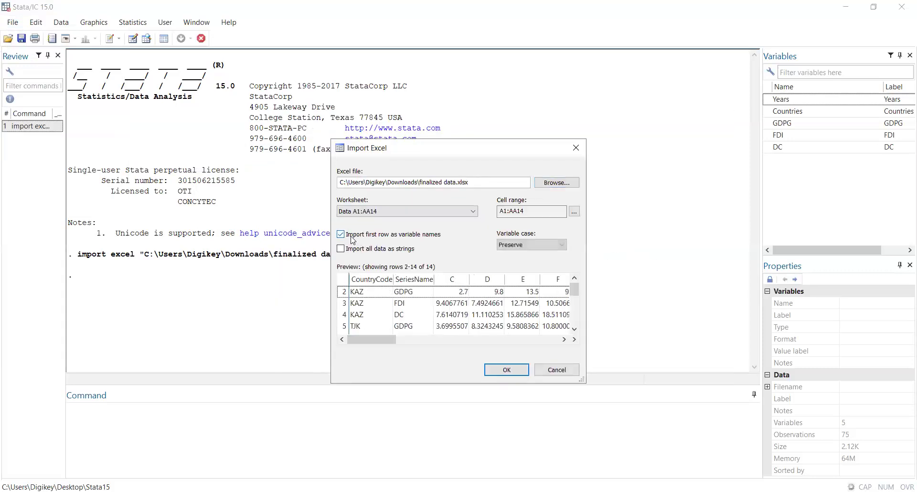
click(425, 216)
click(396, 237)
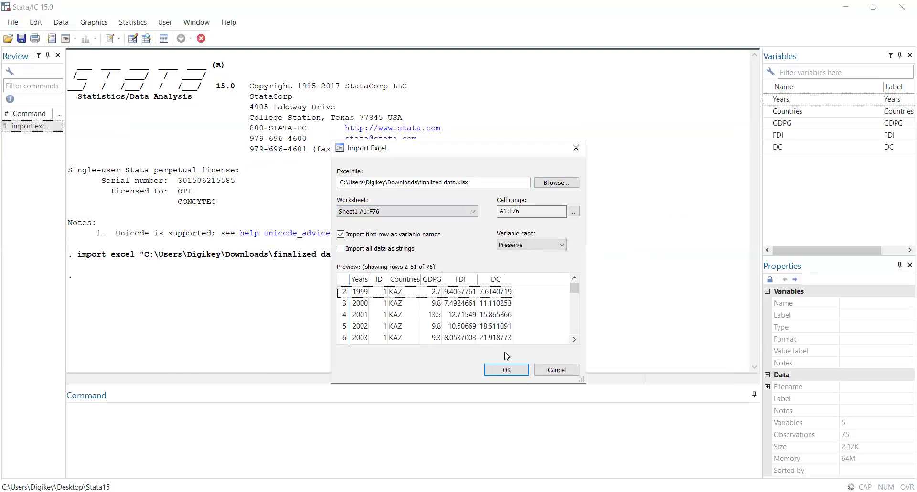
click(508, 368)
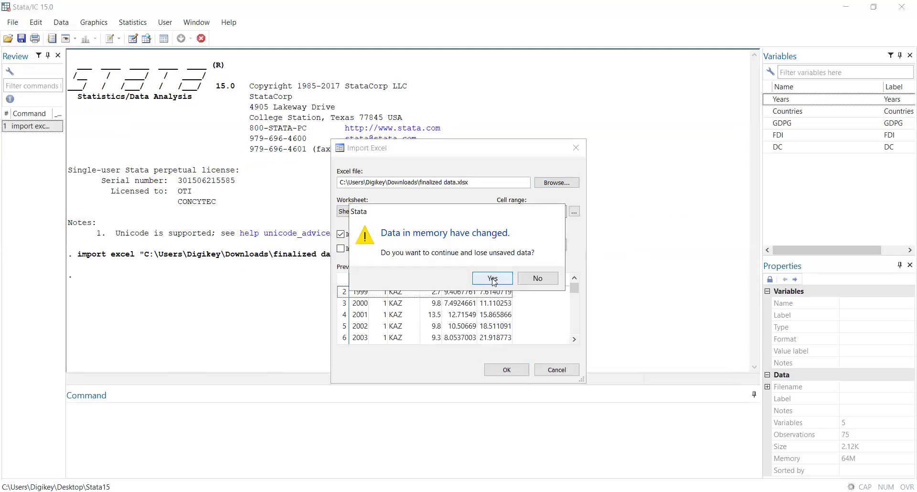
click(492, 278)
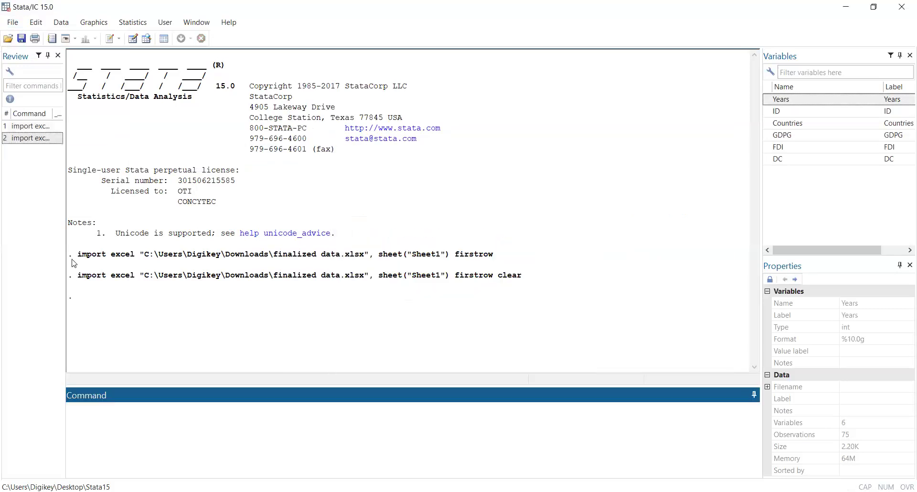
- Open the longitudinal/panel data setup dialog for declaring the dataset to be panel data and move it aside
click(132, 27)
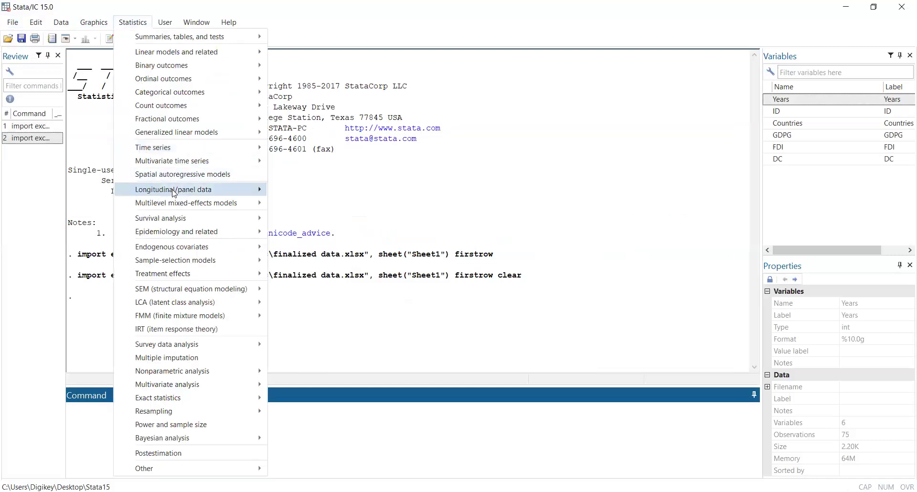
mouse_move(174, 192)
mouse_move(315, 196)
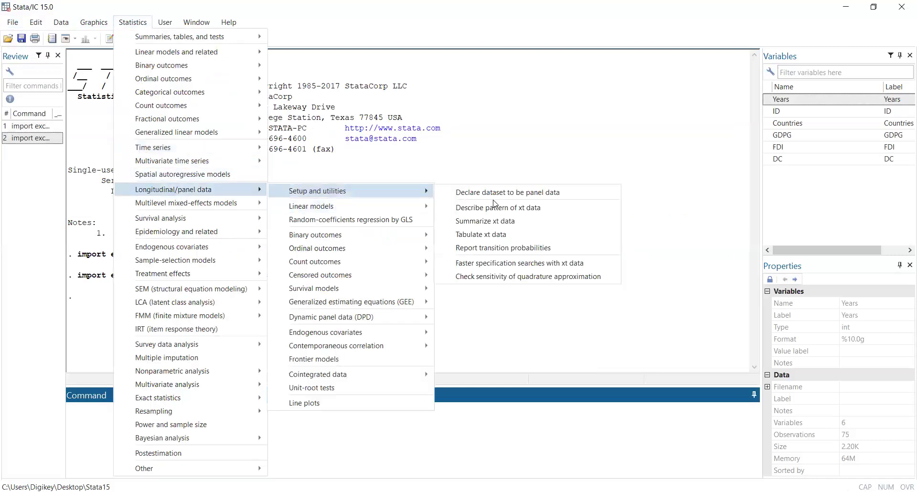
click(521, 193)
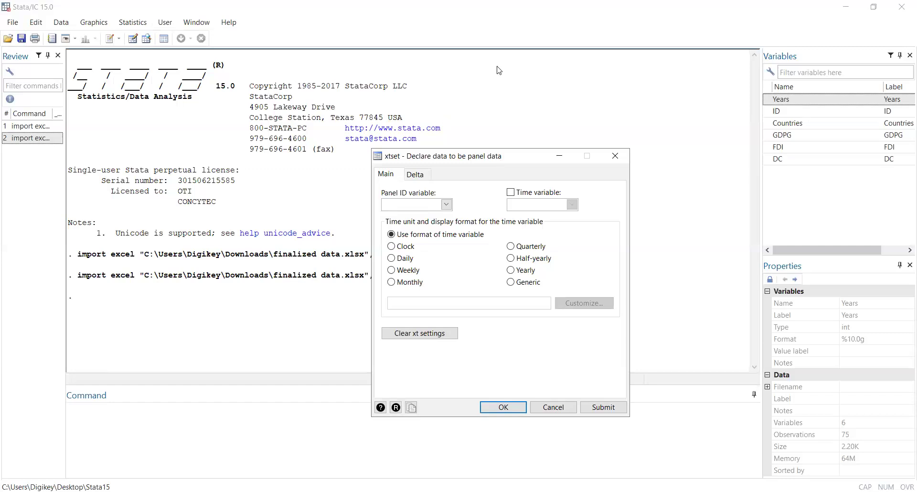
drag(496, 157, 421, 129)
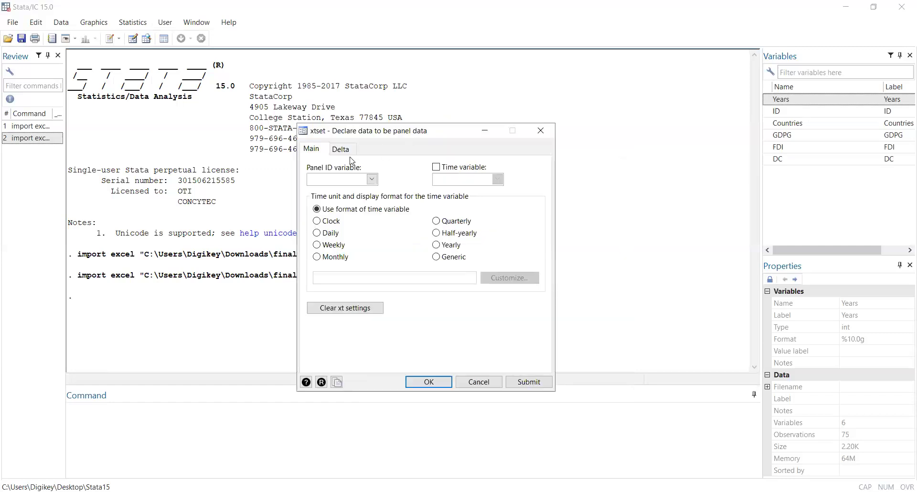
click(454, 62)
- Declare the dataset as panel data with ID as the panel variable, Years as the time variable and a yearly time unit
click(323, 180)
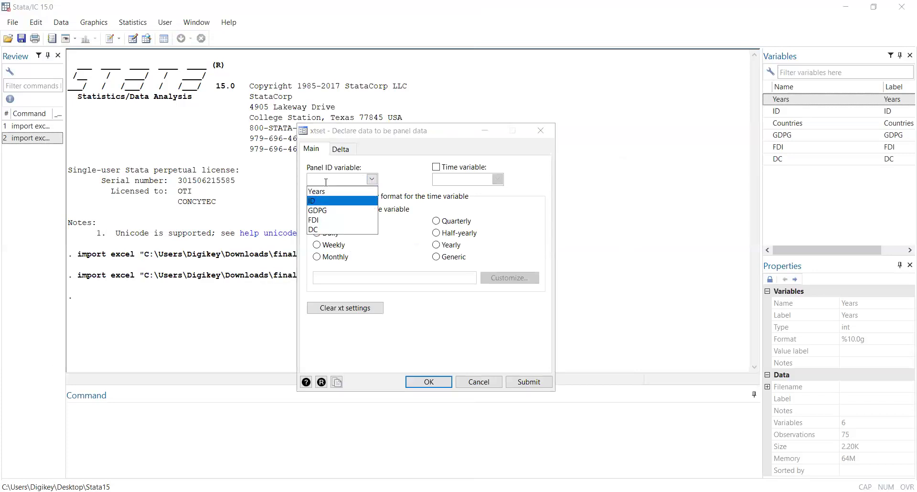
click(318, 201)
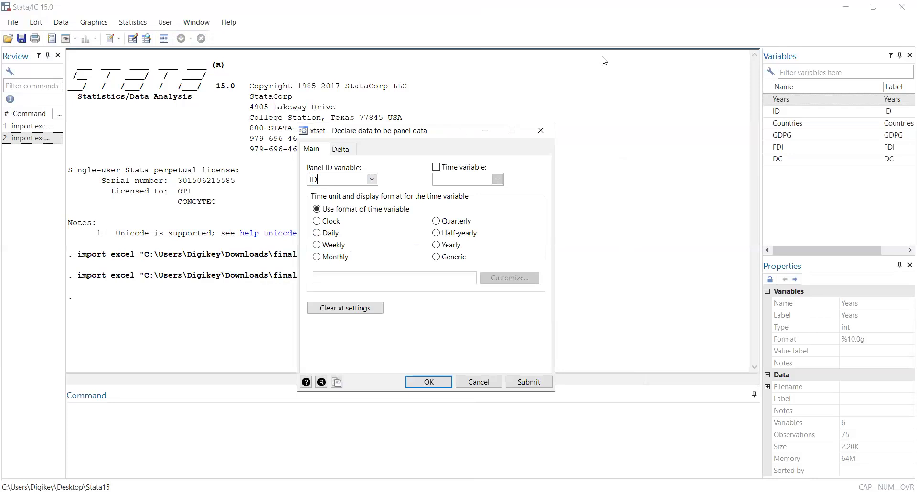
drag(319, 136, 279, 167)
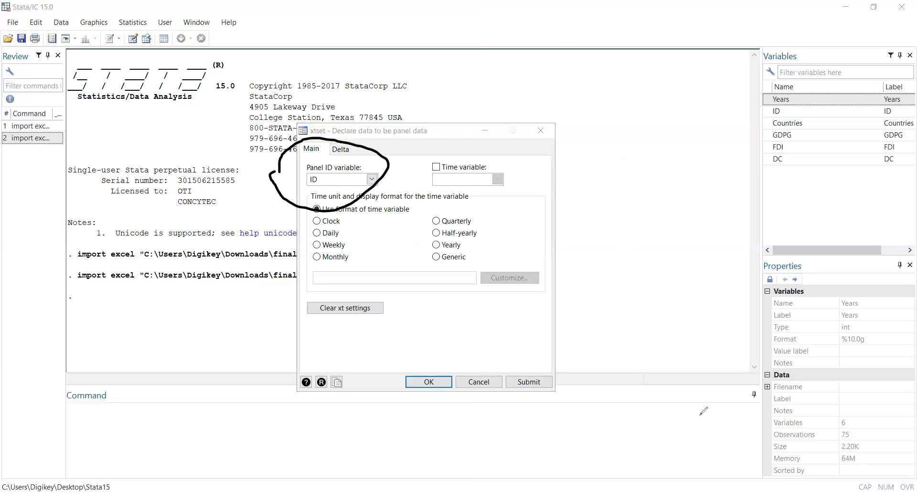
click(437, 168)
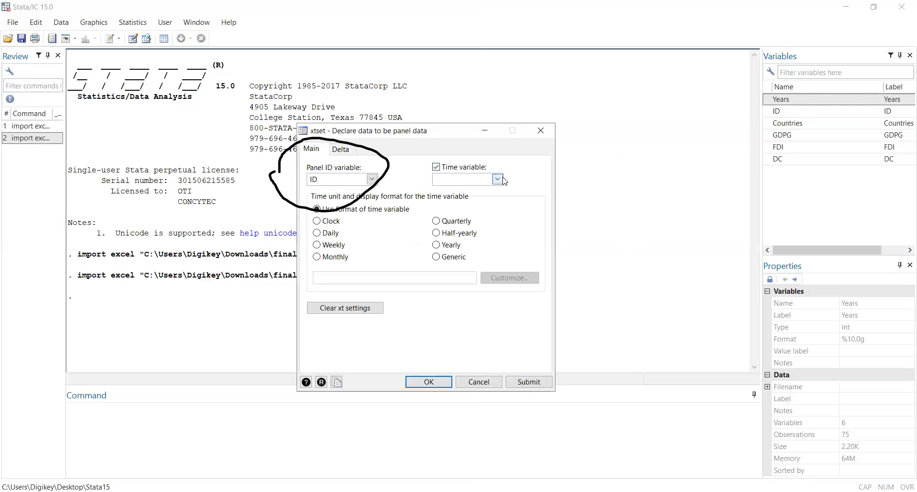
click(497, 179)
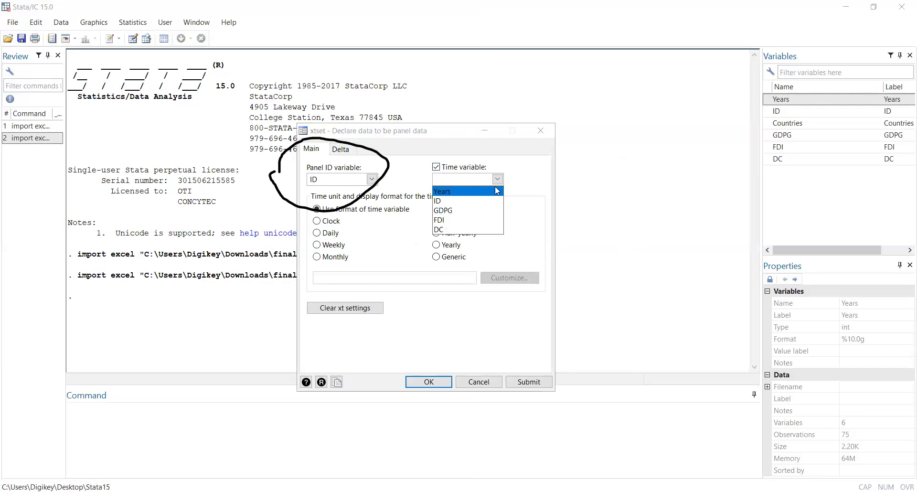
click(495, 187)
click(451, 244)
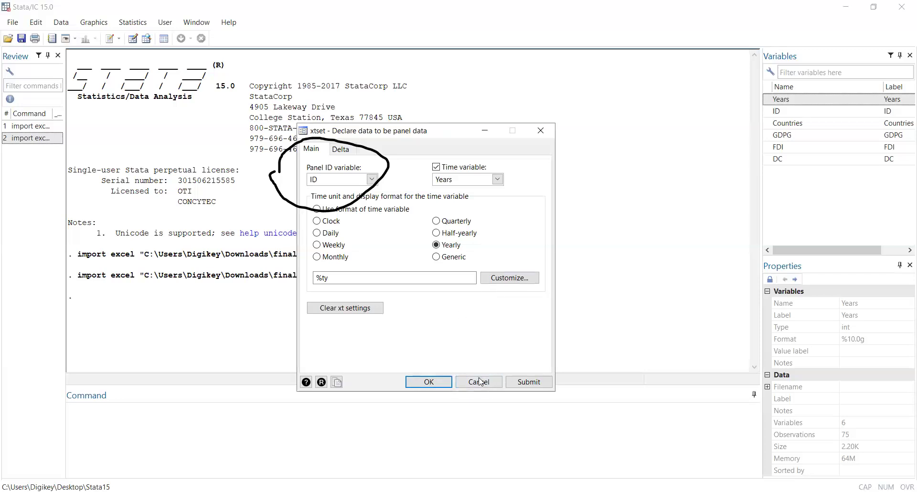
click(430, 383)
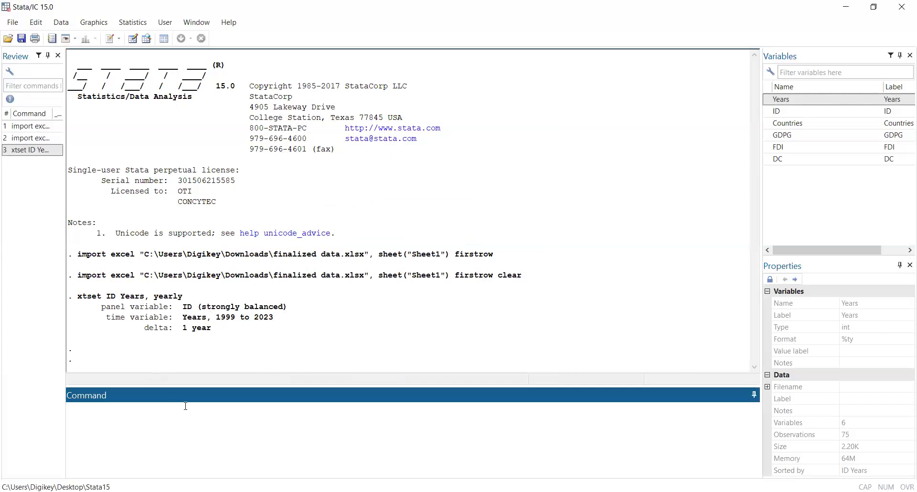
- Run summarize on GDPG, FDI and DC, and inspect the mean values in the output
text(summarize)
ctrl+scroll(186, 406, up, 15)
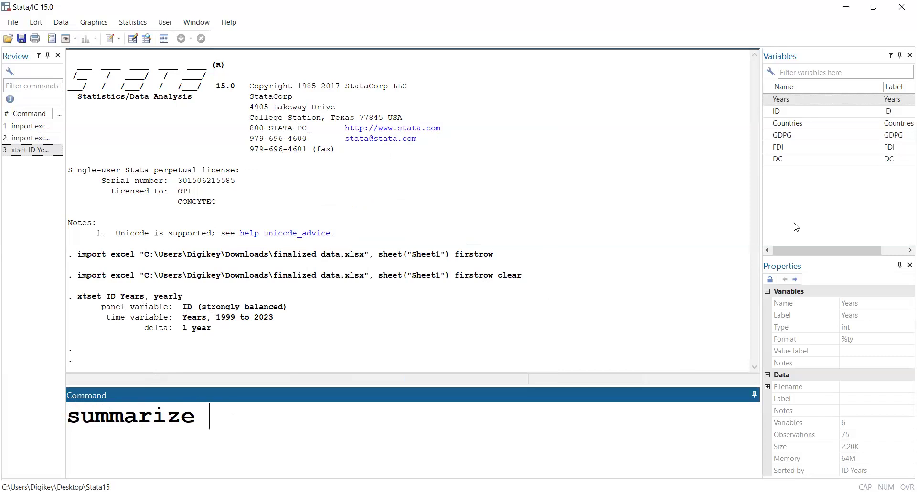
double_click(770, 136)
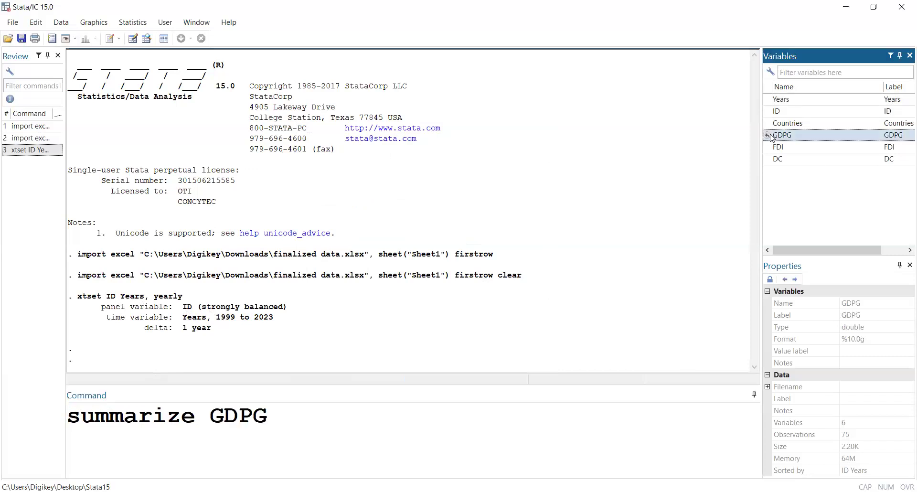
double_click(767, 148)
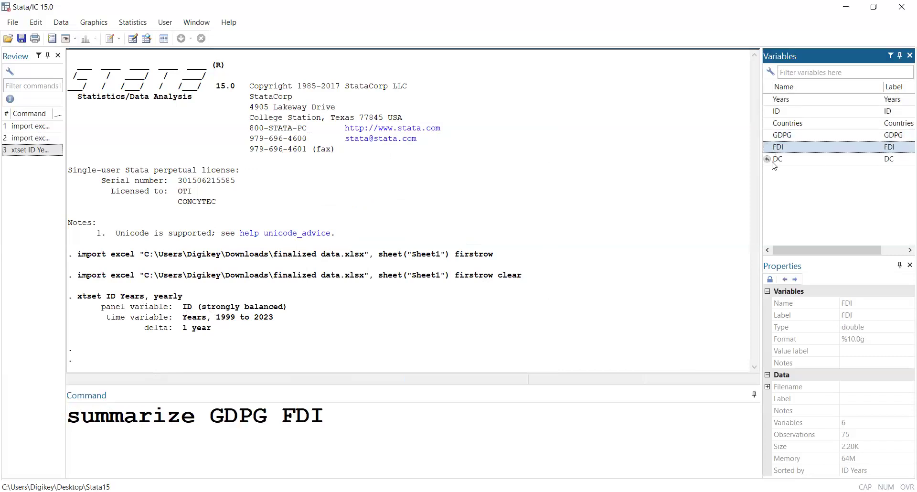
double_click(770, 160)
click(426, 434)
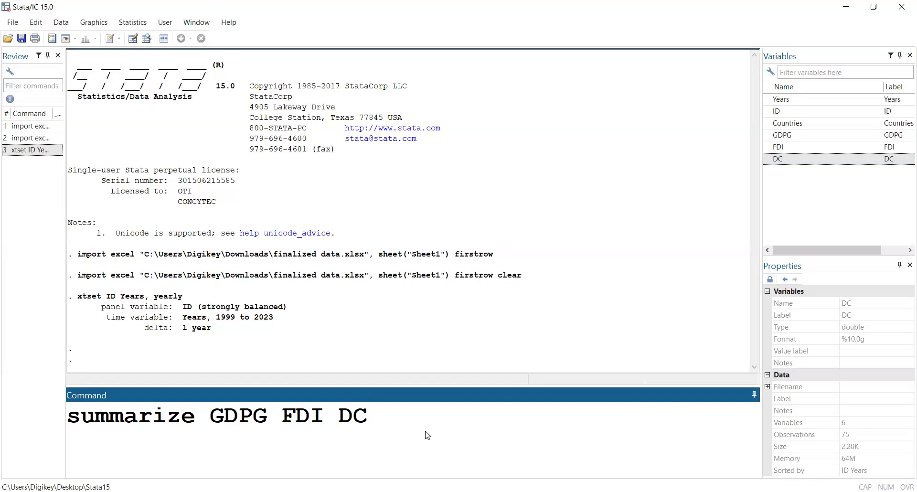
key(Return)
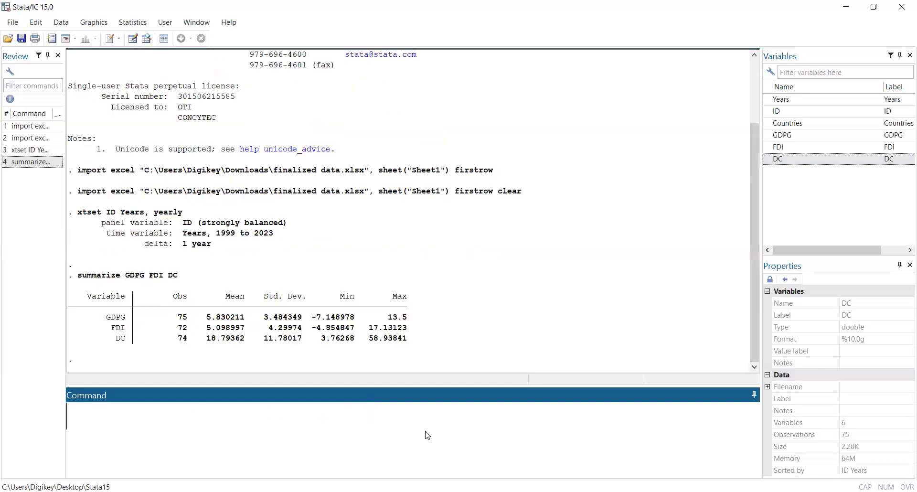
drag(200, 316, 246, 329)
click(211, 345)
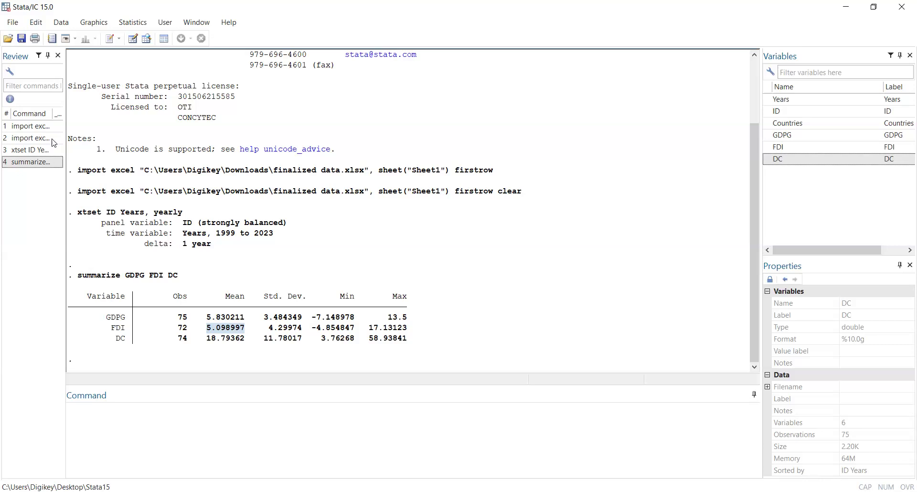
- Reuse the summarize command's variable list to run correl on GDPG, FDI and DC
click(34, 161)
double_click(138, 417)
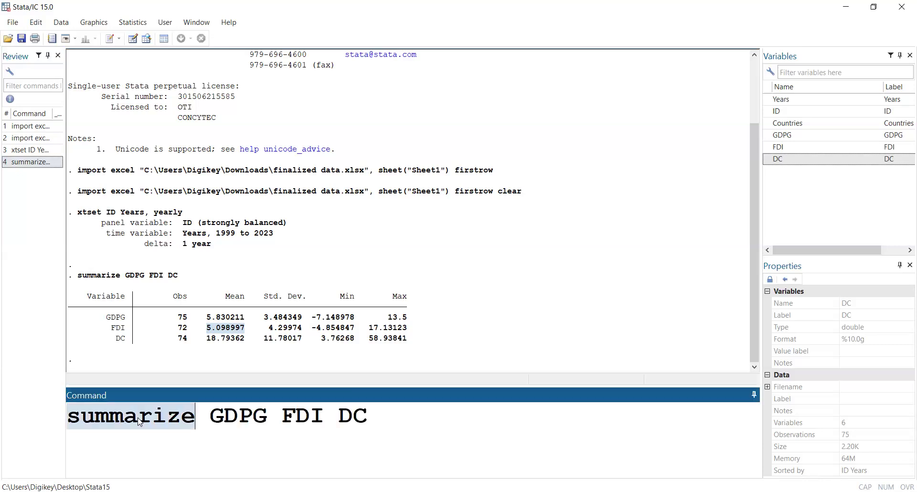
text(correl)
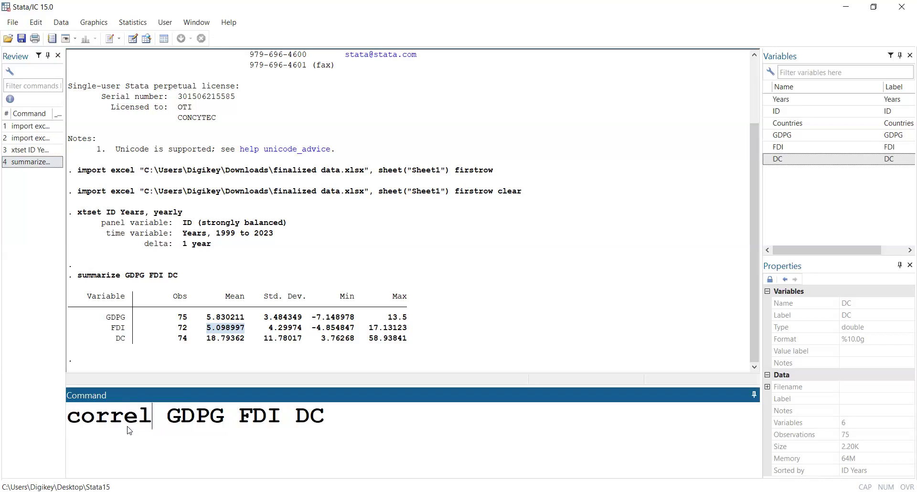
key(Return)
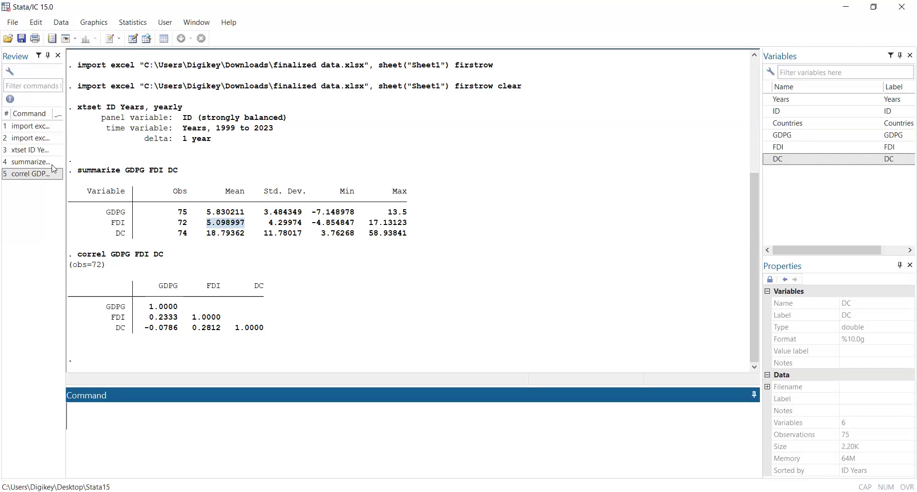
- Run the regression regress GDPG FDI DC and inspect the FDI and DC coefficients in the output
click(31, 173)
double_click(112, 415)
text(regress GDPG FDI DC)
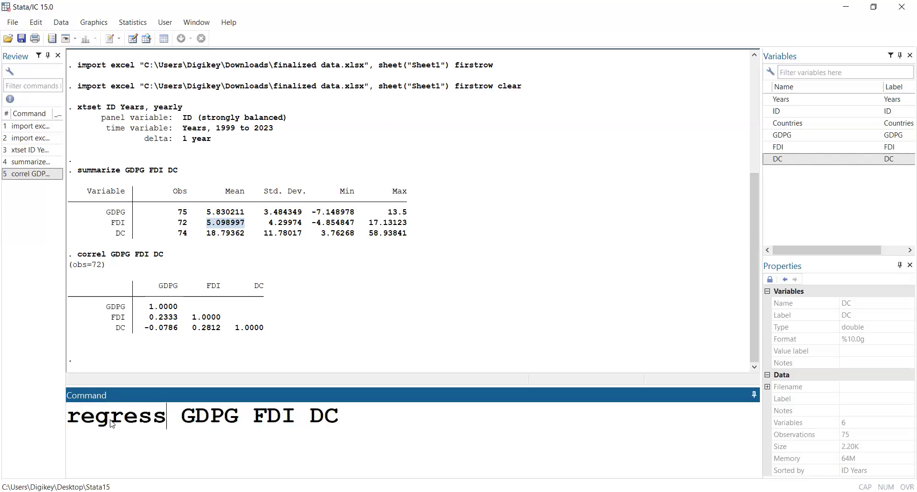
key(Return)
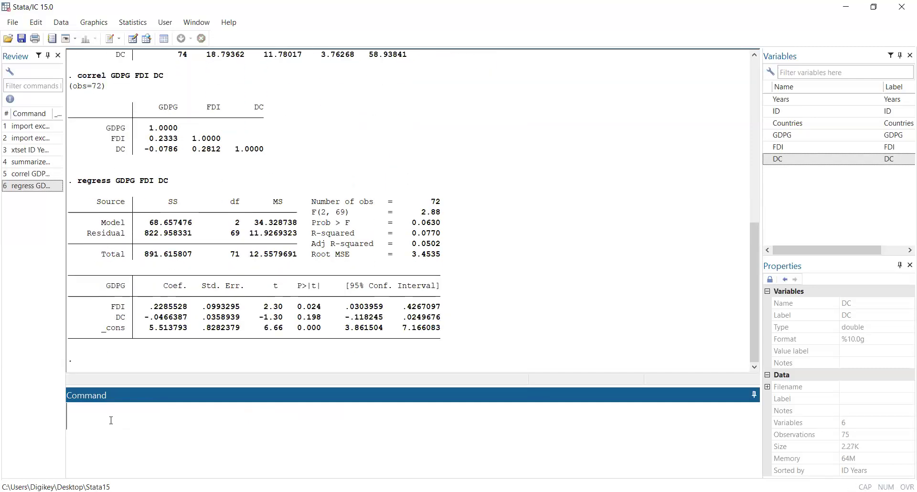
drag(143, 318, 188, 321)
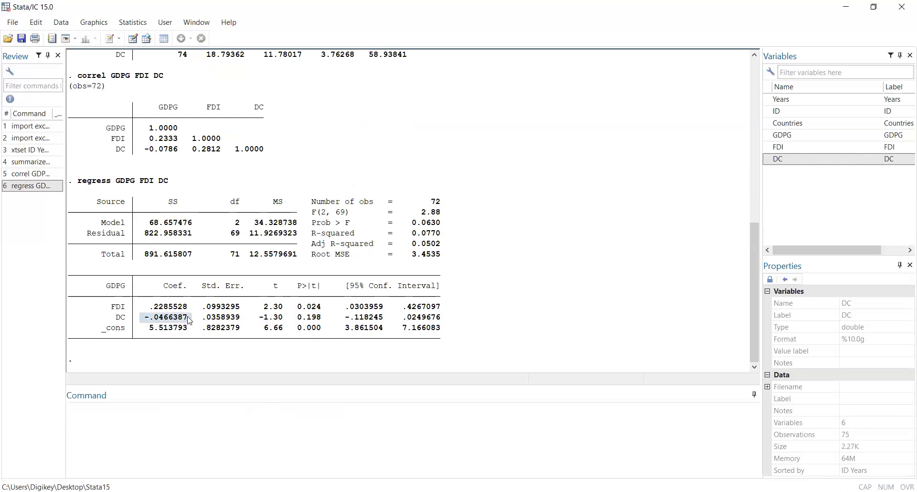
drag(145, 307, 195, 321)
click(370, 202)
drag(229, 205, 229, 210)
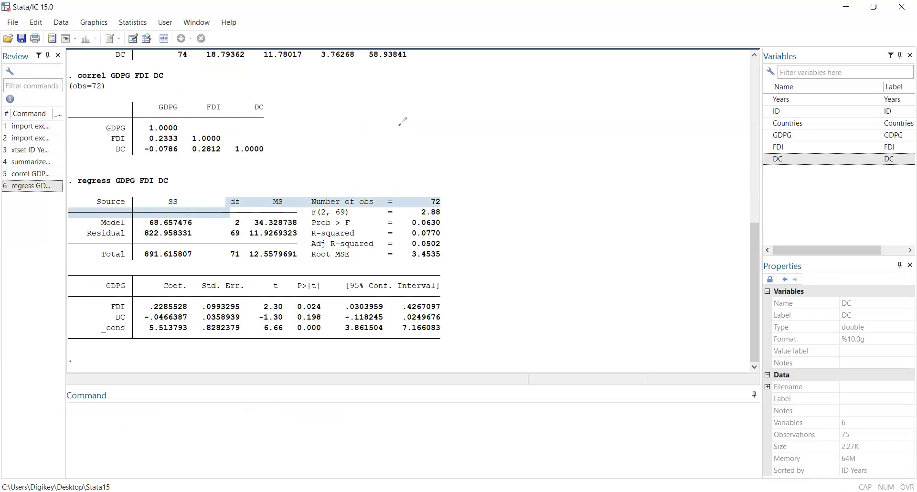
mouse_move(318, 115)
mouse_down()
mouse_move(324, 135)
mouse_move(343, 120)
mouse_move(333, 141)
mouse_up()
mouse_move(350, 110)
mouse_down()
mouse_move(351, 138)
mouse_move(349, 121)
mouse_move(373, 123)
mouse_move(392, 144)
mouse_up()
mouse_move(387, 113)
mouse_down()
mouse_move(410, 133)
mouse_move(432, 119)
mouse_move(438, 136)
mouse_move(444, 123)
mouse_move(436, 129)
mouse_move(452, 134)
mouse_up()
mouse_move(463, 103)
mouse_down()
mouse_move(459, 130)
mouse_move(471, 131)
mouse_move(477, 111)
mouse_move(478, 119)
mouse_up()
drag(483, 105, 484, 125)
mouse_move(485, 106)
mouse_down()
mouse_move(495, 112)
mouse_move(486, 125)
mouse_move(510, 128)
mouse_move(506, 103)
mouse_move(515, 131)
mouse_move(550, 114)
mouse_move(543, 124)
mouse_up()
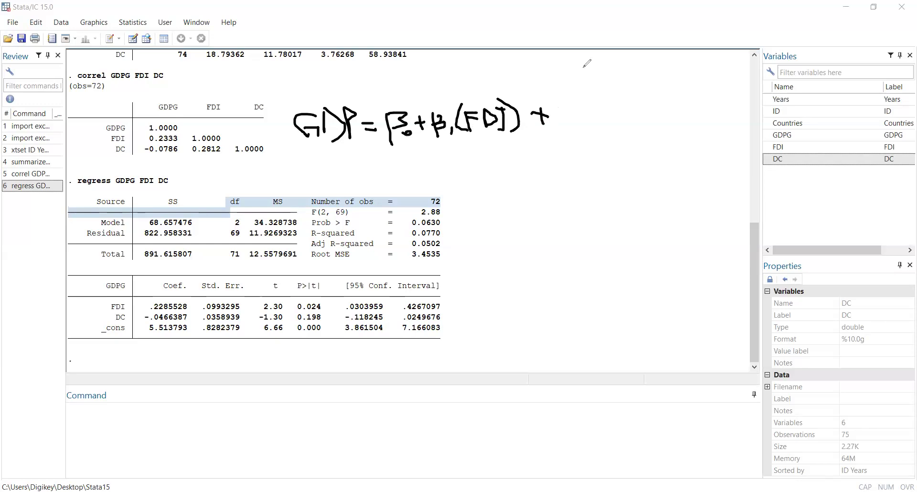
click(659, 464)
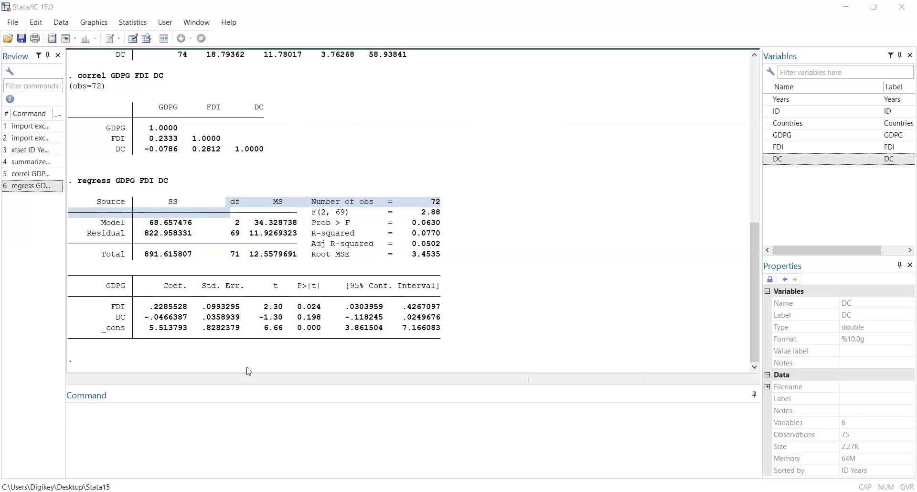
- Recall the last regression command, remove FDI and run regress GDPG DC
click(323, 424)
key(Page_Up)
double_click(266, 420)
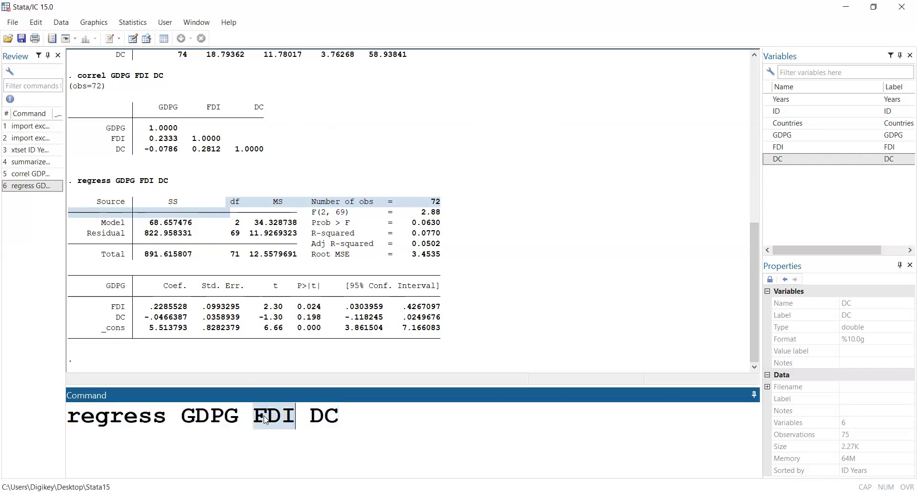
key(BackSpace)
key(BackSpace)
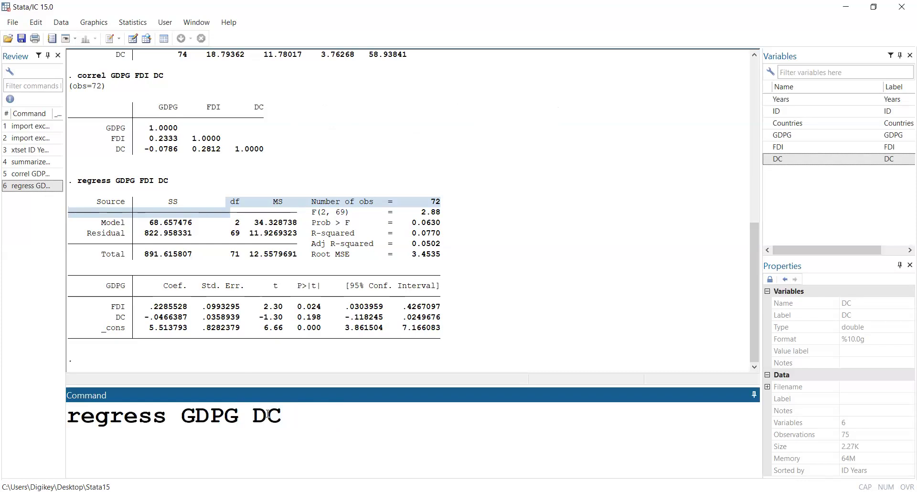
key(Return)
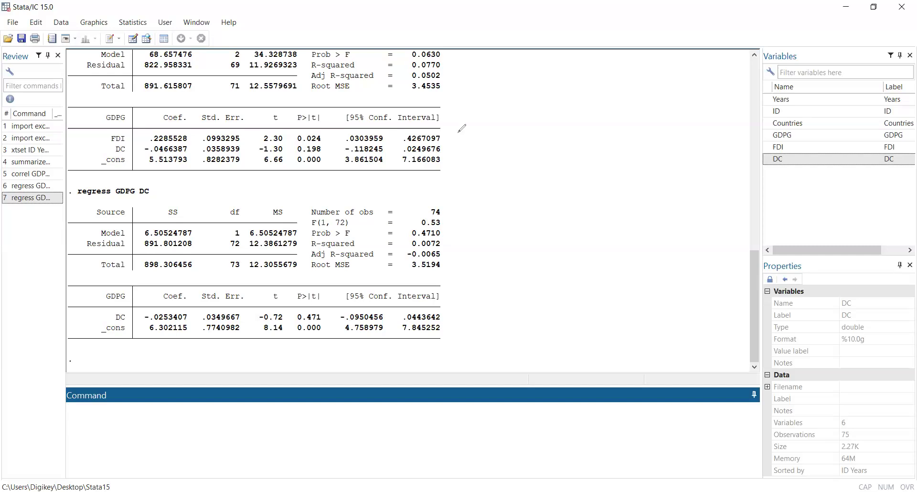
- Handwrite the model equation GDP = β0 + β1(DC) + u on the screen beside the regression output
mouse_move(459, 164)
mouse_down()
mouse_move(457, 131)
mouse_move(476, 138)
mouse_move(486, 163)
mouse_up()
mouse_move(472, 152)
mouse_down()
mouse_move(486, 156)
mouse_move(488, 169)
mouse_up()
drag(497, 123, 495, 166)
mouse_move(497, 121)
mouse_down()
mouse_move(500, 163)
mouse_move(517, 166)
mouse_move(519, 143)
mouse_move(538, 148)
mouse_up()
drag(529, 155, 545, 163)
mouse_move(545, 125)
mouse_down()
mouse_move(550, 161)
mouse_move(588, 139)
mouse_up()
drag(573, 128, 573, 175)
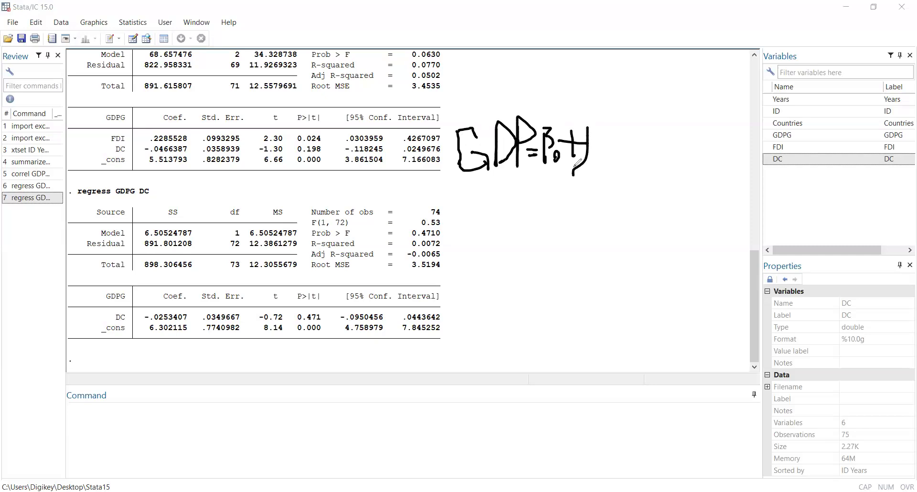
mouse_move(589, 125)
mouse_down()
mouse_move(595, 170)
mouse_move(610, 168)
mouse_up()
drag(629, 130, 628, 161)
mouse_move(630, 127)
mouse_down()
mouse_move(635, 157)
mouse_move(637, 149)
mouse_move(653, 158)
mouse_move(643, 173)
mouse_up()
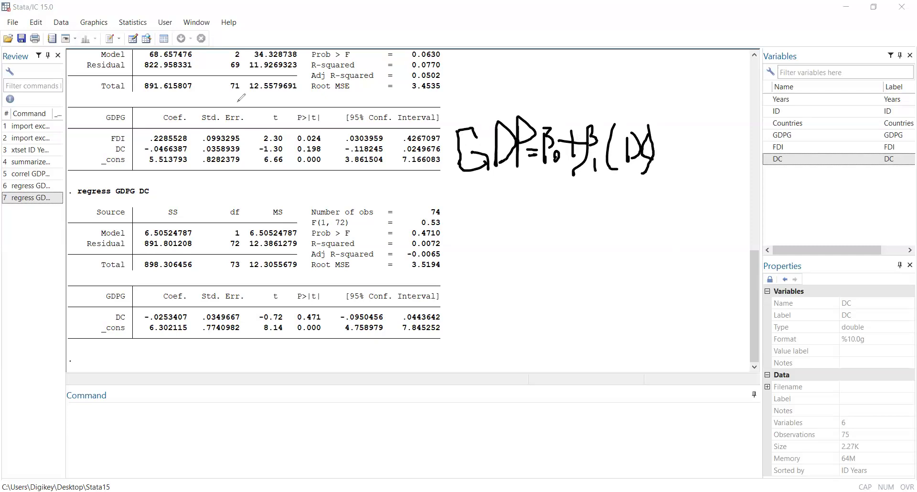
drag(671, 141, 670, 158)
drag(658, 150, 724, 149)
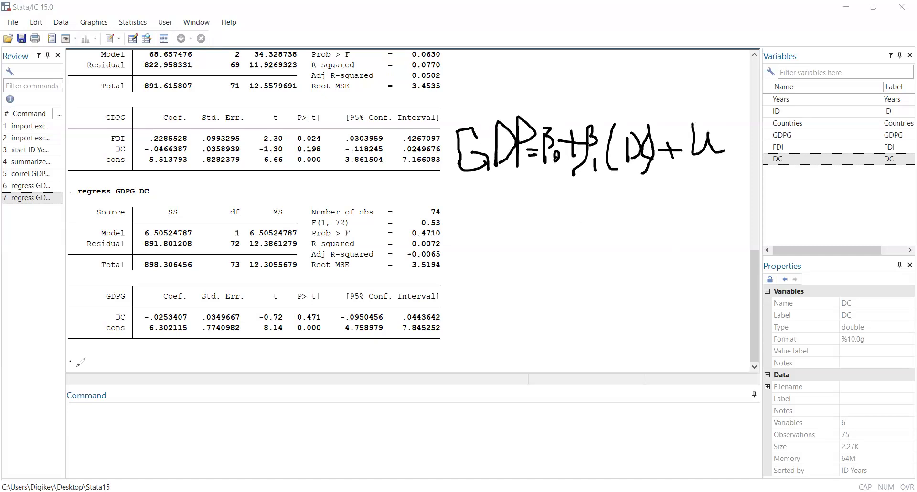
- Examine the DC coefficient, its p-value, Prob > F and R-squared with pen marks, cross out the handwritten equation and clear the annotations
drag(111, 323, 191, 322)
drag(295, 324, 327, 324)
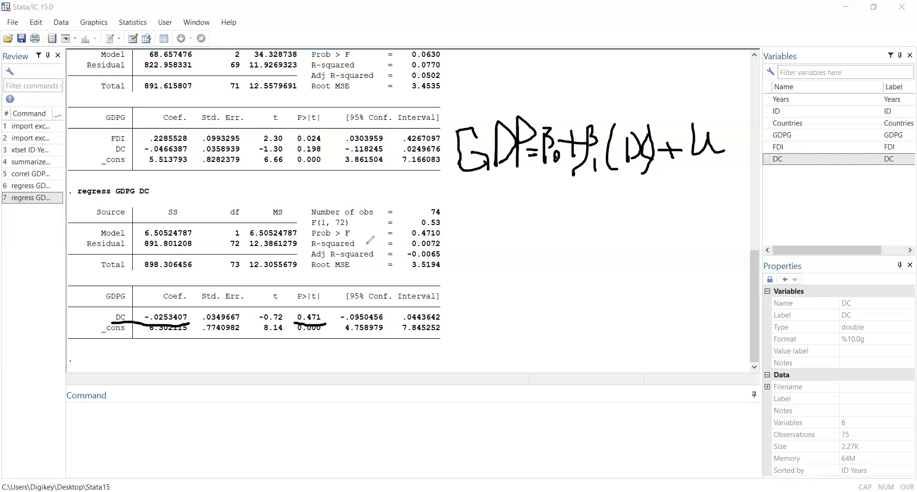
mouse_move(453, 191)
mouse_down()
mouse_move(744, 182)
mouse_move(754, 108)
mouse_move(485, 85)
mouse_move(426, 152)
mouse_up()
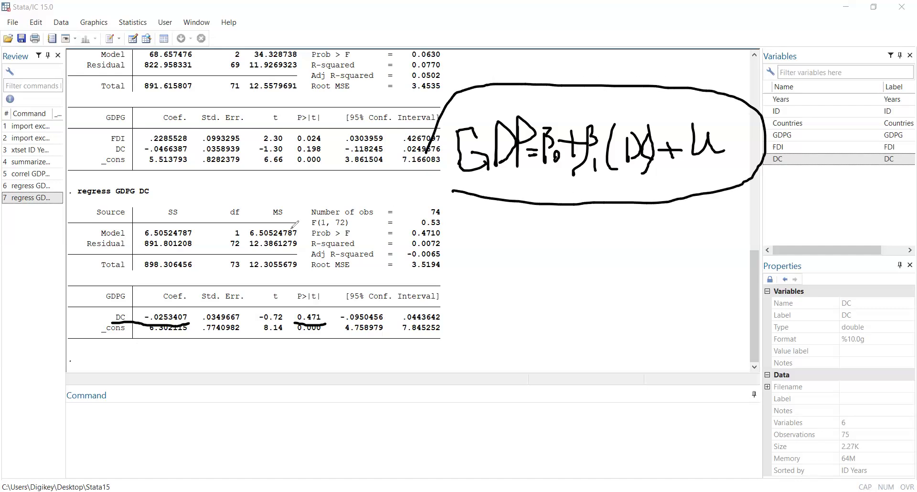
mouse_move(310, 232)
mouse_down()
mouse_move(387, 245)
mouse_move(448, 233)
mouse_up()
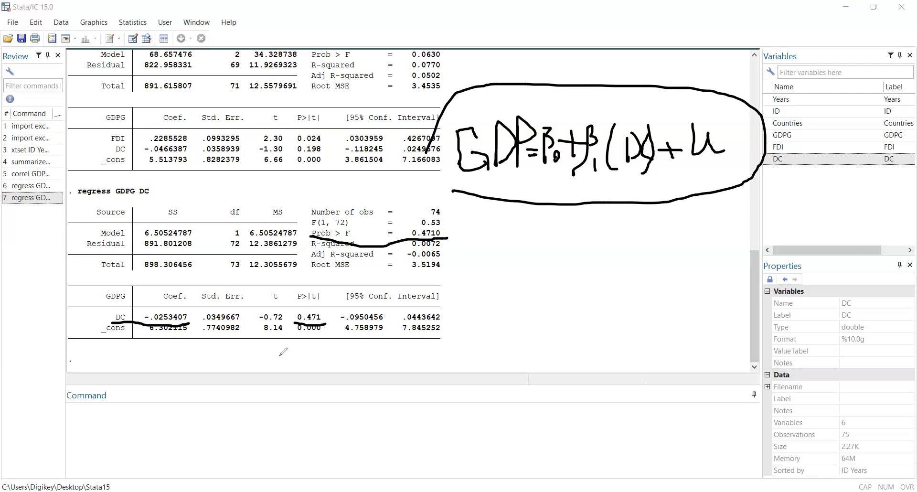
key(ctrl+z)
mouse_move(381, 249)
mouse_down()
mouse_move(449, 248)
mouse_move(442, 240)
mouse_up()
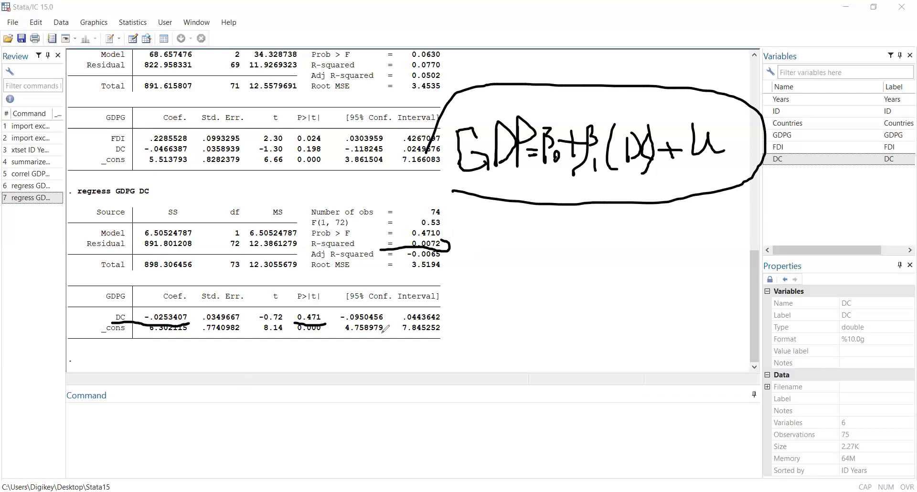
drag(784, 109, 739, 173)
drag(736, 115, 792, 191)
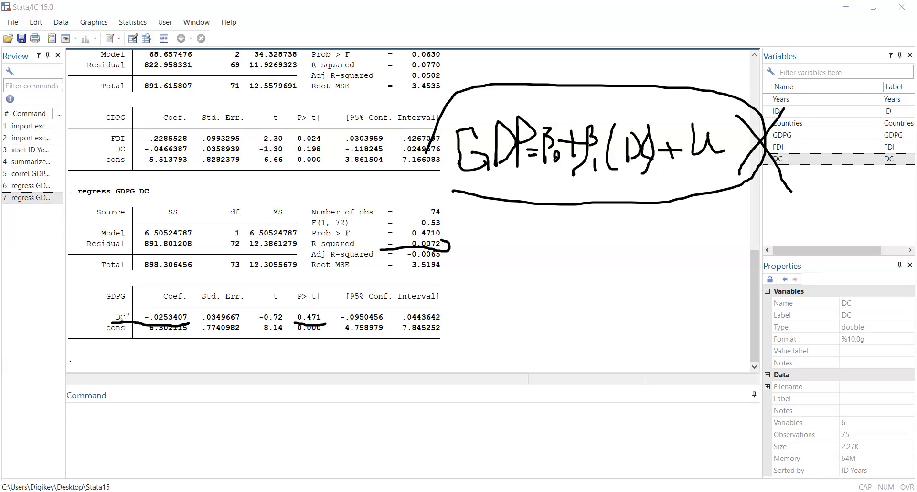
drag(110, 324, 121, 314)
key(Escape)
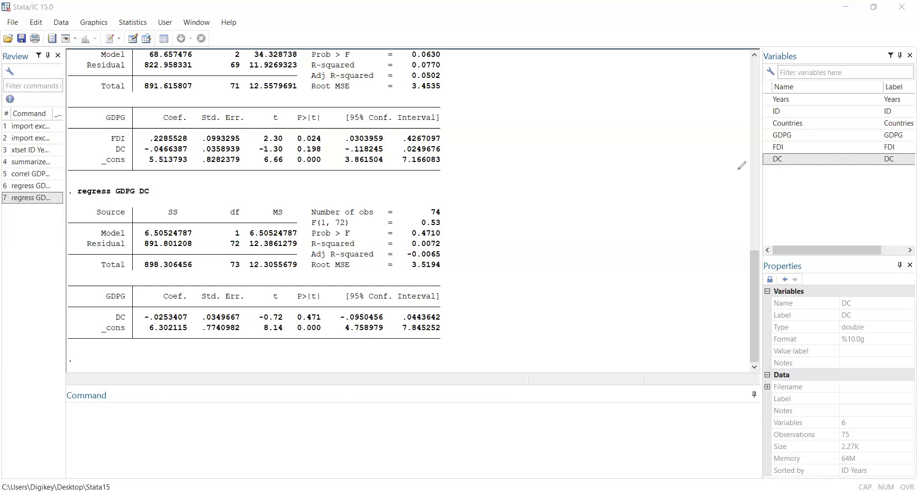
- Rerun the earlier regression regress GDPG FDI DC from the command history
double_click(37, 187)
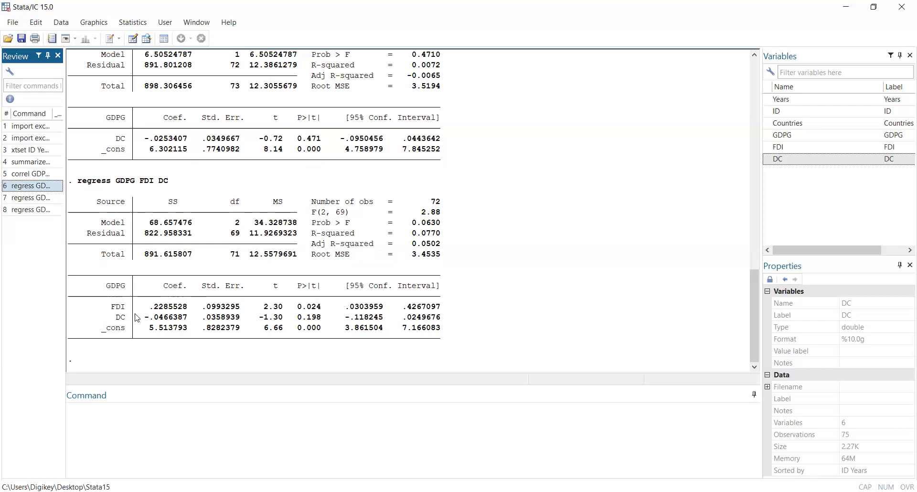
- Highlight the FDI row, circle its p-value, mark each coefficient's significance and the model statistics with the pen, and clear the marks
drag(107, 306, 443, 312)
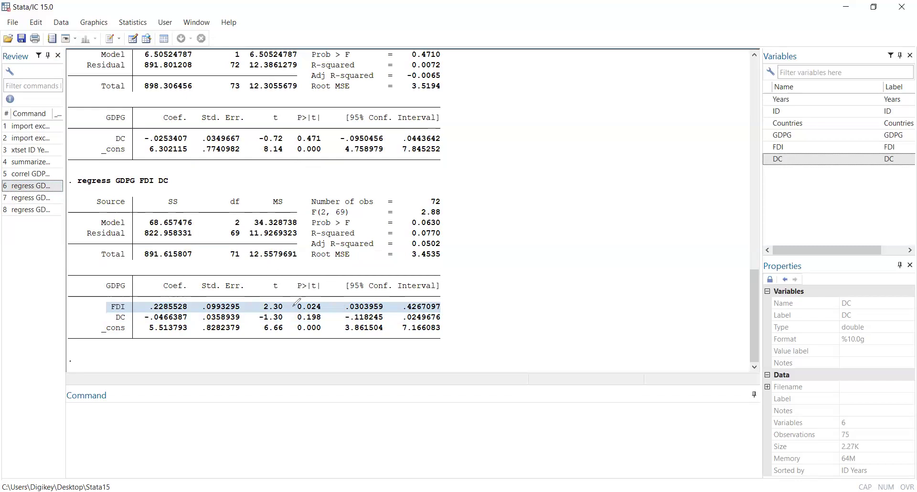
mouse_move(292, 302)
mouse_down()
mouse_move(334, 309)
mouse_move(297, 294)
mouse_up()
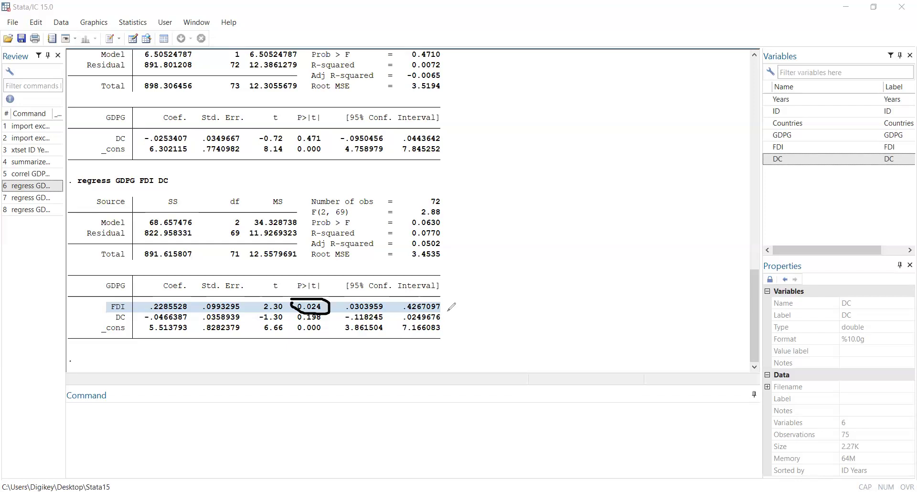
mouse_move(440, 305)
mouse_down()
mouse_move(449, 323)
mouse_move(440, 324)
mouse_move(451, 297)
mouse_move(447, 332)
mouse_move(451, 323)
mouse_up()
mouse_move(448, 292)
mouse_down()
mouse_move(446, 340)
mouse_move(438, 342)
mouse_up()
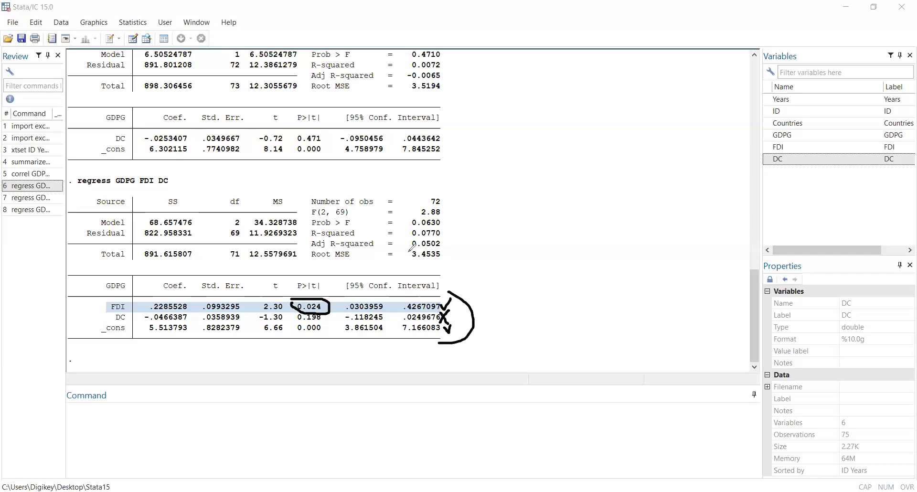
drag(410, 228, 441, 228)
click(185, 382)
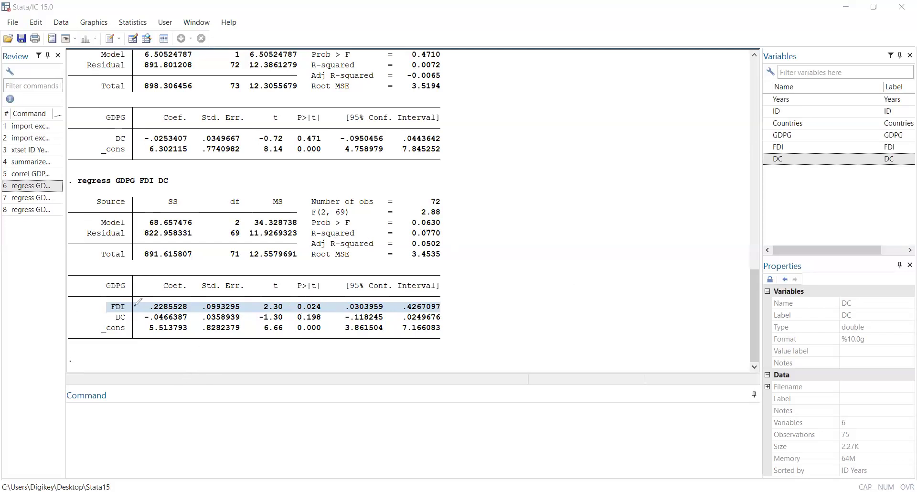
- Tick the FDI row and handwrite its hypotheses H0: β1 = 0 and H1: β1 ≠ 0 beside the output, correcting the signs
drag(444, 301, 454, 301)
mouse_move(536, 126)
mouse_down()
mouse_move(536, 156)
mouse_move(556, 141)
mouse_move(556, 154)
mouse_move(573, 151)
mouse_move(562, 150)
mouse_move(535, 188)
mouse_move(550, 170)
mouse_move(552, 190)
mouse_move(568, 193)
mouse_up()
mouse_move(593, 139)
mouse_down()
mouse_move(594, 162)
mouse_move(611, 143)
mouse_move(595, 158)
mouse_move(642, 145)
mouse_move(631, 159)
mouse_move(645, 146)
mouse_up()
mouse_move(604, 181)
mouse_down()
mouse_move(607, 200)
mouse_move(621, 182)
mouse_move(609, 195)
mouse_move(652, 187)
mouse_up()
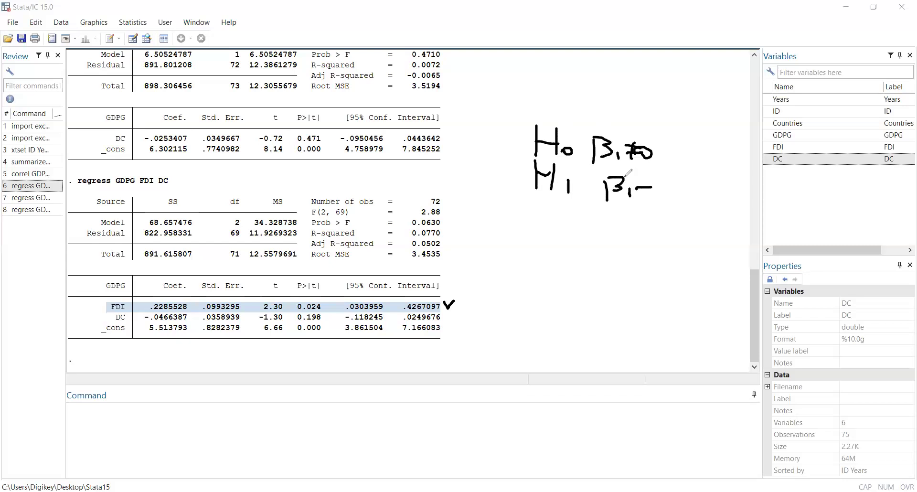
key(ctrl+z)
key(ctrl+z)
key(ctrl+z)
key(ctrl+z)
key(ctrl+z)
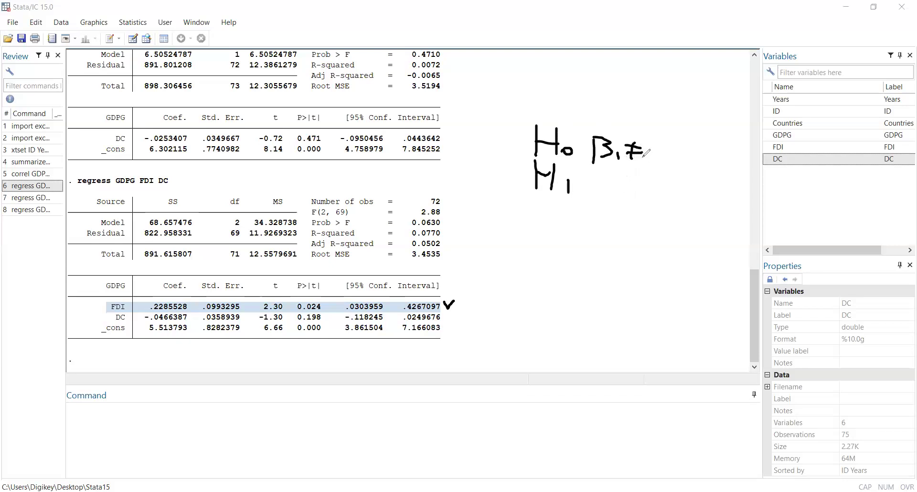
mouse_move(650, 143)
mouse_down()
mouse_move(659, 147)
mouse_move(643, 143)
mouse_up()
mouse_move(599, 185)
mouse_down()
mouse_move(602, 205)
mouse_move(607, 192)
mouse_move(618, 201)
mouse_move(642, 185)
mouse_move(635, 201)
mouse_move(651, 184)
mouse_up()
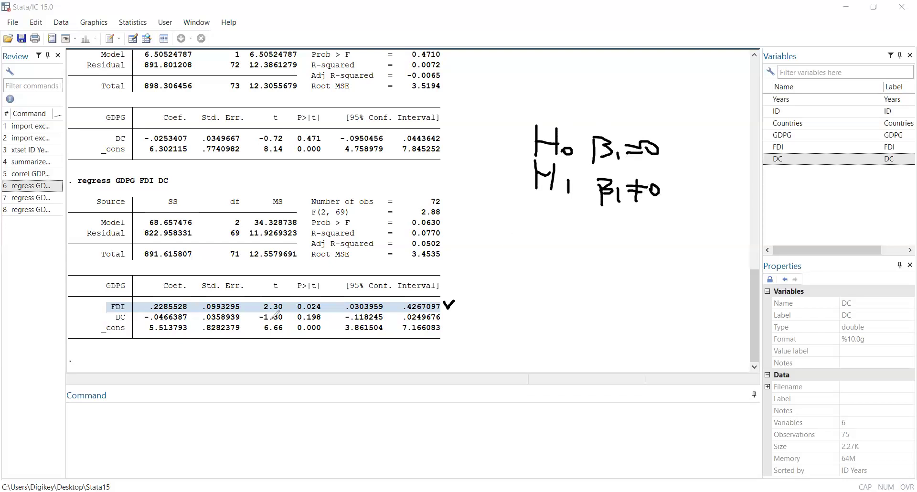
- Handwrite Pv = 0.02 < 5% with 0.01 below it, cross H0 and tick H1 for β1
mouse_move(535, 224)
mouse_down()
mouse_move(531, 242)
mouse_move(541, 226)
mouse_move(537, 235)
mouse_move(564, 240)
mouse_move(583, 229)
mouse_move(598, 240)
mouse_move(601, 229)
mouse_move(614, 228)
mouse_move(617, 242)
mouse_up()
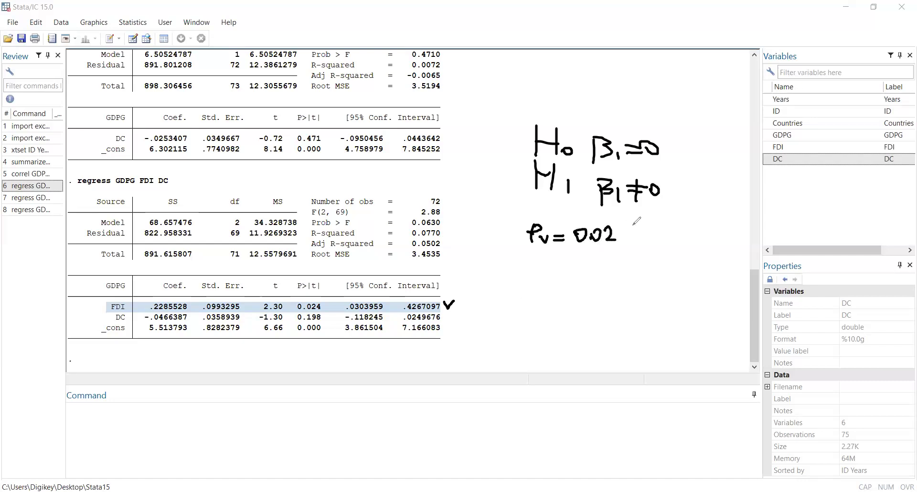
mouse_move(627, 229)
mouse_down()
mouse_move(628, 239)
mouse_move(667, 241)
mouse_up()
click(678, 238)
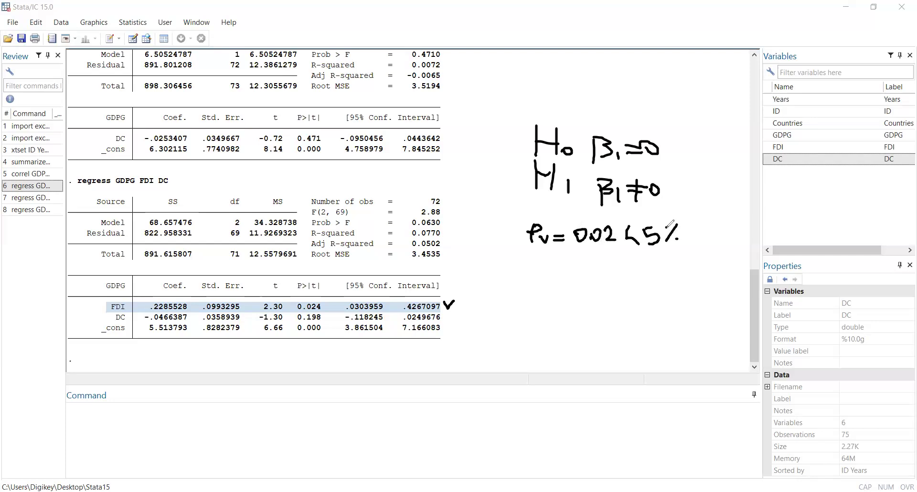
mouse_move(582, 254)
mouse_down()
mouse_move(583, 273)
mouse_move(584, 256)
mouse_move(613, 271)
mouse_up()
click(588, 269)
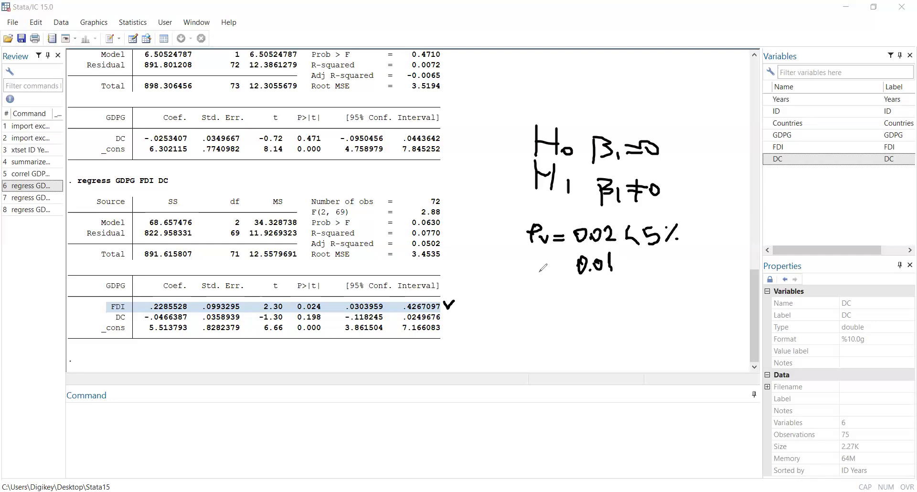
mouse_move(704, 128)
mouse_down()
mouse_move(687, 156)
mouse_move(703, 155)
mouse_move(693, 198)
mouse_move(729, 161)
mouse_up()
mouse_move(684, 233)
mouse_down()
mouse_move(692, 238)
mouse_move(707, 215)
mouse_up()
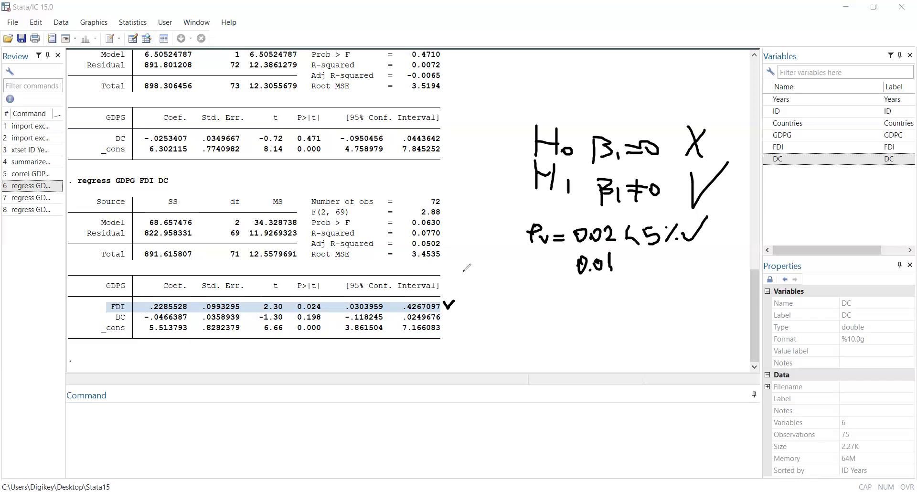
- Handwrite the DC hypotheses H0: β2 = 0 and H1: β2 ≠ 0 with Pv = 0.19 > 10% below the β1 notes
mouse_move(548, 300)
mouse_down()
mouse_move(548, 334)
mouse_move(564, 317)
mouse_move(564, 334)
mouse_move(581, 329)
mouse_move(549, 376)
mouse_move(567, 351)
mouse_move(575, 383)
mouse_up()
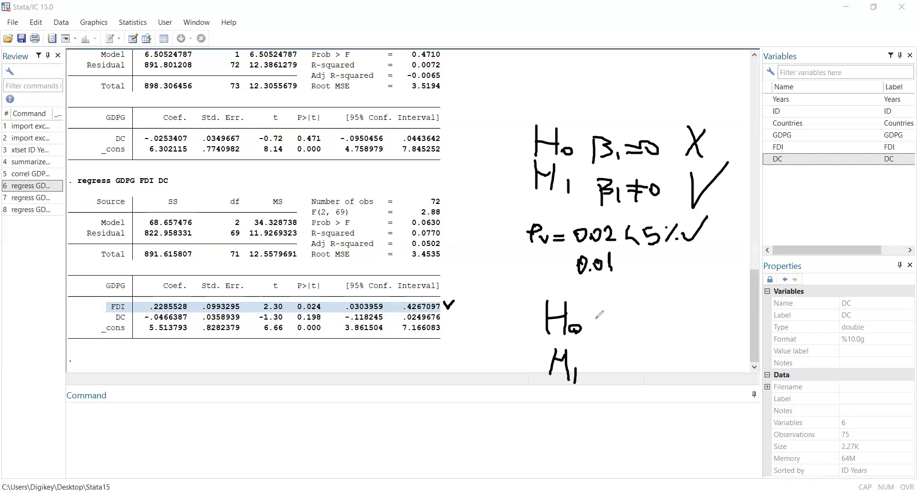
mouse_move(601, 309)
mouse_down()
mouse_move(602, 331)
mouse_move(613, 316)
mouse_move(609, 329)
mouse_move(659, 319)
mouse_move(650, 308)
mouse_up()
mouse_move(608, 367)
mouse_down()
mouse_move(610, 389)
mouse_move(621, 368)
mouse_move(613, 381)
mouse_move(621, 377)
mouse_move(623, 388)
mouse_move(640, 375)
mouse_move(624, 382)
mouse_move(632, 388)
mouse_move(654, 358)
mouse_move(649, 375)
mouse_up()
mouse_move(550, 411)
mouse_down()
mouse_move(555, 436)
mouse_move(606, 418)
mouse_move(647, 435)
mouse_move(667, 425)
mouse_move(659, 439)
mouse_move(682, 422)
mouse_move(684, 436)
mouse_move(718, 447)
mouse_up()
click(640, 435)
click(655, 435)
mouse_move(732, 424)
mouse_down()
mouse_move(733, 442)
mouse_move(738, 420)
mouse_move(748, 420)
mouse_up()
click(751, 434)
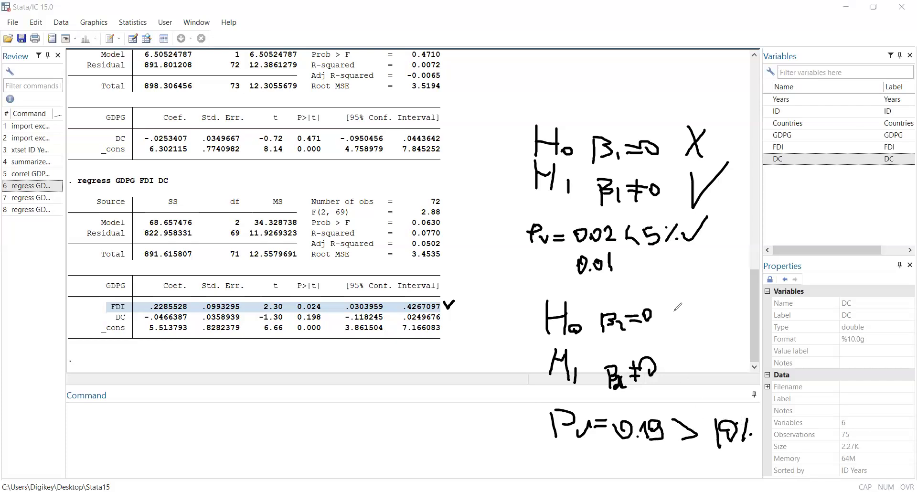
- Tick H0 and cross H1 in the handwritten β2 hypotheses
drag(668, 306, 702, 286)
drag(687, 340, 674, 363)
drag(672, 345, 682, 364)
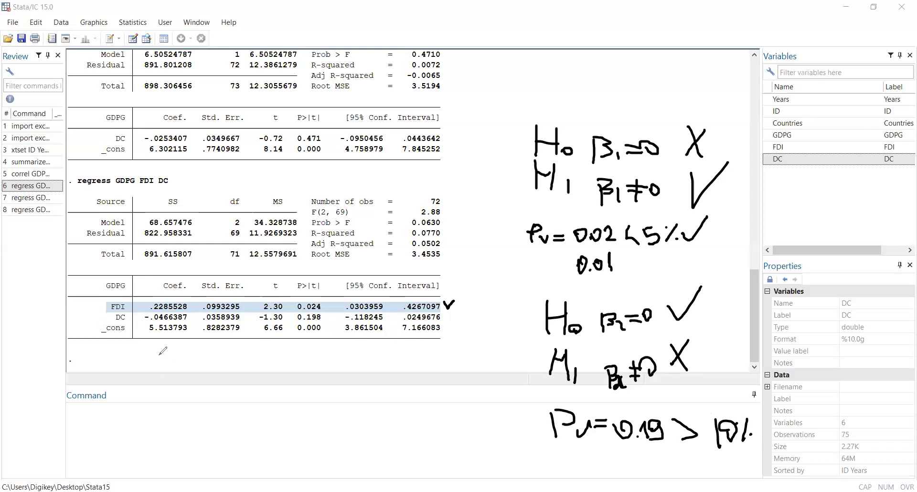
- Handwrite the constant's hypotheses H0: β0 = 0 and H1: β0 ≠ 0 with Pv = 0 < 1% below the regression output
mouse_move(181, 364)
mouse_down()
mouse_move(182, 395)
mouse_move(200, 376)
mouse_move(204, 391)
mouse_move(214, 388)
mouse_move(191, 435)
mouse_up()
mouse_move(191, 422)
mouse_down()
mouse_move(210, 421)
mouse_move(216, 437)
mouse_up()
mouse_move(247, 368)
mouse_down()
mouse_move(253, 394)
mouse_move(263, 376)
mouse_move(258, 386)
mouse_move(298, 381)
mouse_up()
mouse_move(263, 421)
mouse_down()
mouse_move(263, 431)
mouse_move(275, 425)
mouse_move(267, 432)
mouse_move(330, 422)
mouse_move(320, 414)
mouse_move(300, 438)
mouse_up()
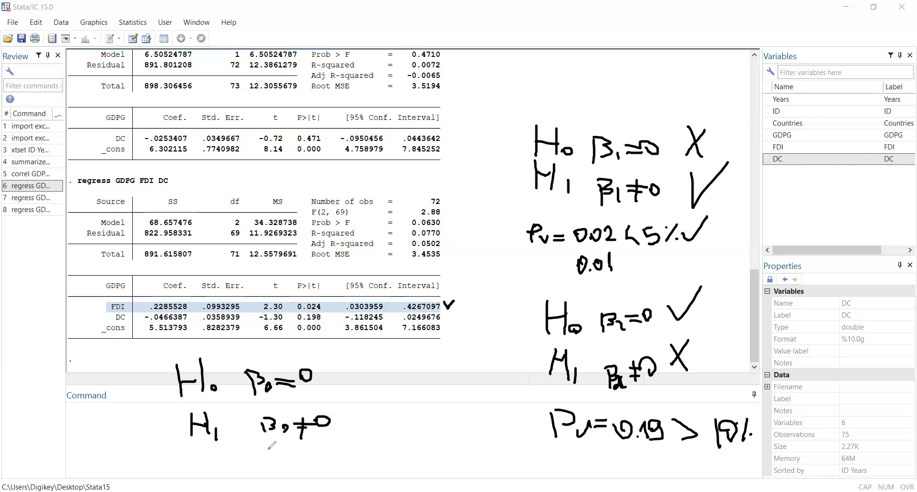
mouse_move(212, 446)
mouse_down()
mouse_move(213, 466)
mouse_move(214, 457)
mouse_move(268, 466)
mouse_move(281, 459)
mouse_move(318, 473)
mouse_move(338, 462)
mouse_move(340, 472)
mouse_up()
click(223, 467)
click(354, 456)
- Cross H0 and tick H1 for β0, then briefly circle the _cons coefficient and undo the circle
mouse_move(345, 371)
mouse_down()
mouse_move(356, 386)
mouse_move(363, 373)
mouse_up()
mouse_move(350, 415)
mouse_down()
mouse_move(357, 424)
mouse_move(382, 406)
mouse_up()
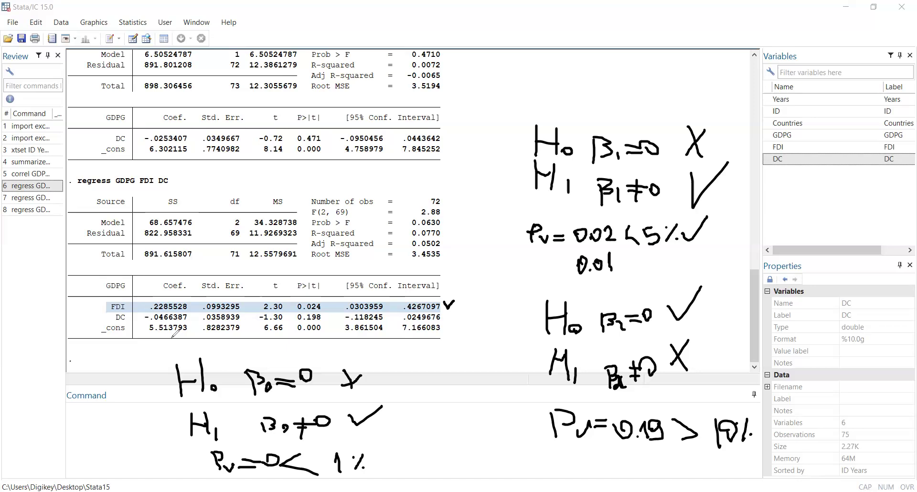
mouse_move(147, 326)
mouse_down()
mouse_move(167, 338)
mouse_move(188, 322)
mouse_move(149, 319)
mouse_move(152, 328)
mouse_up()
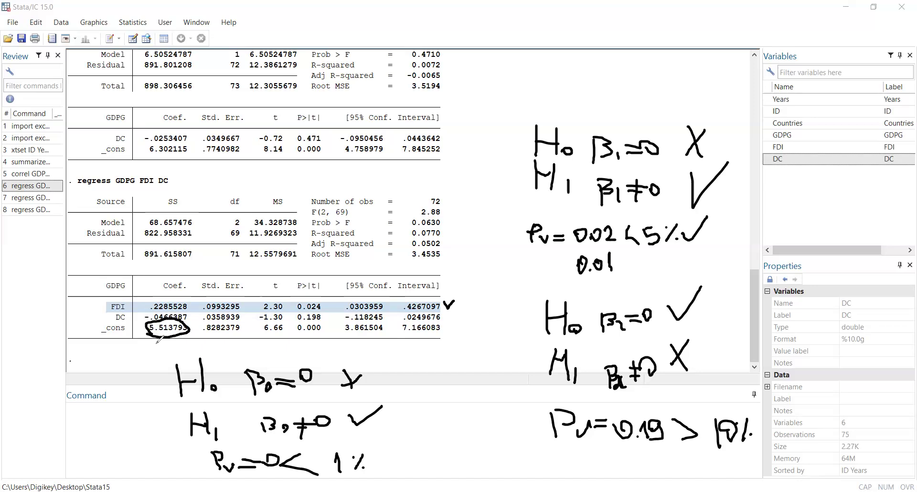
key(ctrl+z)
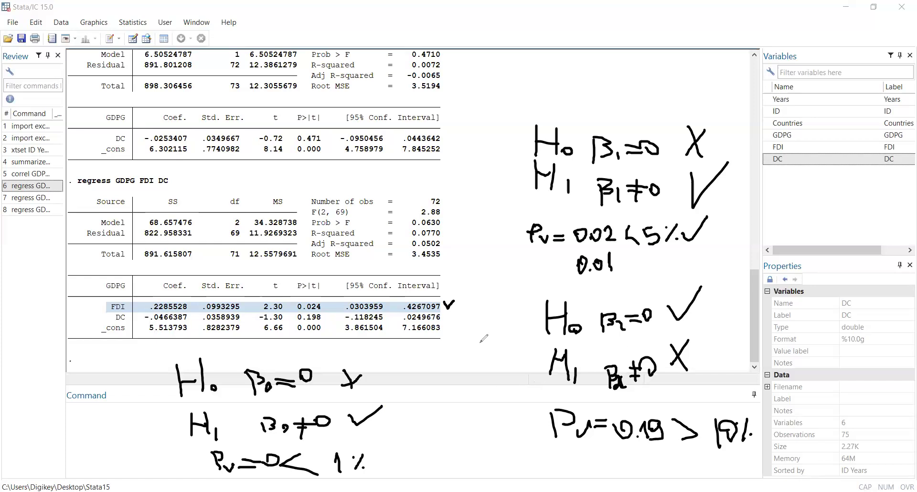
- Mark the _cons row with a tick and handwrite the underlined equation GDP = β0 + β1(FDI) + β2(DC) + u above the hypotheses
mouse_move(444, 324)
mouse_down()
mouse_move(452, 310)
mouse_move(457, 324)
mouse_up()
mouse_move(467, 78)
mouse_down()
mouse_move(452, 87)
mouse_move(484, 100)
mouse_move(502, 86)
mouse_move(519, 89)
mouse_move(523, 77)
mouse_move(522, 104)
mouse_move(527, 75)
mouse_move(540, 98)
mouse_move(556, 75)
mouse_move(566, 87)
mouse_move(577, 72)
mouse_move(601, 69)
mouse_move(626, 79)
mouse_move(630, 93)
mouse_move(654, 69)
mouse_move(675, 91)
mouse_move(698, 69)
mouse_move(702, 86)
mouse_move(712, 66)
mouse_move(719, 98)
mouse_move(733, 82)
mouse_move(731, 91)
mouse_move(751, 91)
mouse_move(757, 71)
mouse_up()
drag(451, 110, 764, 114)
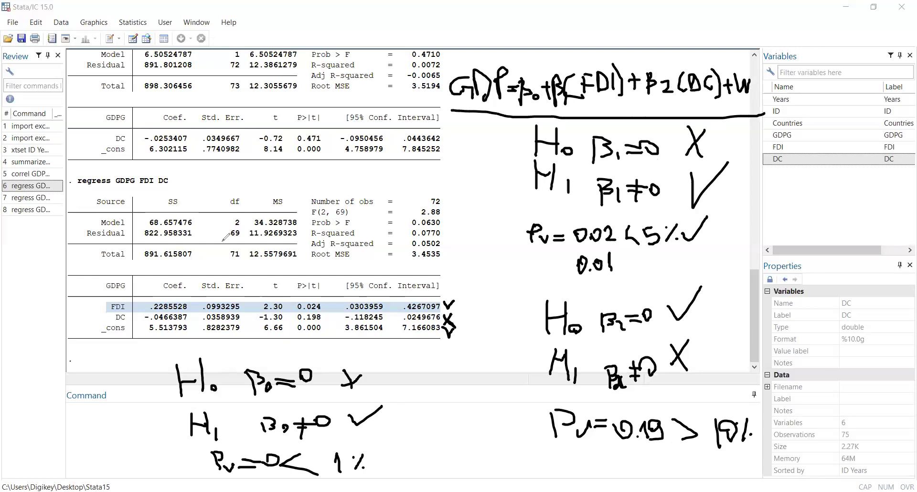
- Underline the Prob > F line and erase the handwritten β0 hypotheses below the output
drag(308, 228, 445, 227)
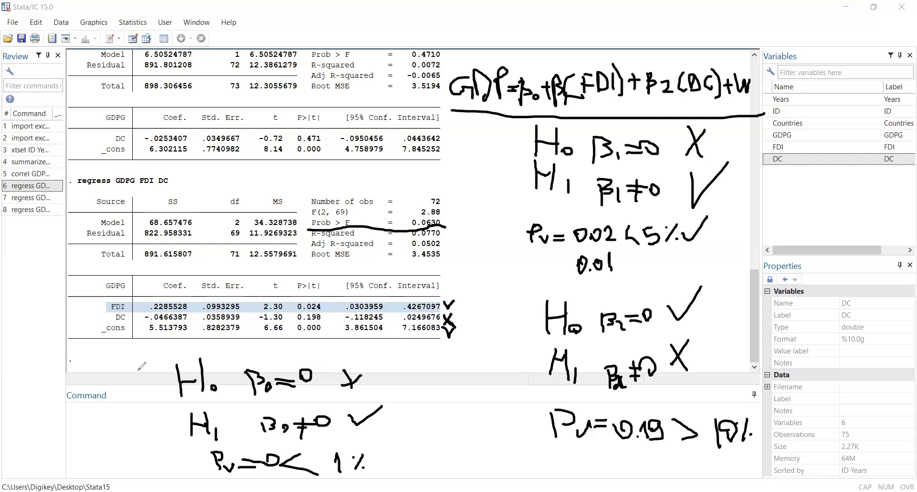
mouse_move(195, 394)
mouse_down()
mouse_move(253, 387)
mouse_move(272, 425)
mouse_move(381, 376)
mouse_move(271, 378)
mouse_move(331, 429)
mouse_move(379, 421)
mouse_move(331, 461)
mouse_move(248, 465)
mouse_move(230, 452)
mouse_move(337, 458)
mouse_up()
drag(235, 431, 193, 412)
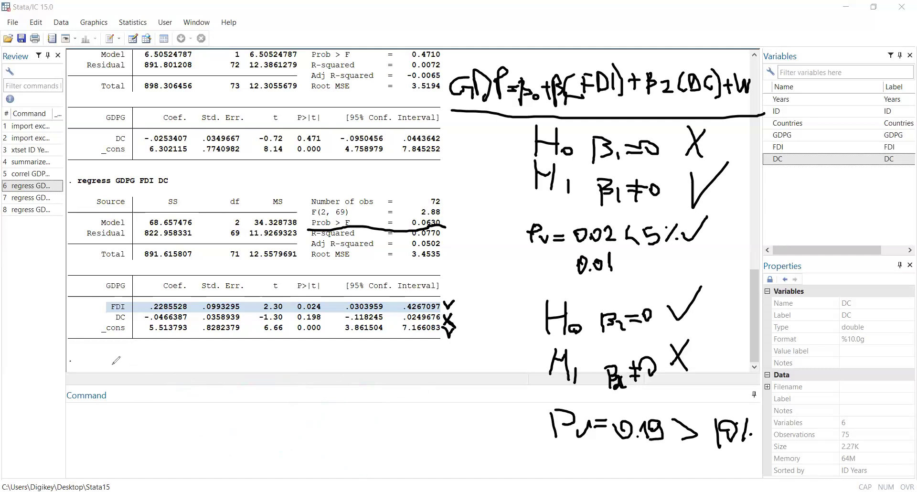
- Handwrite an underlined "Whole model" heading with H0 and H1 below it, completing H0 as β0 = β1 = β2 = 0
click(82, 432)
mouse_move(81, 407)
mouse_down()
mouse_move(83, 428)
mouse_move(100, 407)
mouse_move(106, 420)
mouse_move(84, 458)
mouse_move(101, 445)
mouse_move(102, 472)
mouse_move(113, 467)
mouse_up()
mouse_move(89, 359)
mouse_down()
mouse_move(115, 377)
mouse_move(127, 353)
mouse_move(168, 370)
mouse_move(182, 354)
mouse_move(188, 374)
mouse_move(209, 378)
mouse_move(339, 368)
mouse_move(340, 382)
mouse_up()
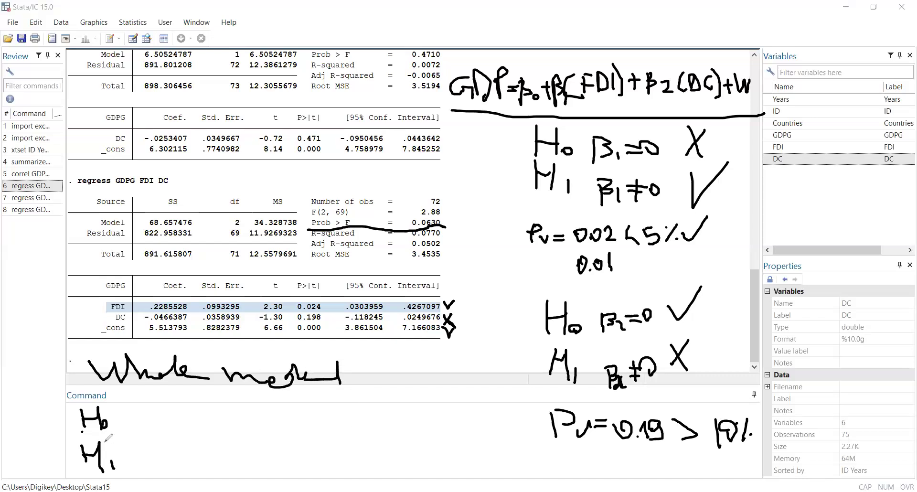
drag(98, 388, 366, 392)
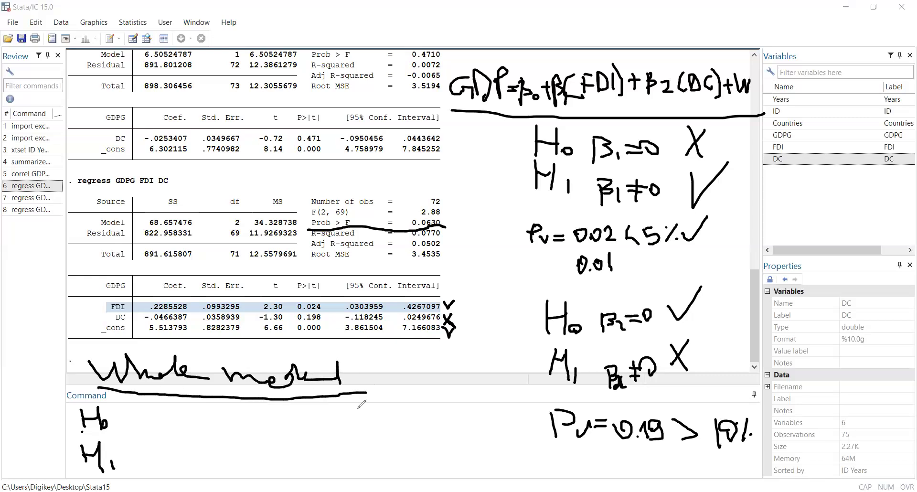
mouse_move(135, 415)
mouse_down()
mouse_move(141, 436)
mouse_move(149, 416)
mouse_move(190, 412)
mouse_move(219, 428)
mouse_move(225, 414)
mouse_move(235, 423)
mouse_move(234, 408)
mouse_move(254, 427)
mouse_move(288, 412)
mouse_up()
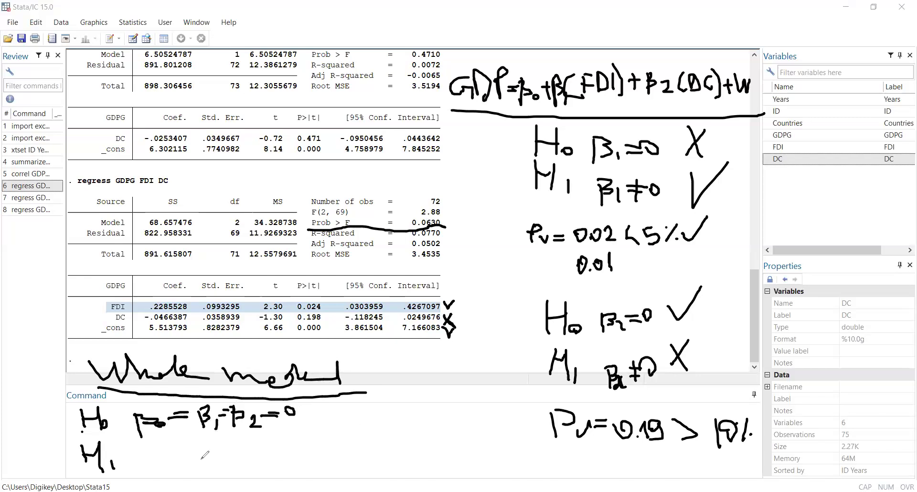
- Complete the whole-model H1 as β0 ≠ 0; β1 ≠ 0; β2 ≠ 0 and put a cross beside both H0 and H1
mouse_move(146, 450)
mouse_down()
mouse_move(146, 471)
mouse_move(155, 455)
mouse_move(155, 464)
mouse_move(190, 450)
mouse_move(181, 463)
mouse_move(203, 462)
mouse_move(210, 445)
mouse_move(232, 471)
mouse_up()
mouse_move(233, 446)
mouse_down()
mouse_move(253, 451)
mouse_move(241, 462)
mouse_move(250, 472)
mouse_move(319, 460)
mouse_up()
mouse_move(263, 448)
mouse_down()
mouse_move(298, 447)
mouse_move(280, 468)
mouse_up()
mouse_move(315, 444)
mouse_down()
mouse_move(329, 456)
mouse_move(308, 445)
mouse_up()
mouse_move(220, 459)
mouse_down()
mouse_move(218, 473)
mouse_move(219, 453)
mouse_up()
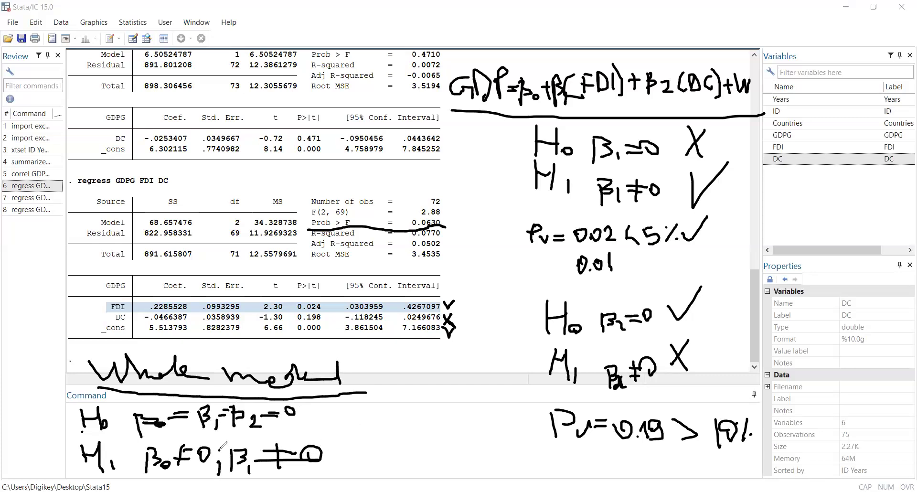
mouse_move(335, 457)
mouse_down()
mouse_move(319, 474)
mouse_move(343, 472)
mouse_move(354, 458)
mouse_move(358, 472)
mouse_up()
mouse_move(361, 461)
mouse_down()
mouse_move(372, 469)
mouse_move(386, 461)
mouse_up()
mouse_move(382, 450)
mouse_down()
mouse_move(379, 466)
mouse_move(402, 458)
mouse_up()
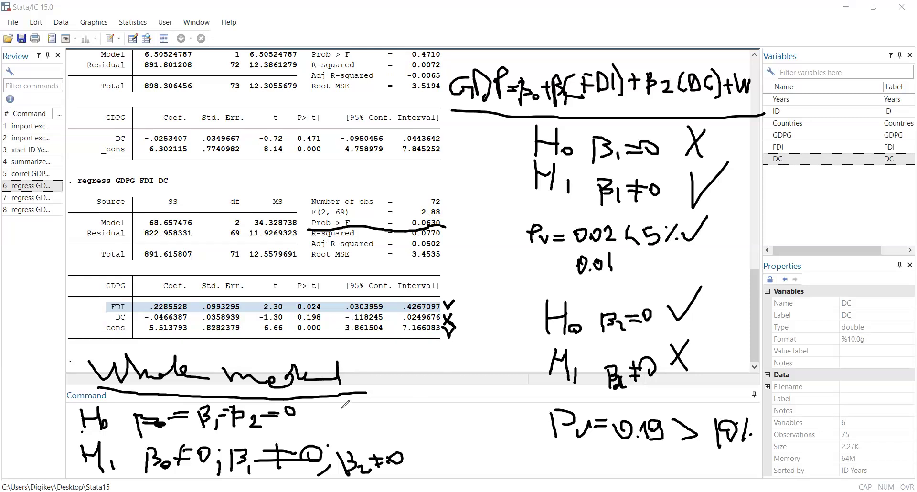
mouse_move(346, 410)
mouse_down()
mouse_move(339, 422)
mouse_move(354, 428)
mouse_up()
mouse_move(425, 440)
mouse_down()
mouse_move(416, 459)
mouse_move(436, 465)
mouse_up()
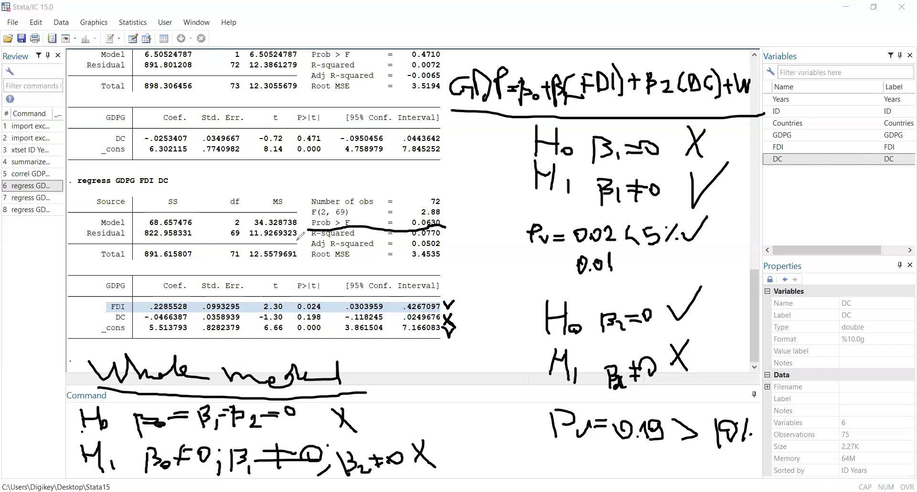
- Underline the R-squared value and handwrite 0.077 → 7.7% above the regression output
drag(411, 234, 445, 233)
mouse_move(287, 184)
mouse_down()
mouse_move(321, 168)
mouse_move(326, 181)
mouse_move(342, 164)
mouse_move(339, 180)
mouse_move(387, 164)
mouse_move(401, 182)
mouse_move(406, 167)
mouse_move(421, 184)
mouse_move(443, 169)
mouse_move(444, 181)
mouse_move(457, 183)
mouse_up()
click(432, 180)
click(462, 181)
click(456, 168)
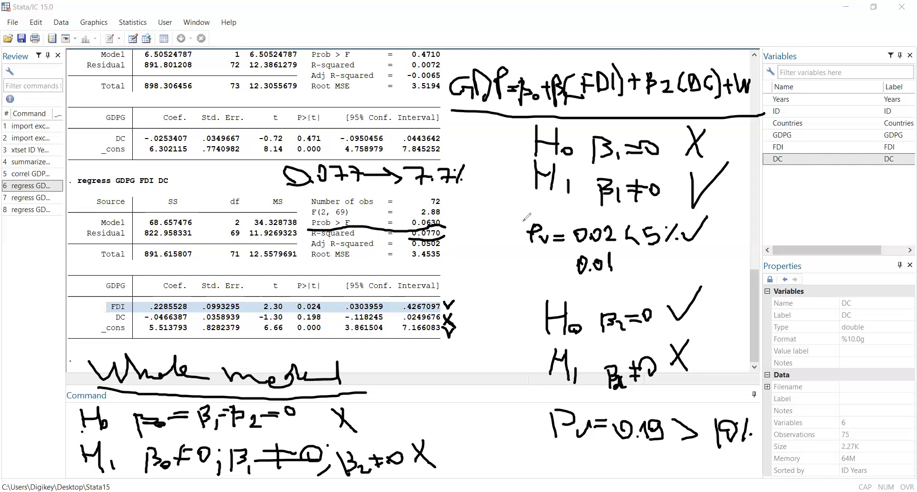